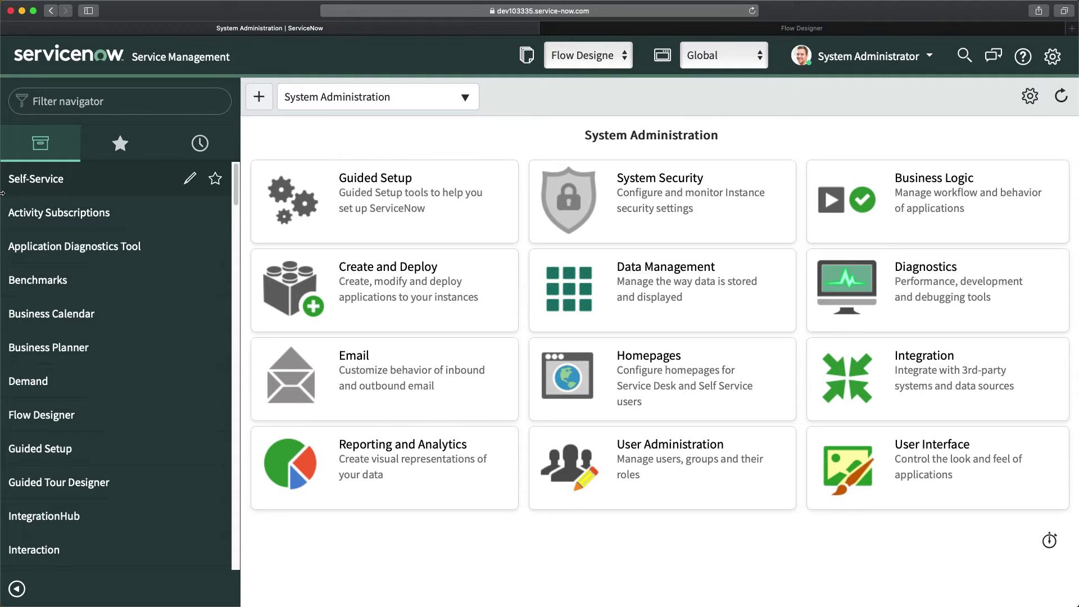
Filter the navigator for "agile" and open the list of agile stories
click(107, 111)
text(agile)
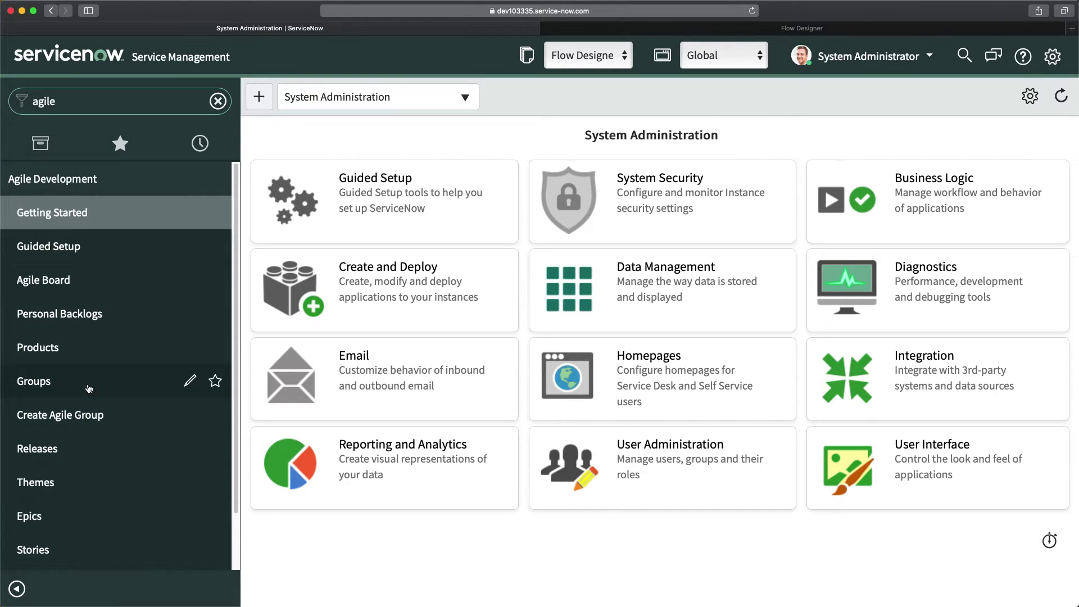
scroll(88, 388, down, 2)
click(41, 487)
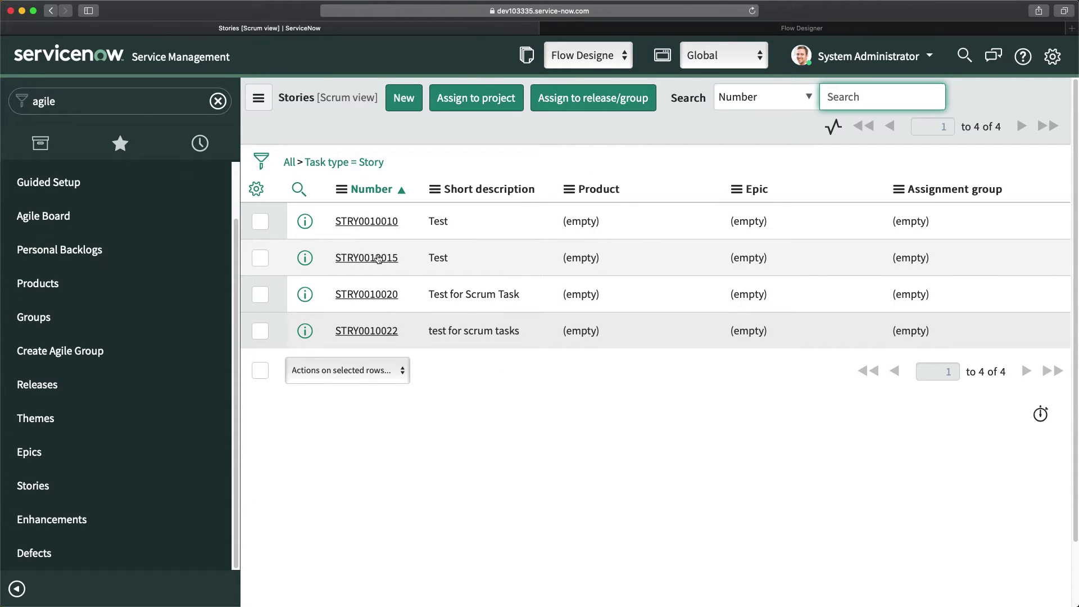
Open the Create Scrum Tasks business rule configured for the story table and review its run conditions and script
click(341, 190)
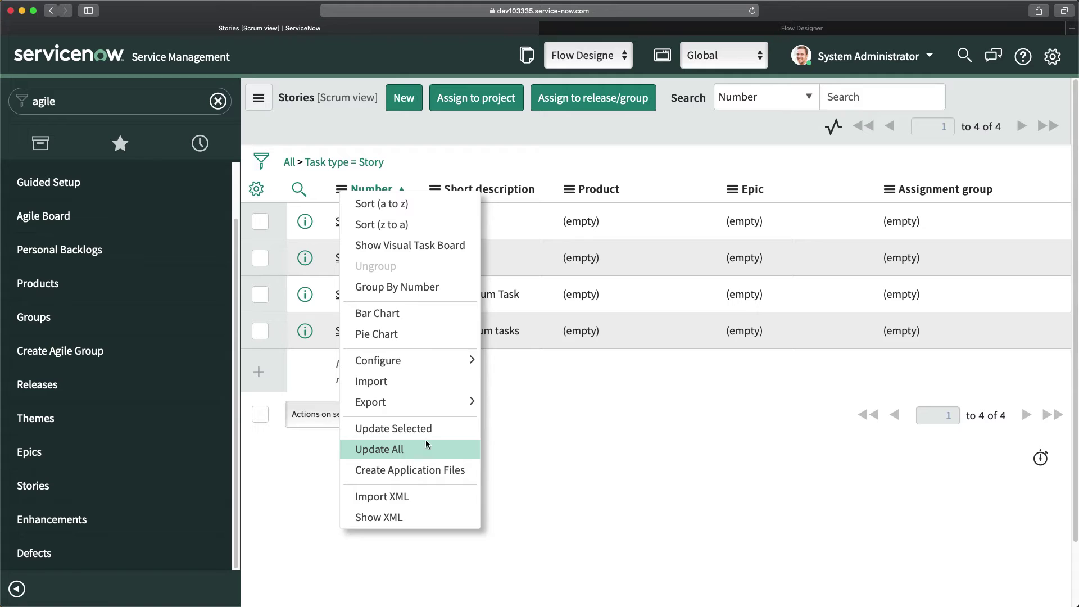
mouse_move(410, 354)
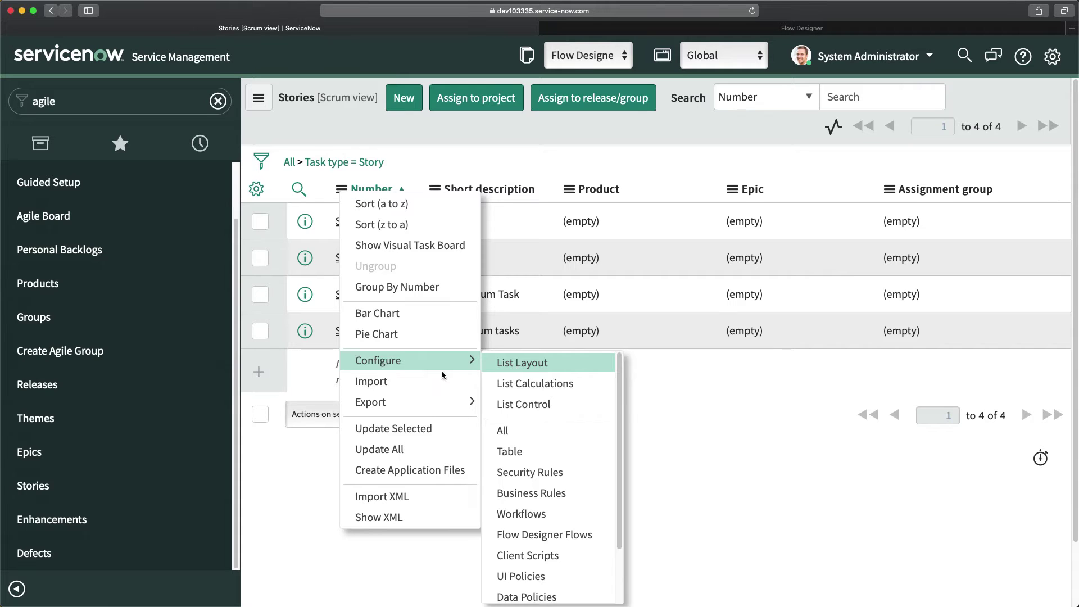
click(528, 493)
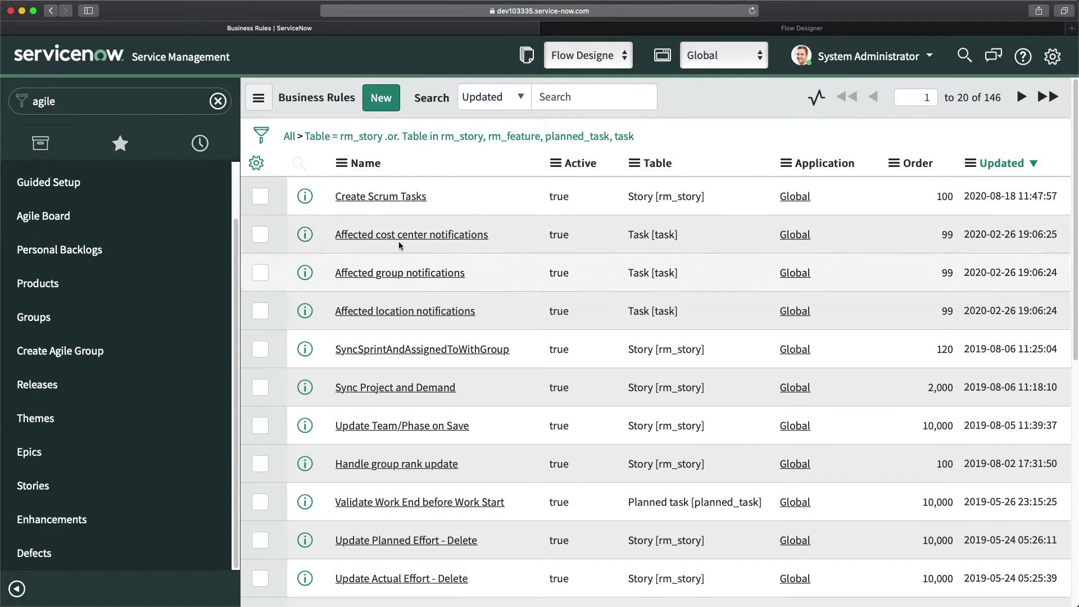
click(380, 195)
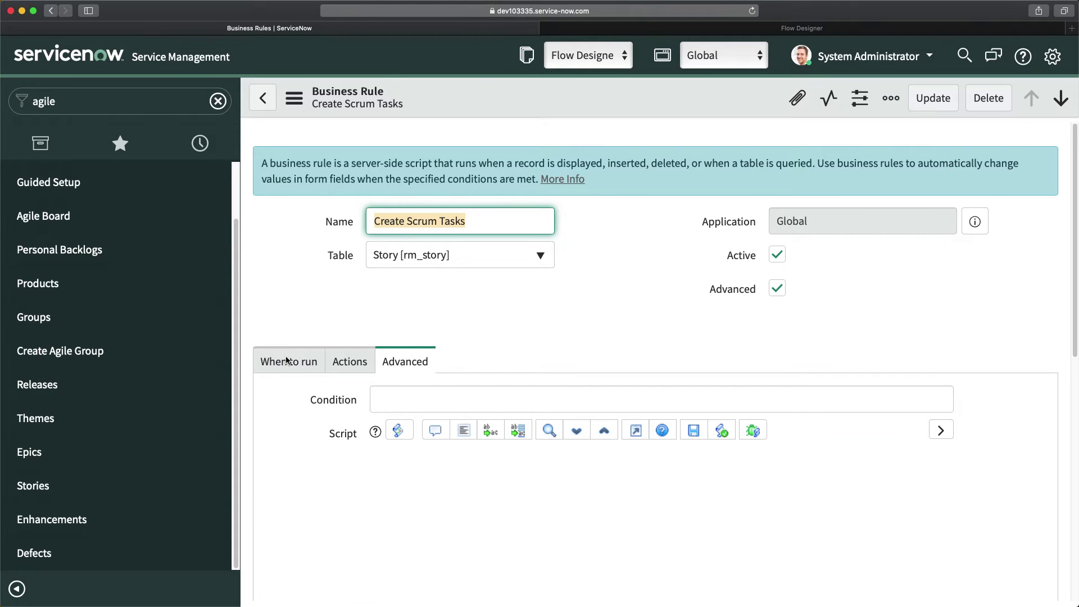
click(285, 364)
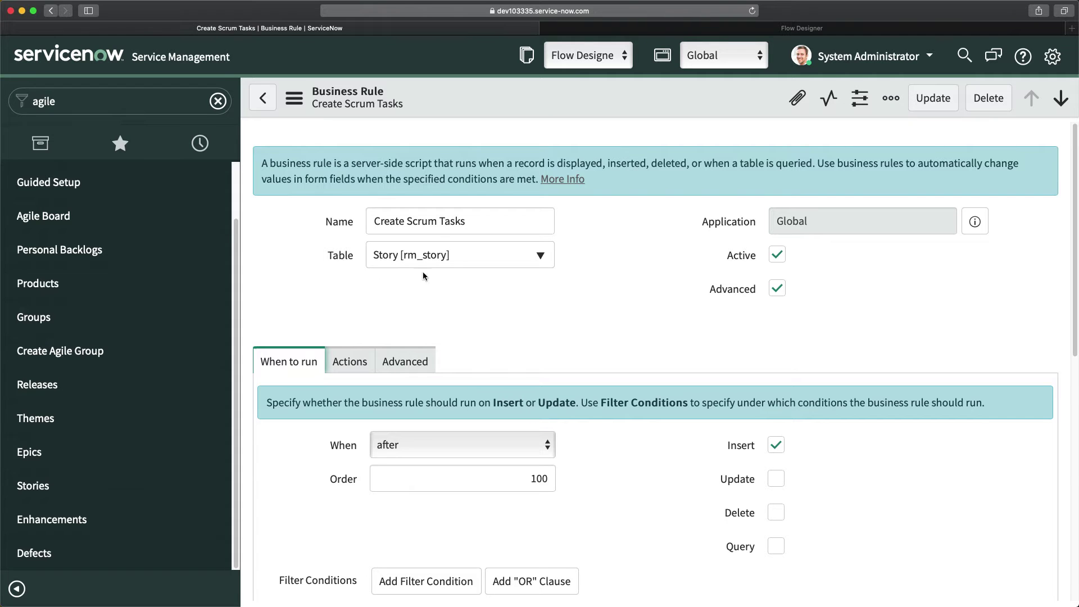
click(406, 362)
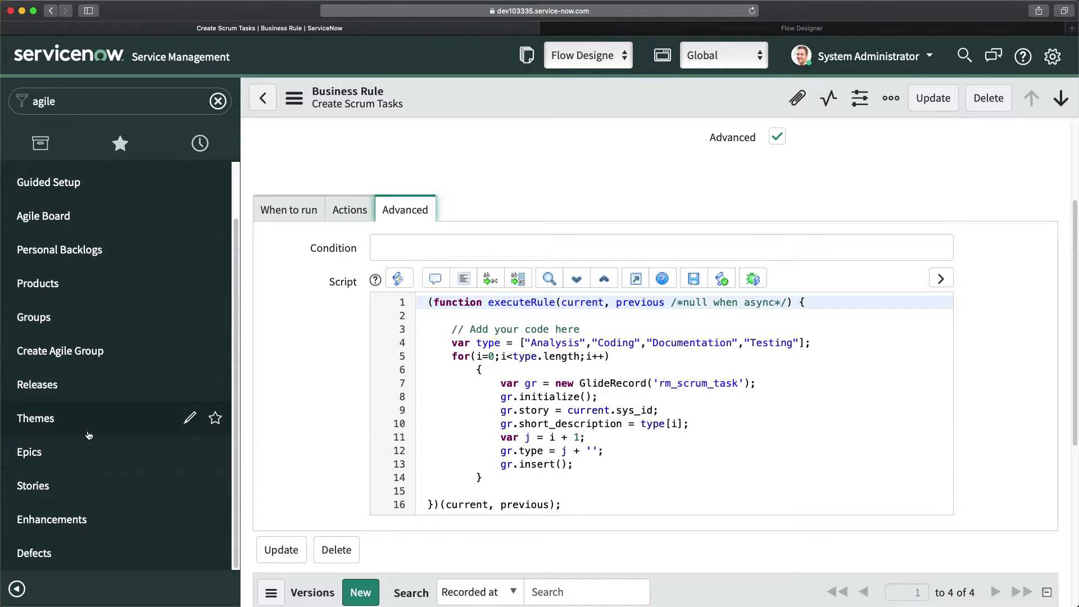
scroll(652, 305, up, 3)
click(777, 254)
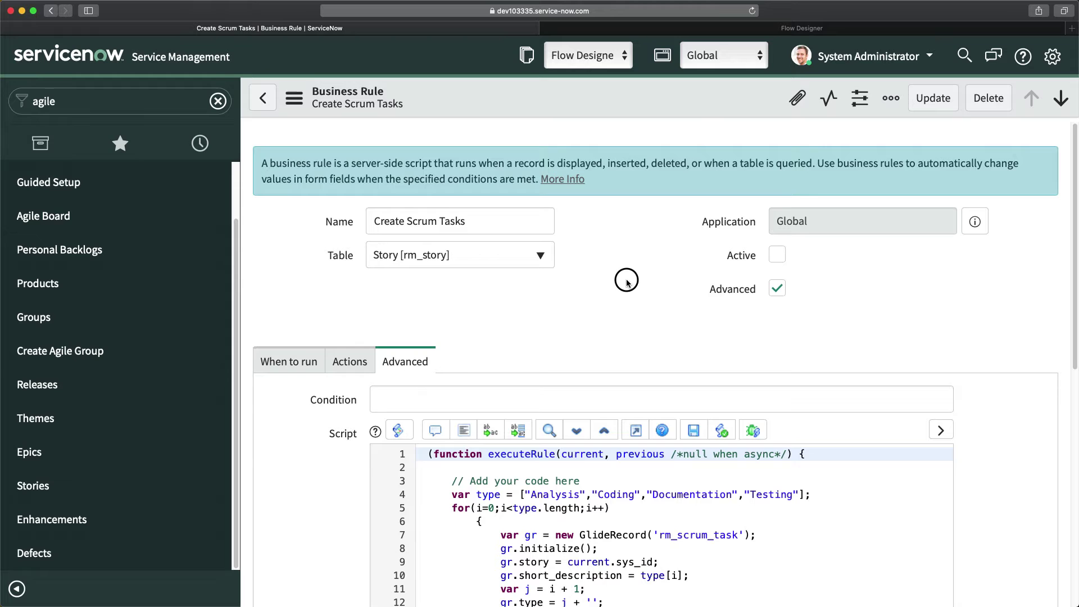
right_click(565, 104)
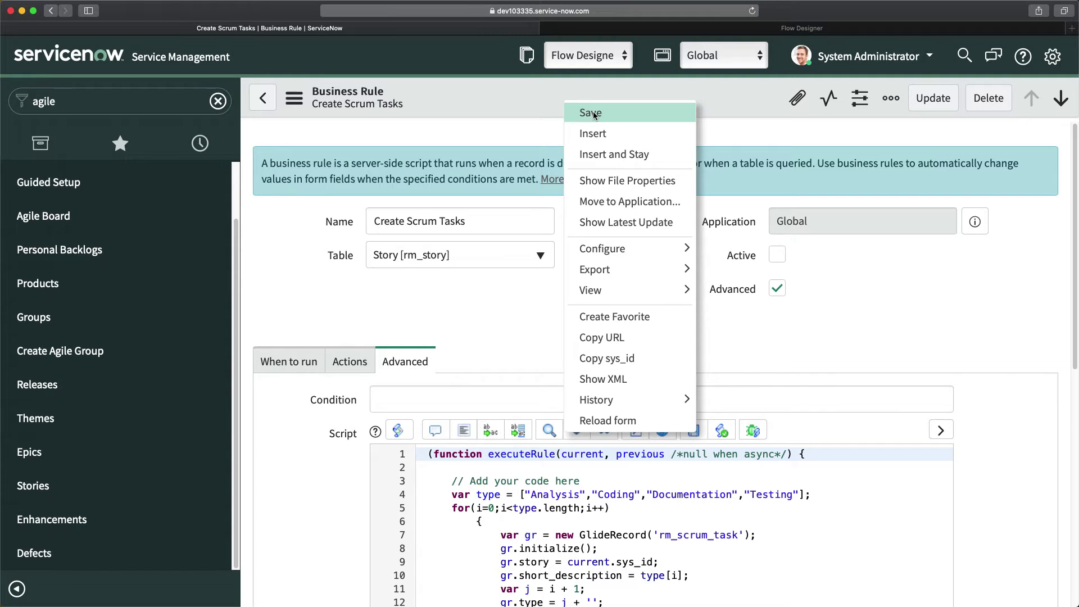
click(788, 314)
click(780, 259)
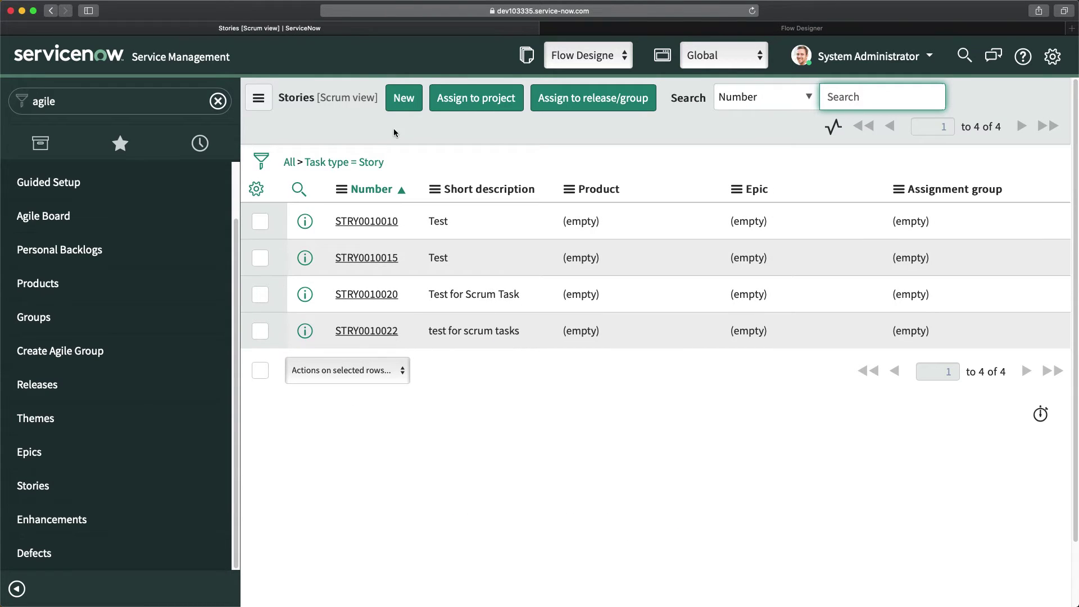
Create and save a story with the short description "Test for Scrum task", and check its related scrum tasks
click(405, 98)
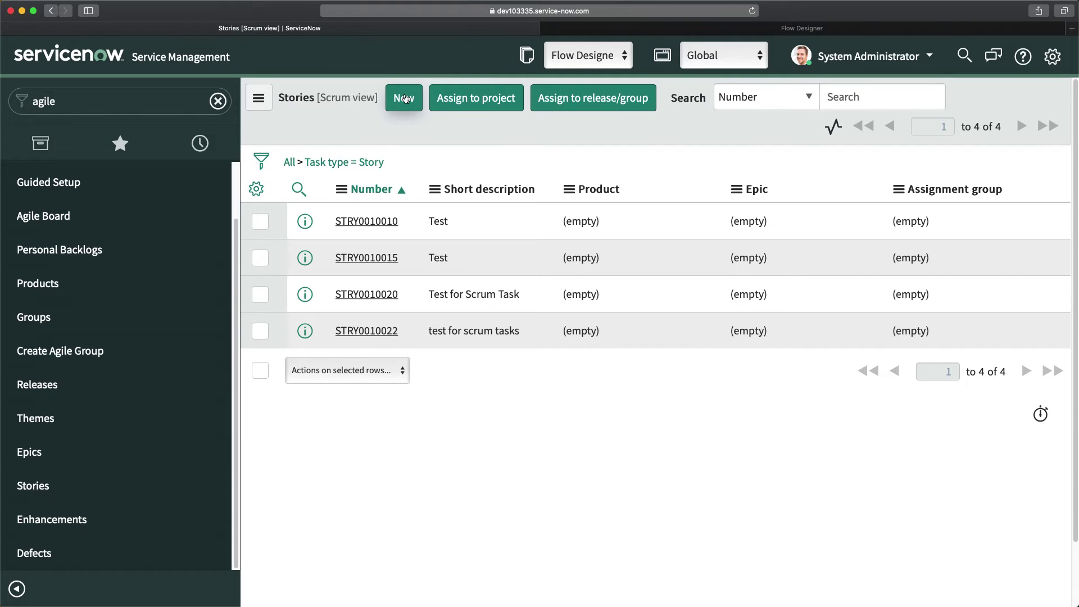
click(496, 385)
text(Test)
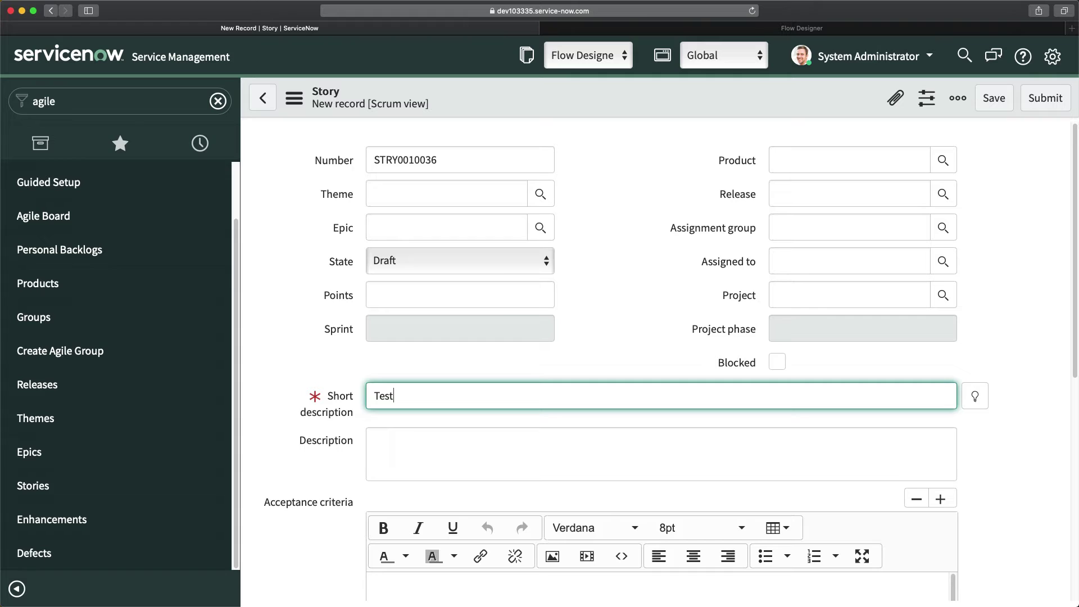
text( for Scrum task)
click(613, 169)
right_click(599, 106)
click(626, 103)
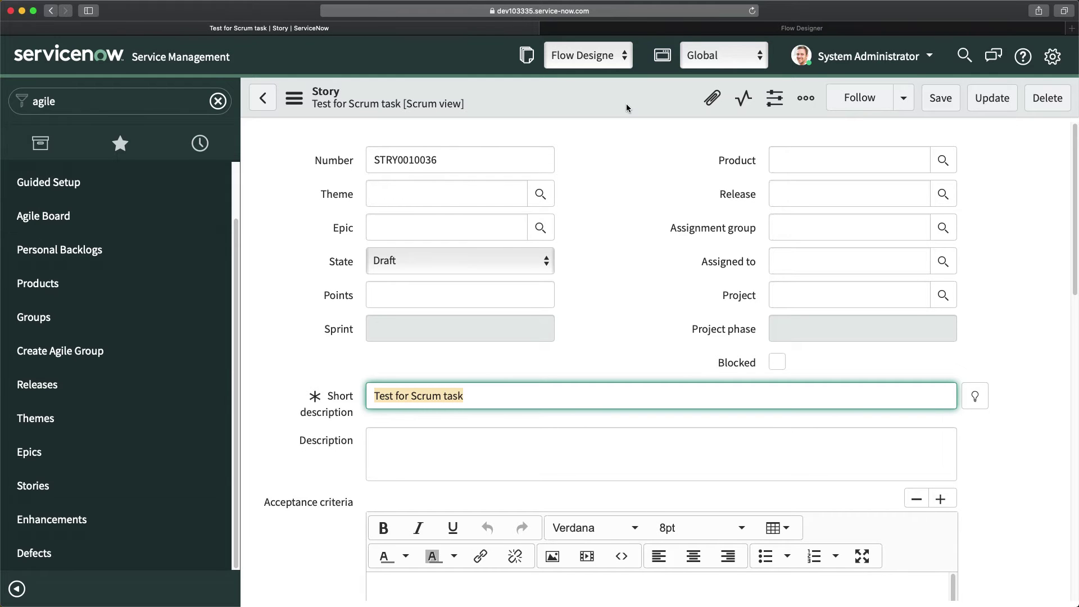
scroll(568, 250, down, 15)
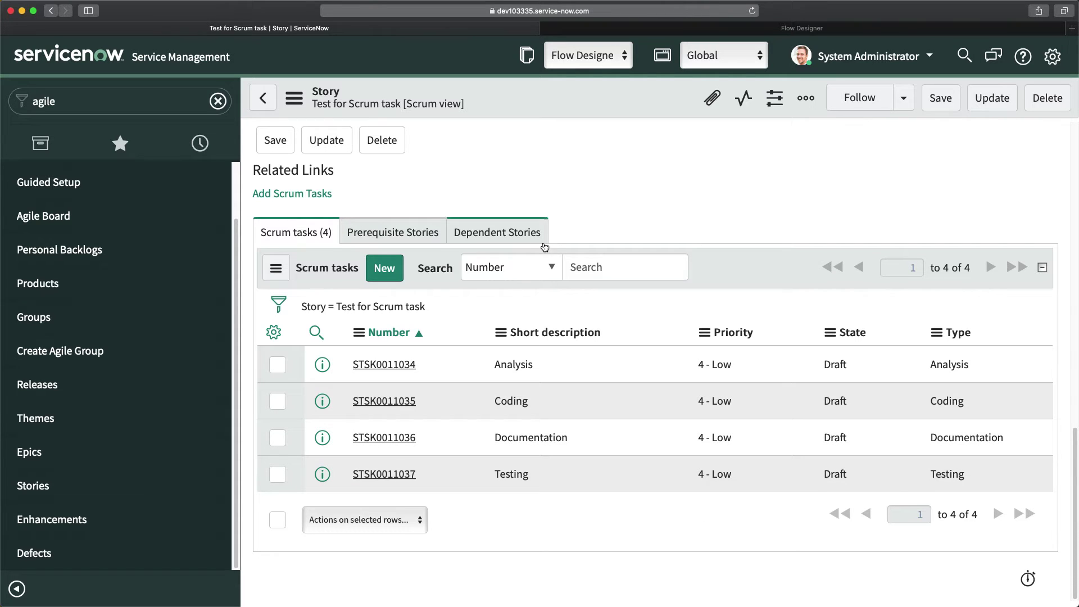
Open the story table's business rules and set Active to false for the Create Scrum Tasks rule
right_click(552, 104)
mouse_move(688, 269)
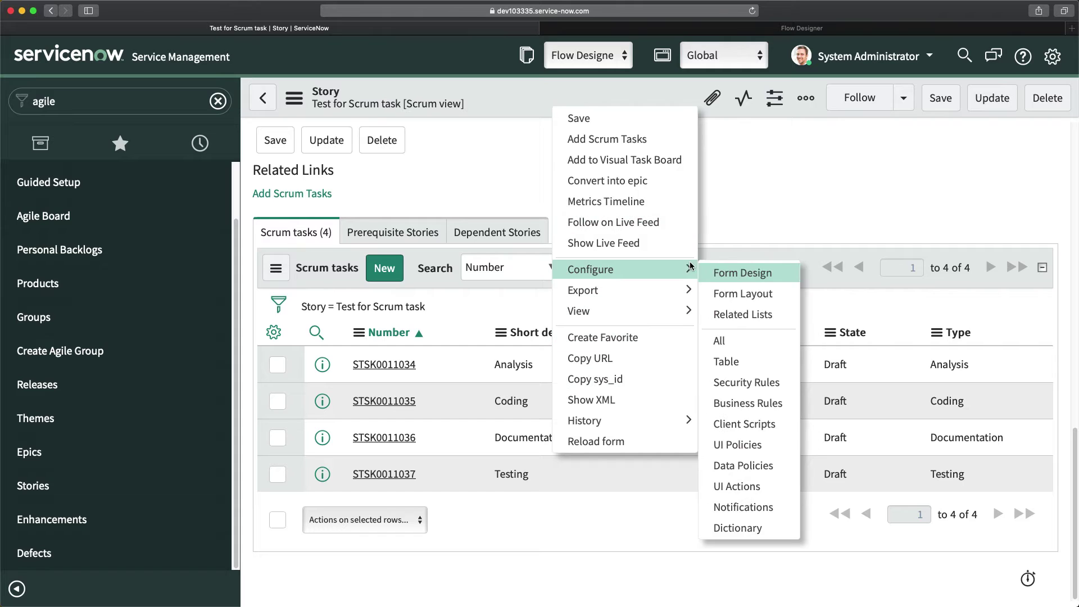
click(748, 404)
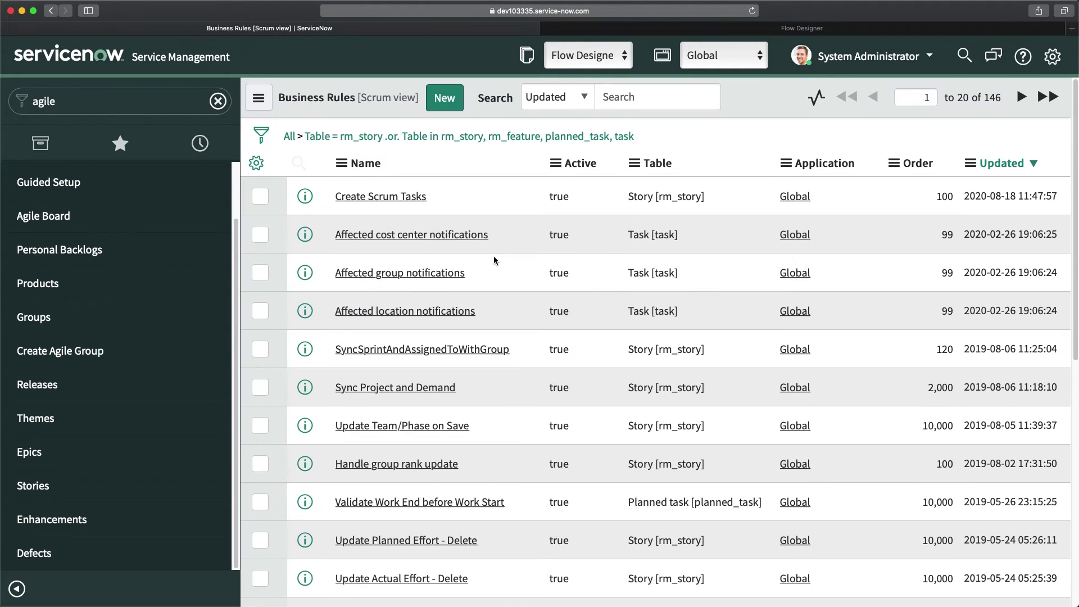
double_click(565, 198)
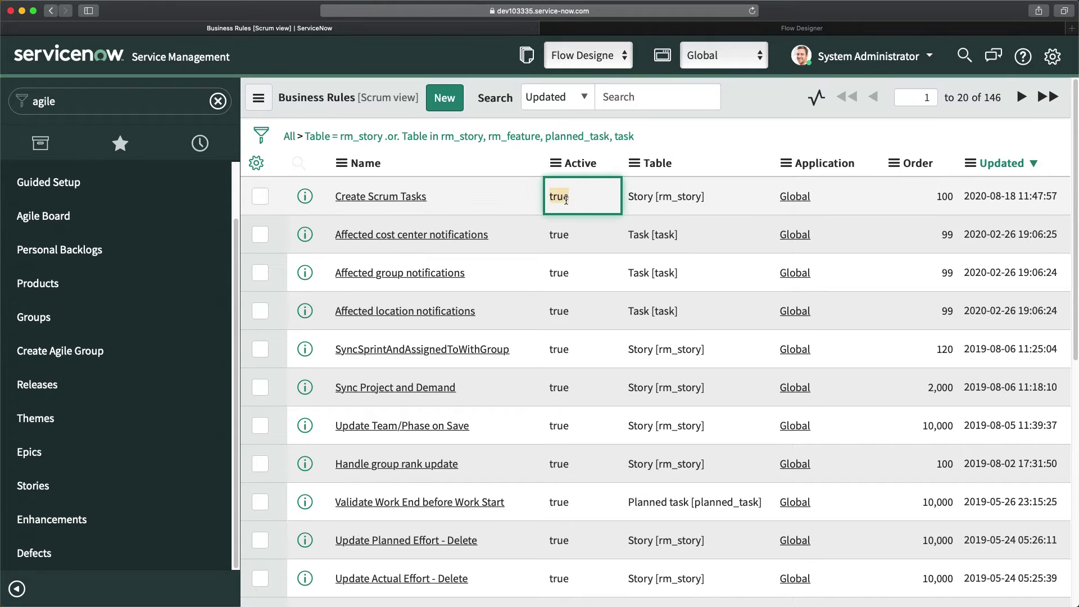
click(570, 198)
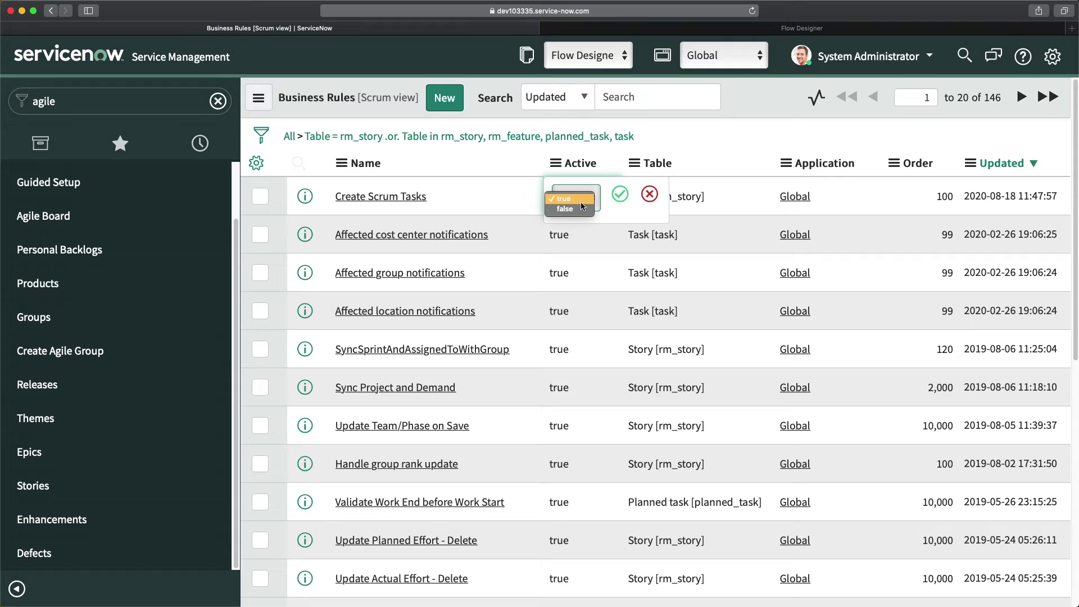
click(577, 212)
click(619, 194)
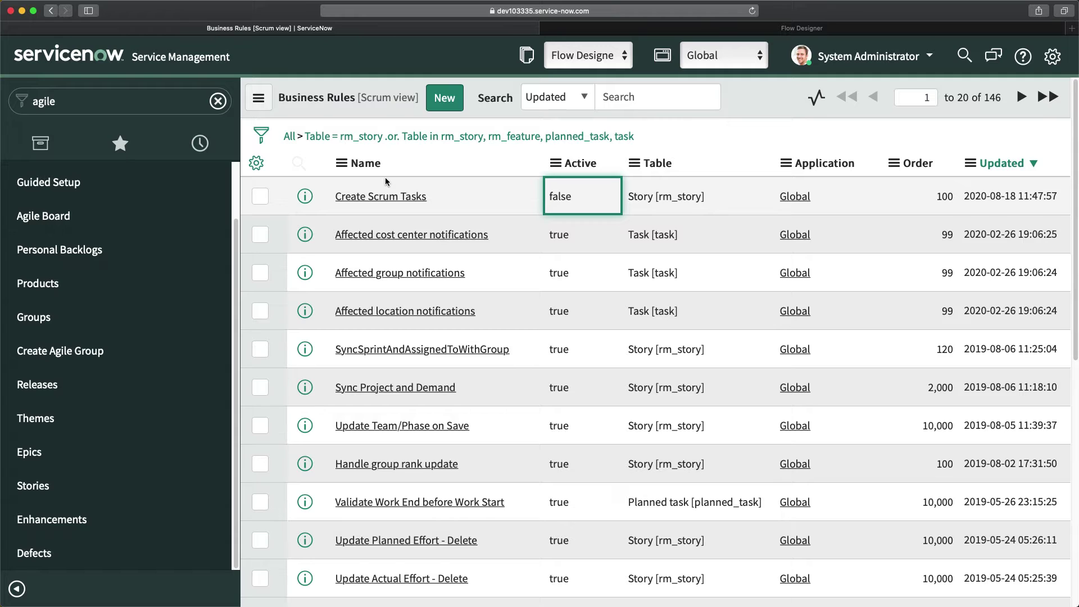
Create and save another story with the short description "Test after disabling BR"
click(30, 486)
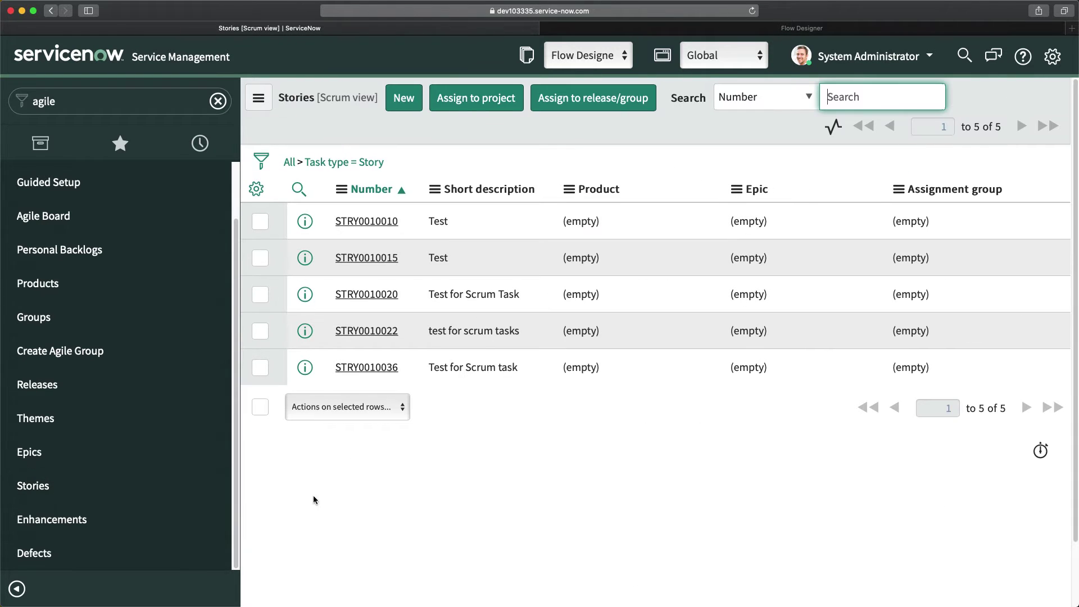
click(403, 102)
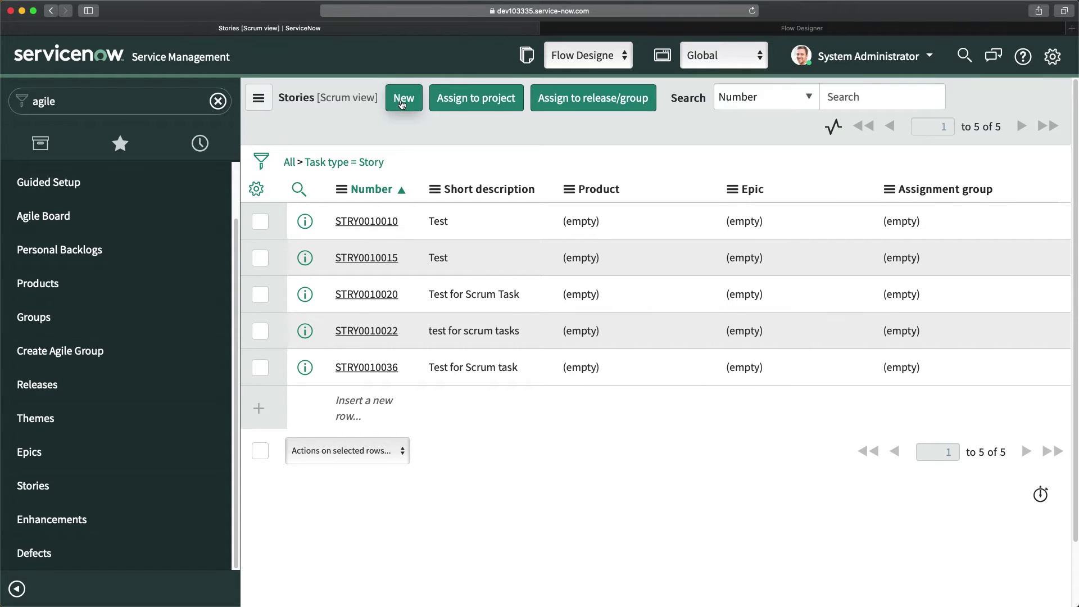
click(533, 391)
text(Test for dis)
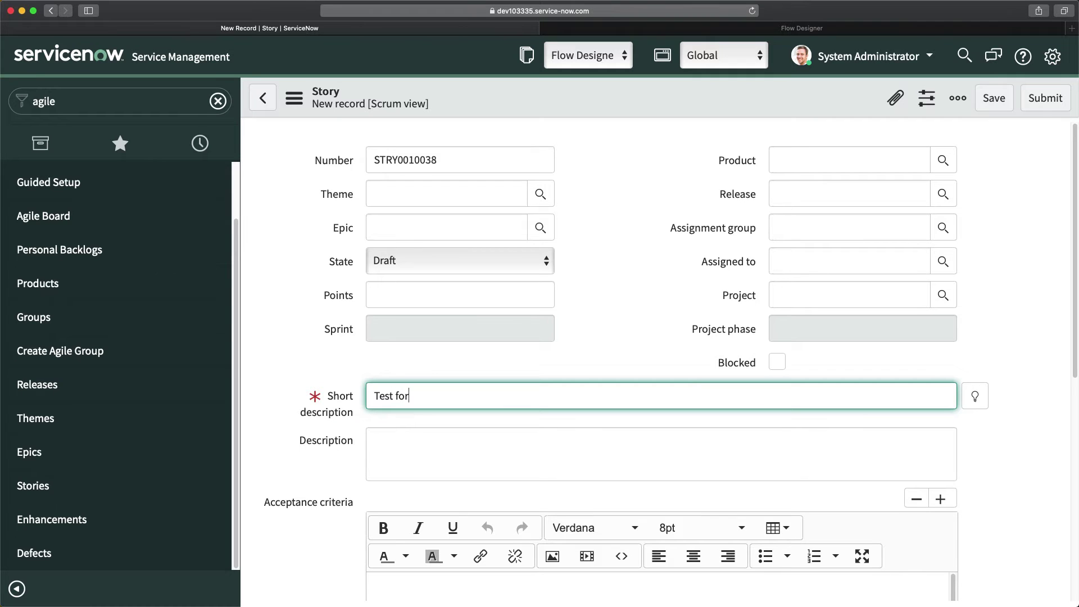
key(BackSpace)
key(BackSpace)
key(BackSpace)
key(BackSpace)
key(BackSpace)
key(BackSpace)
key(BackSpace)
text(after disabling BR)
click(637, 216)
right_click(604, 93)
click(628, 112)
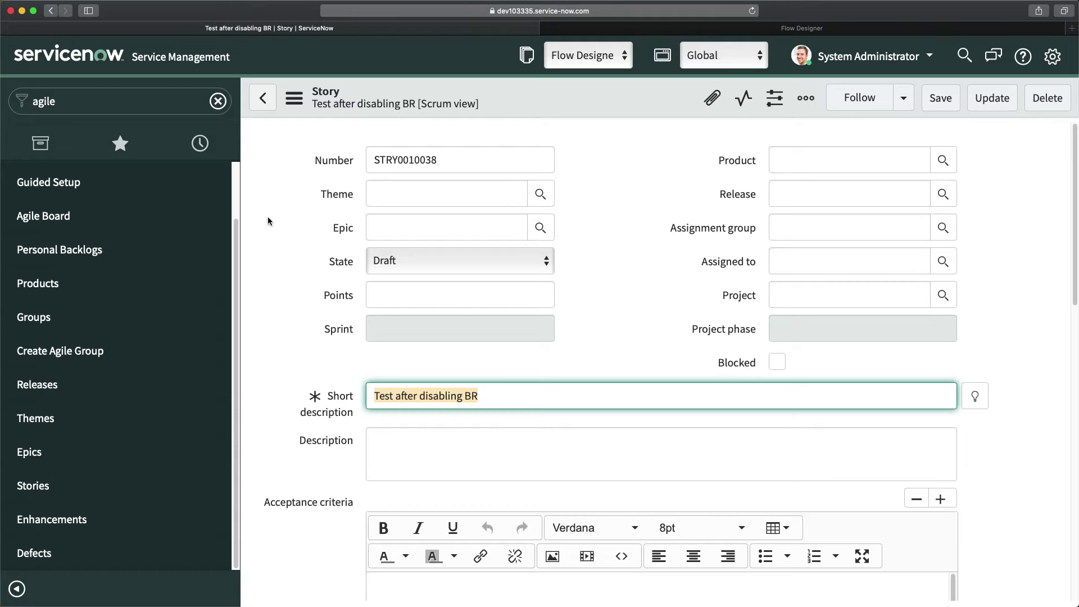
Inspect the new story's Scrum tasks related list and its list controls
scroll(382, 344, down, 15)
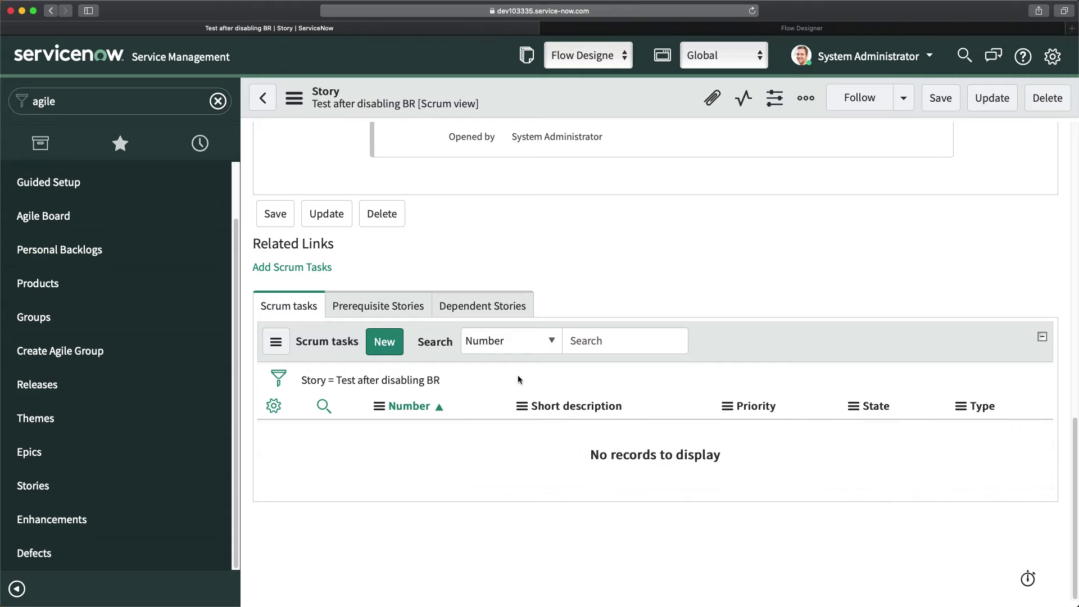
click(281, 344)
click(304, 378)
click(275, 353)
click(370, 384)
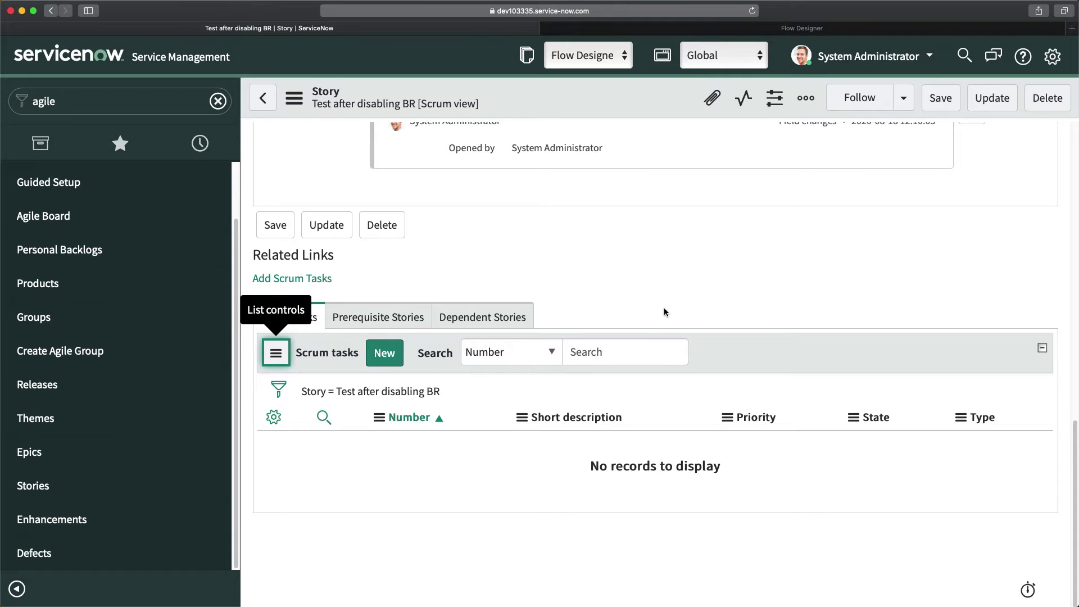
Filter the navigator for "flow" and open the Flow Designer
click(119, 103)
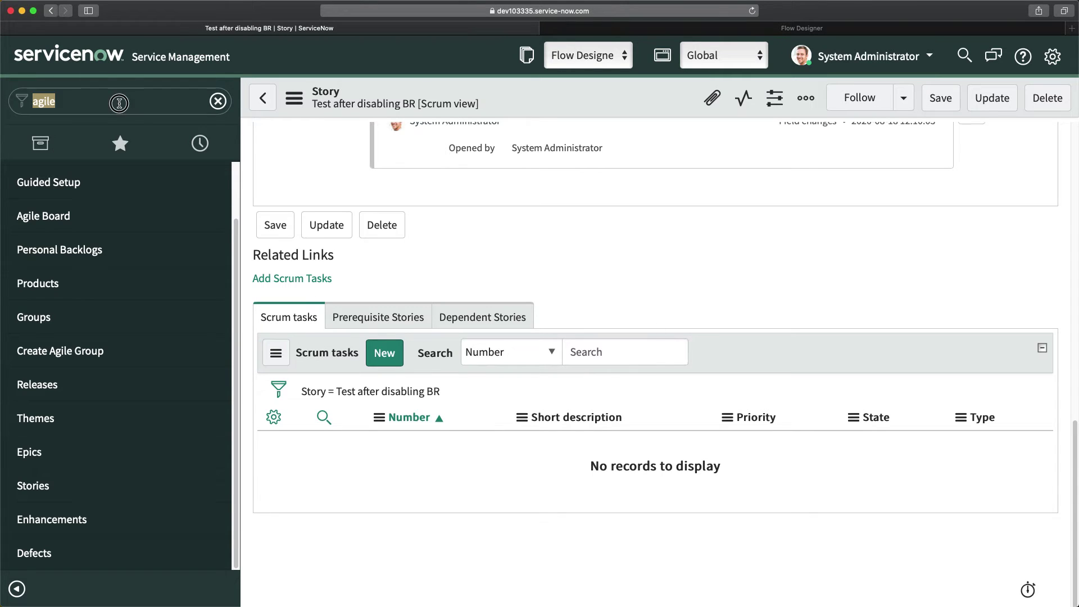
text(flow)
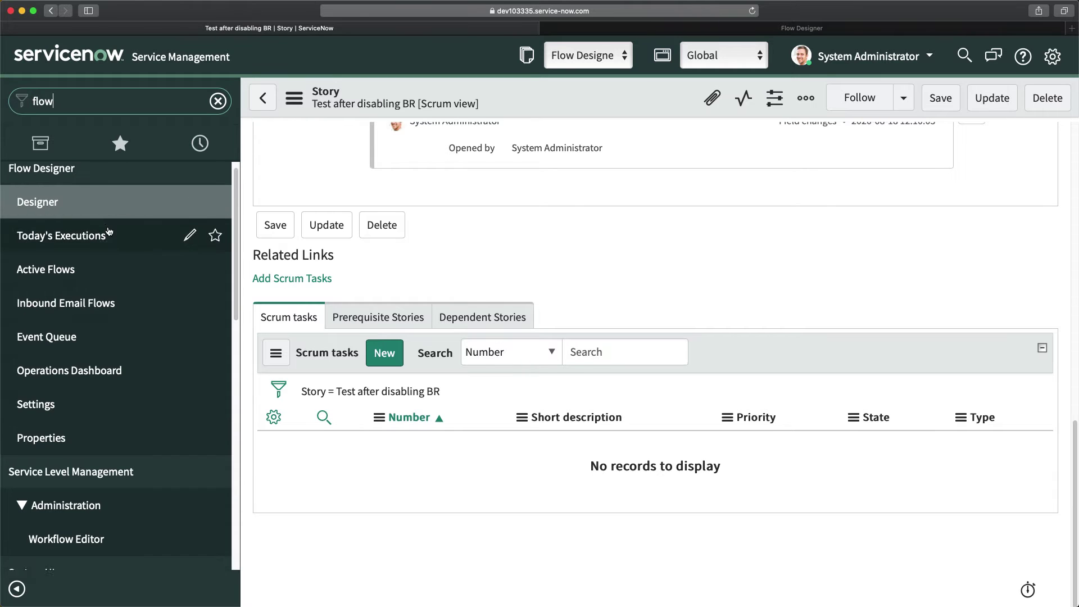
scroll(109, 231, up, 1)
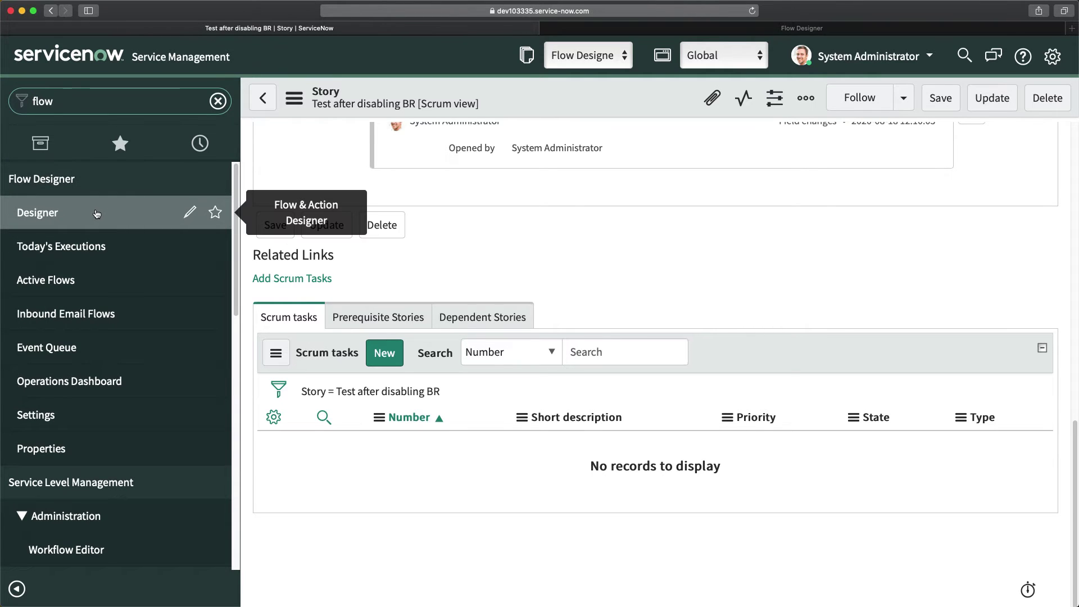
click(38, 213)
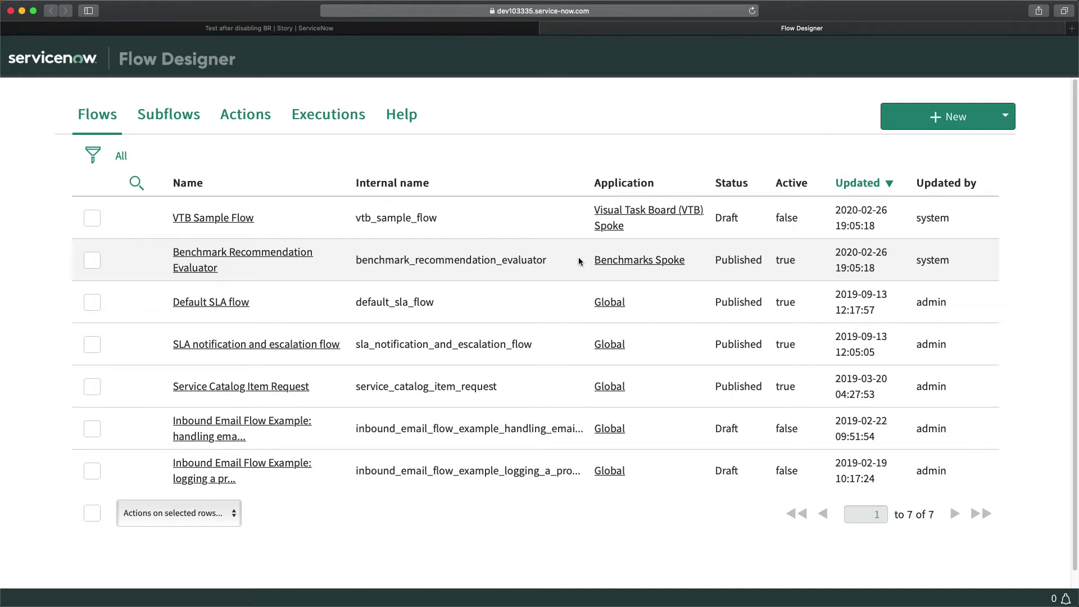
Create a new flow named "Create Scrum Tasks" in the Global application
click(955, 121)
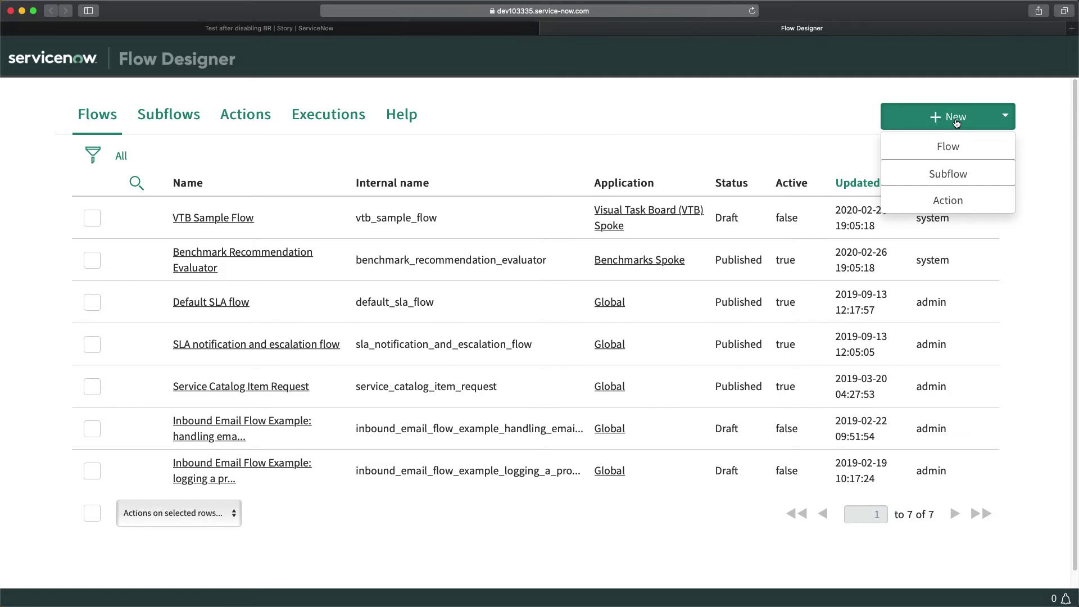
click(954, 151)
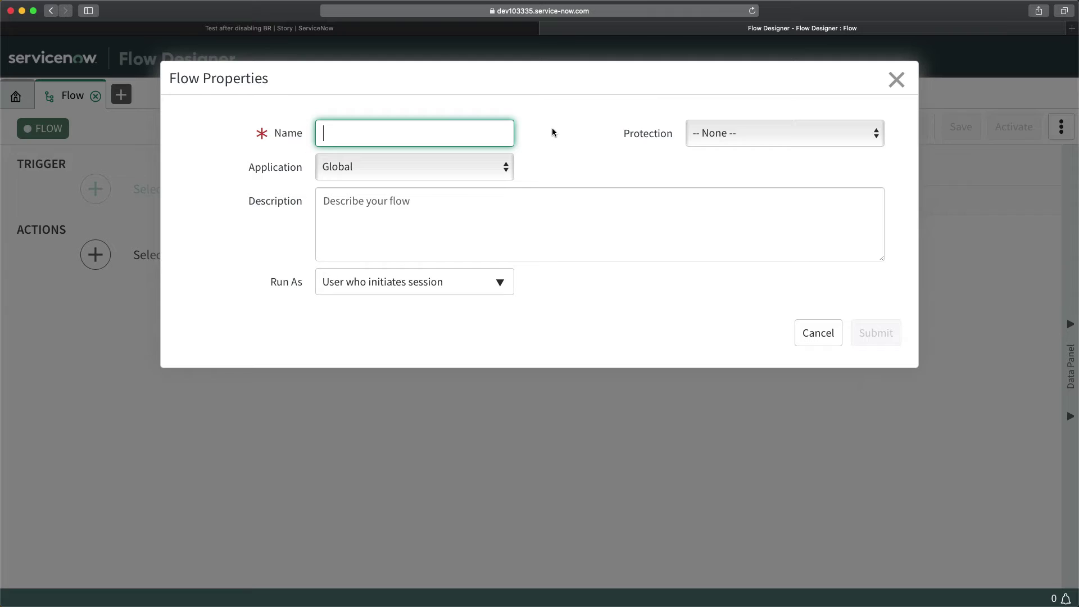
text(Create )
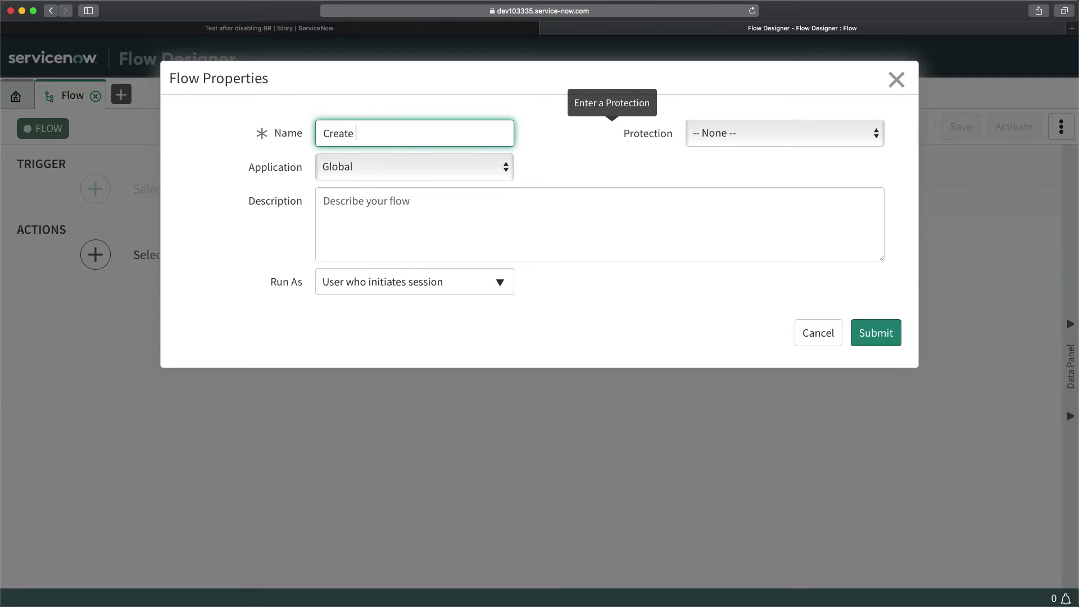
text(Scrum Tasks)
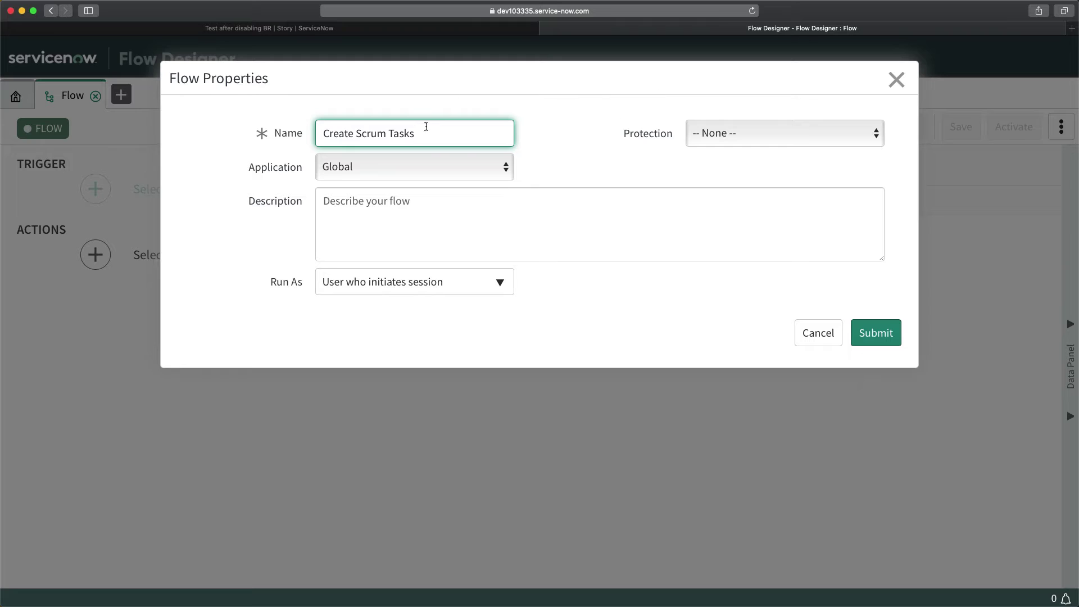
click(562, 168)
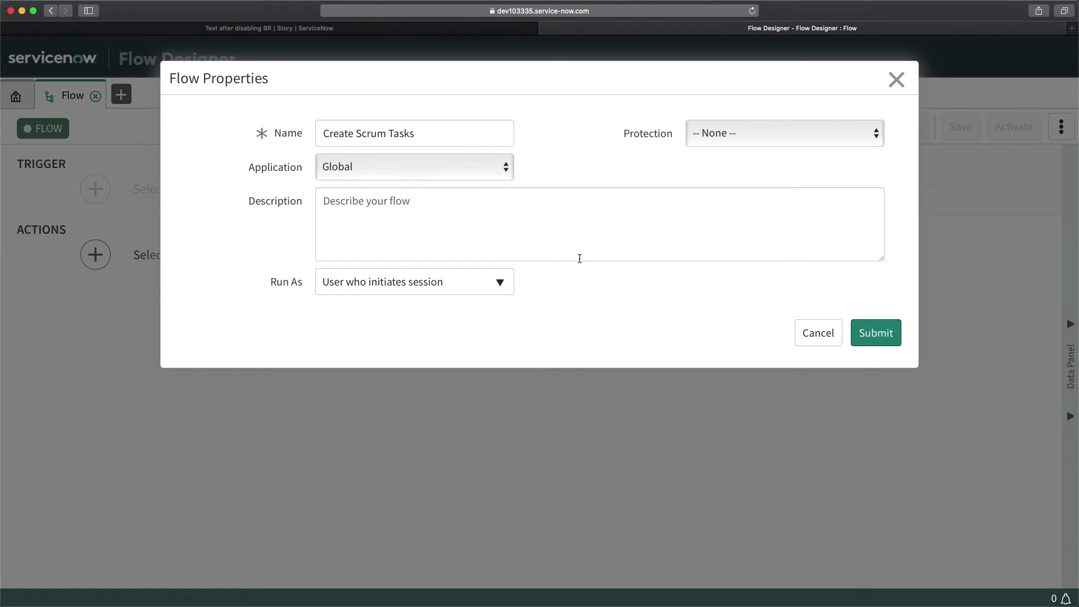
click(875, 333)
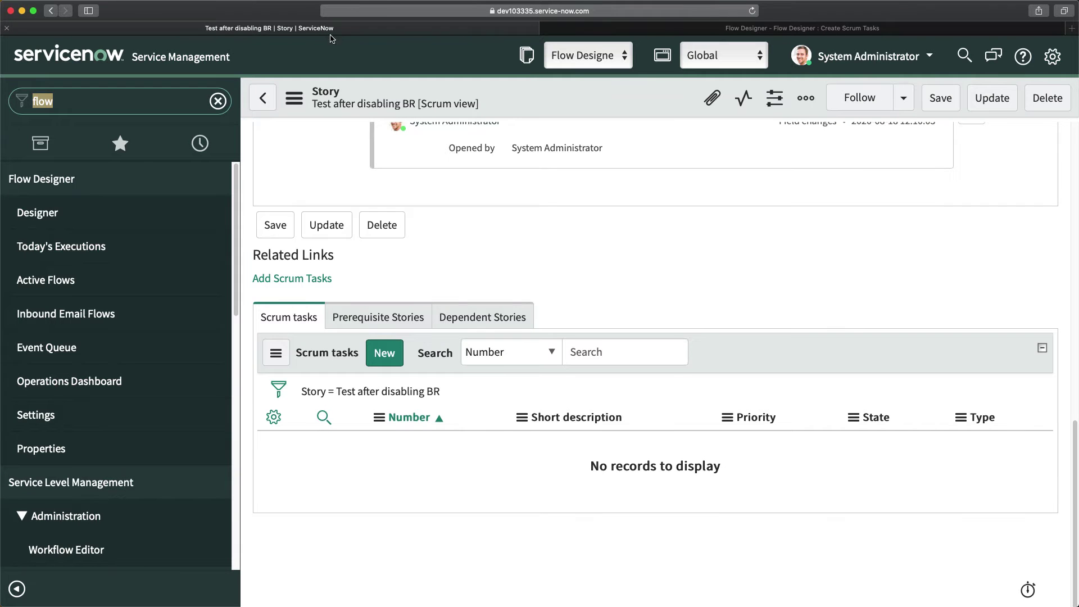
Reopen the Create Scrum Tasks business rule from the story form and review its table and run conditions
click(332, 31)
right_click(515, 111)
mouse_move(598, 262)
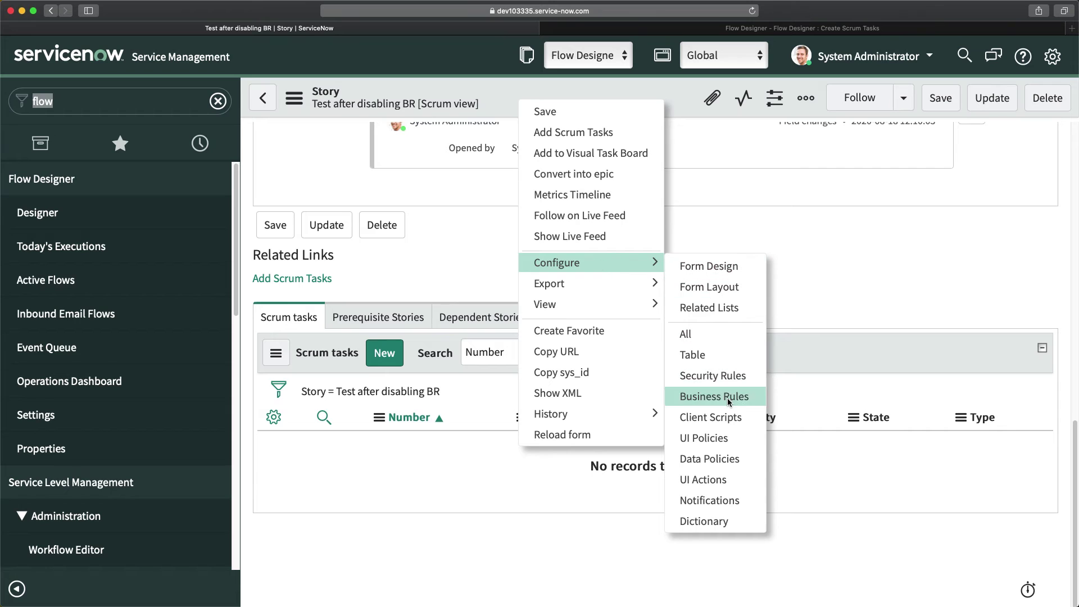
scroll(692, 371, up, 10)
click(690, 389)
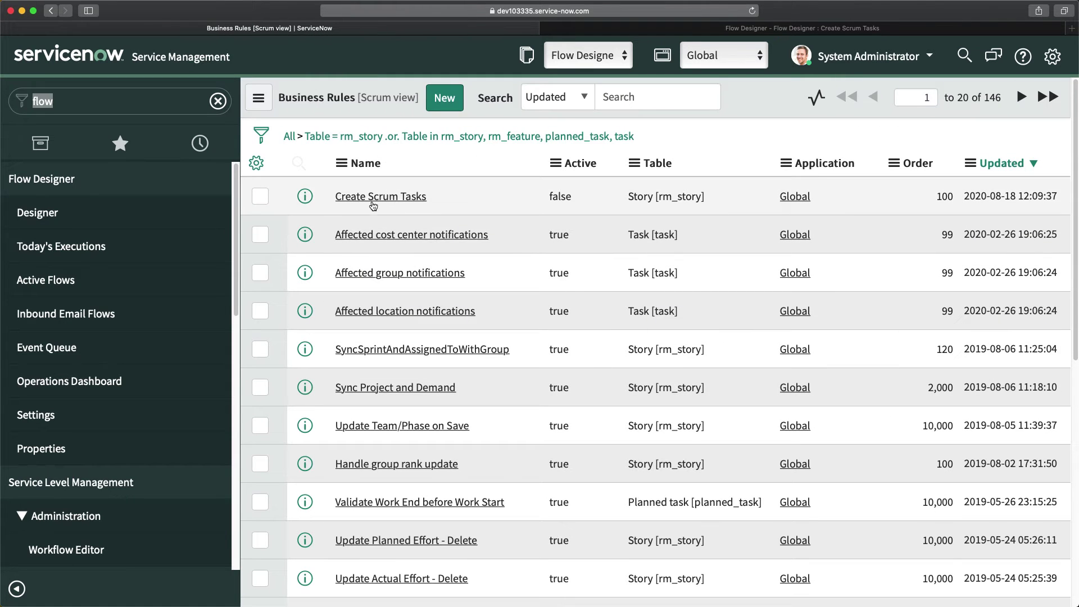
click(370, 199)
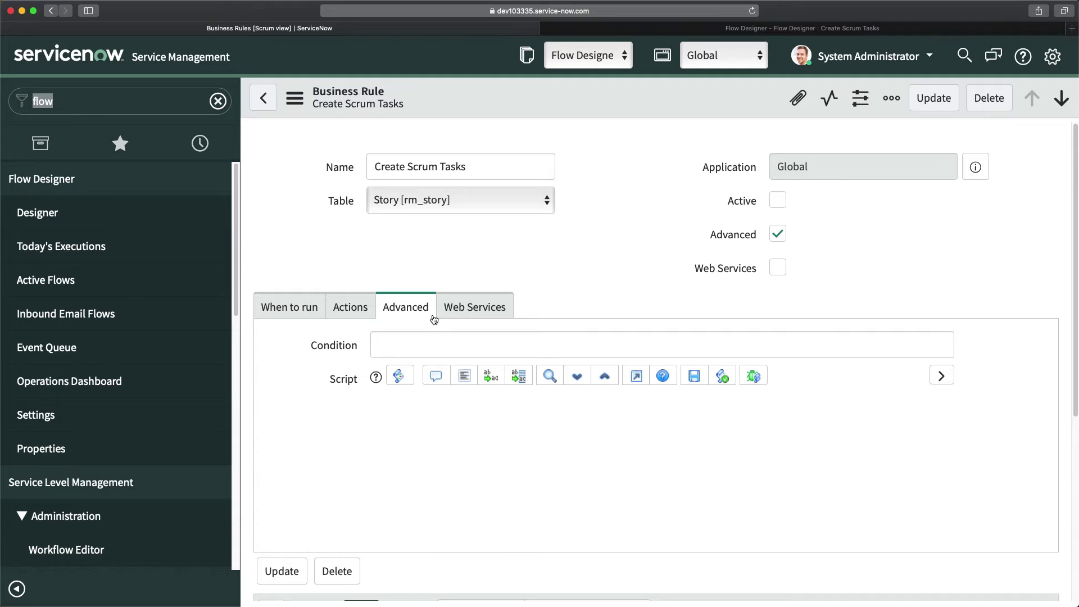
click(281, 363)
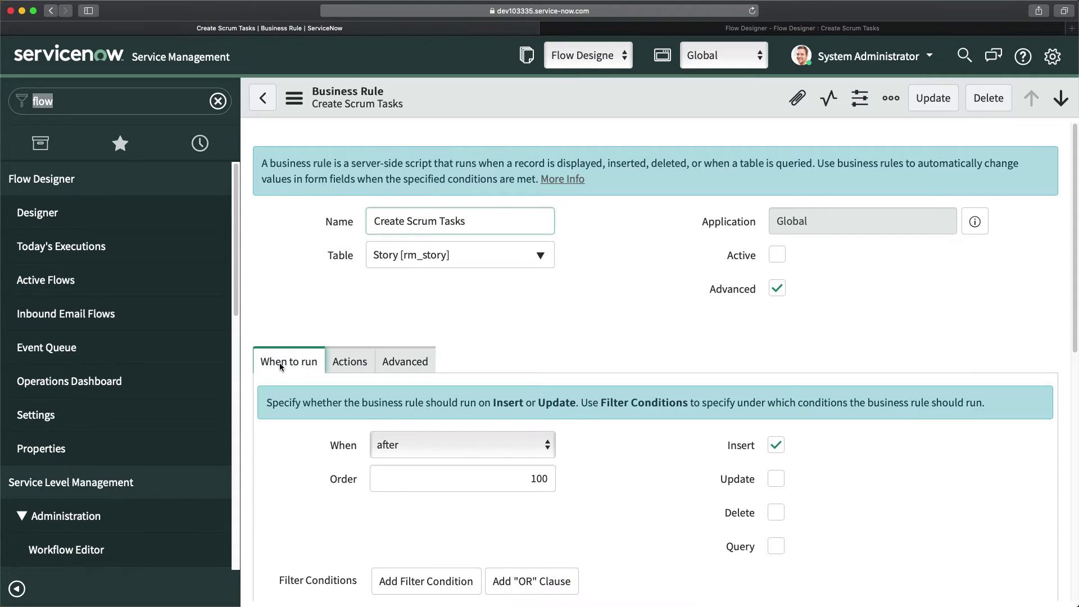
scroll(433, 443, down, 2)
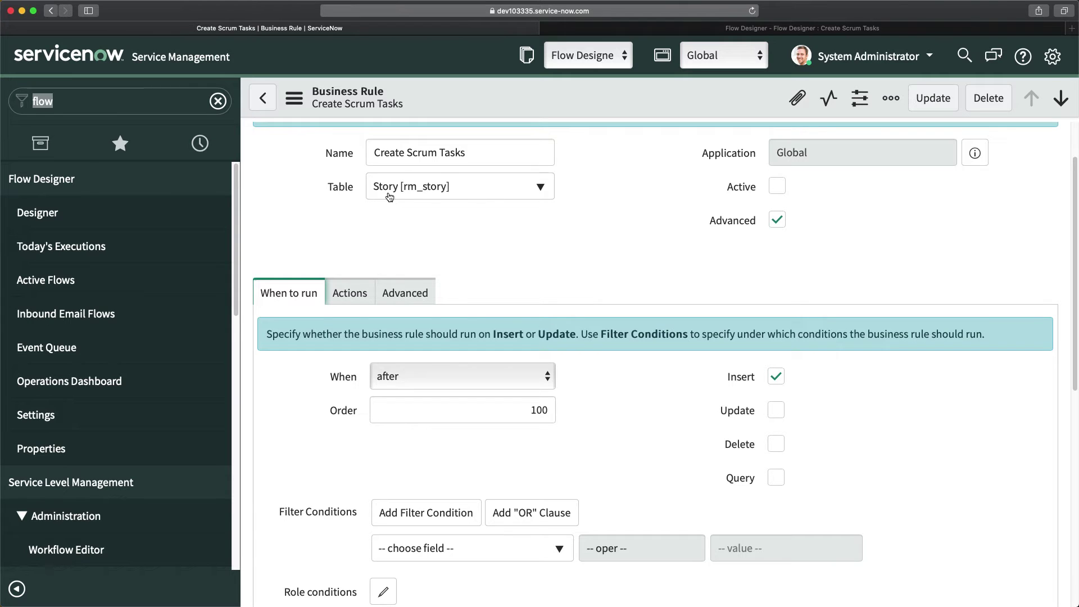
Back in the flow, add a record Created trigger on the Story [rm_story] table
click(739, 27)
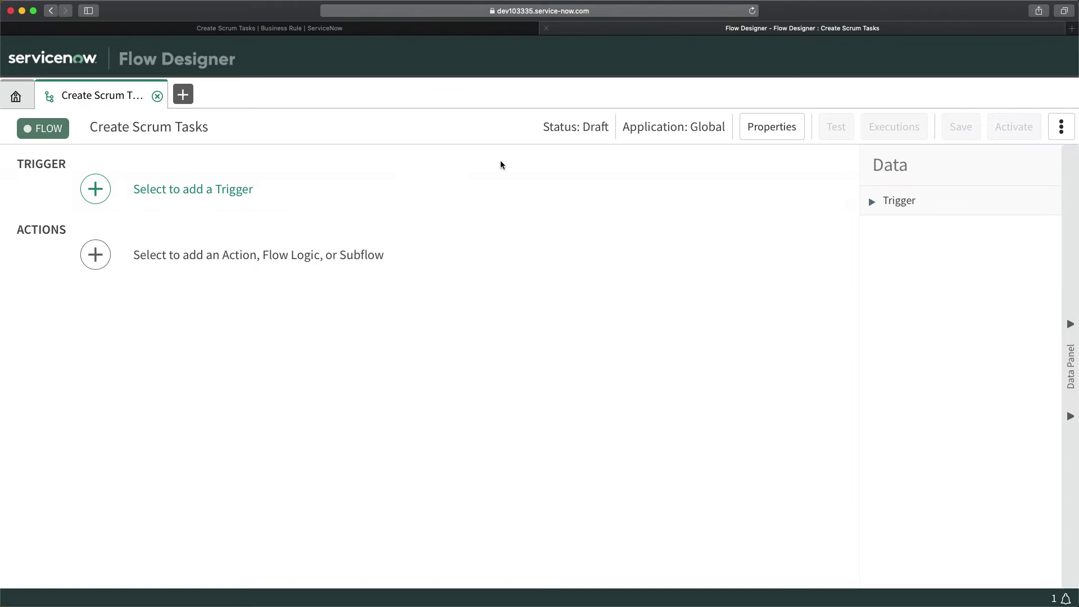
click(188, 189)
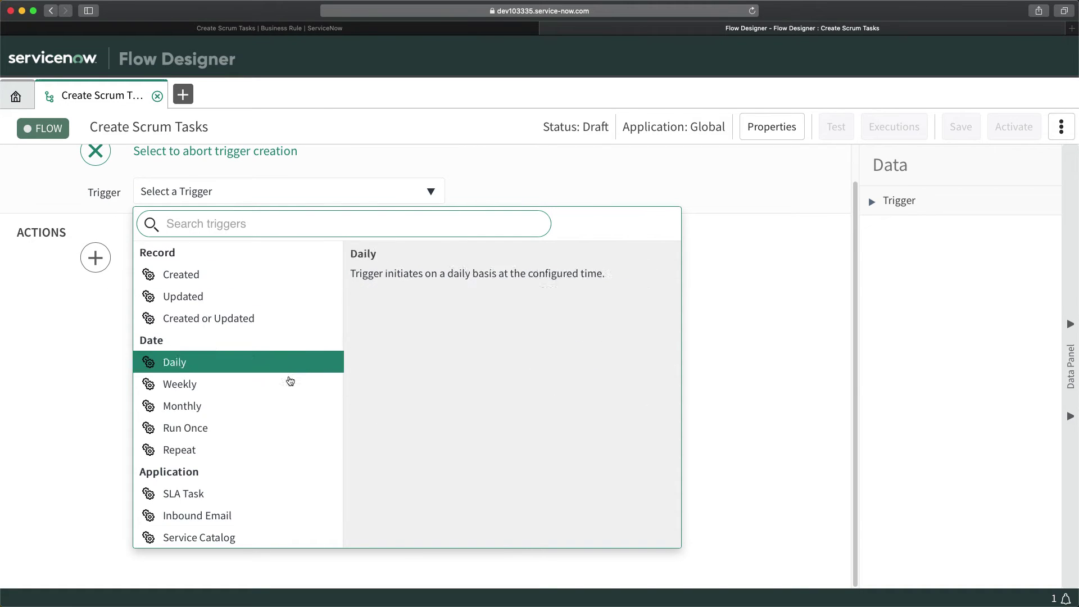
scroll(267, 369, up, 1)
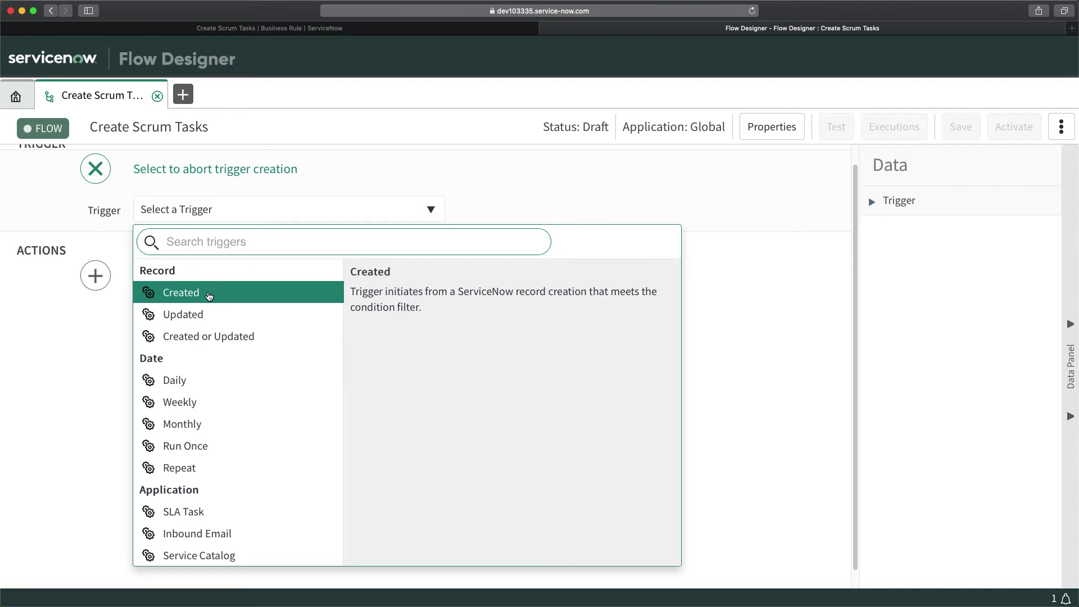
click(190, 293)
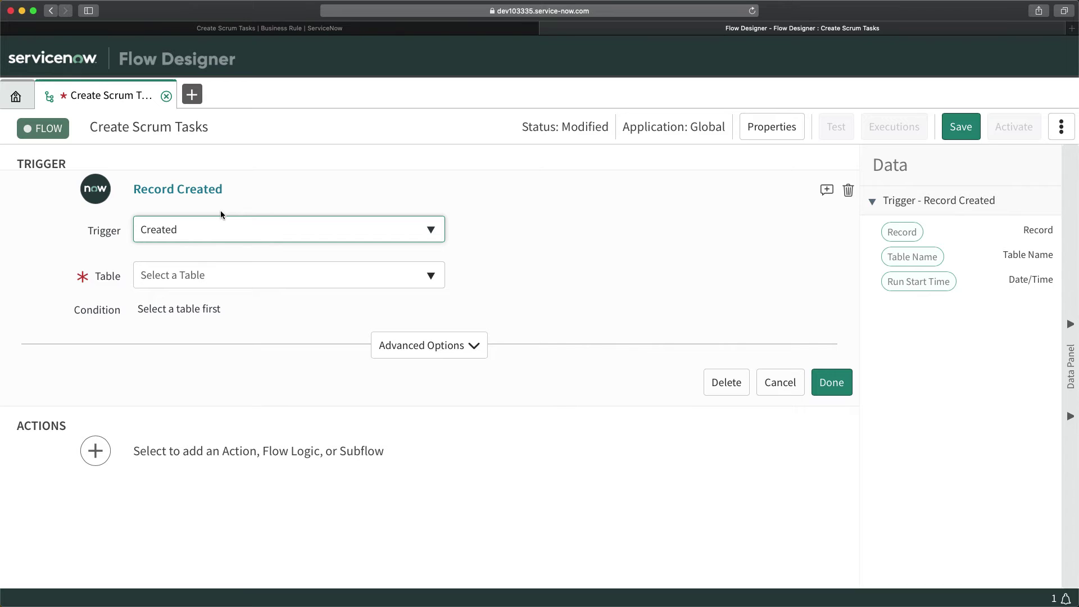
click(182, 277)
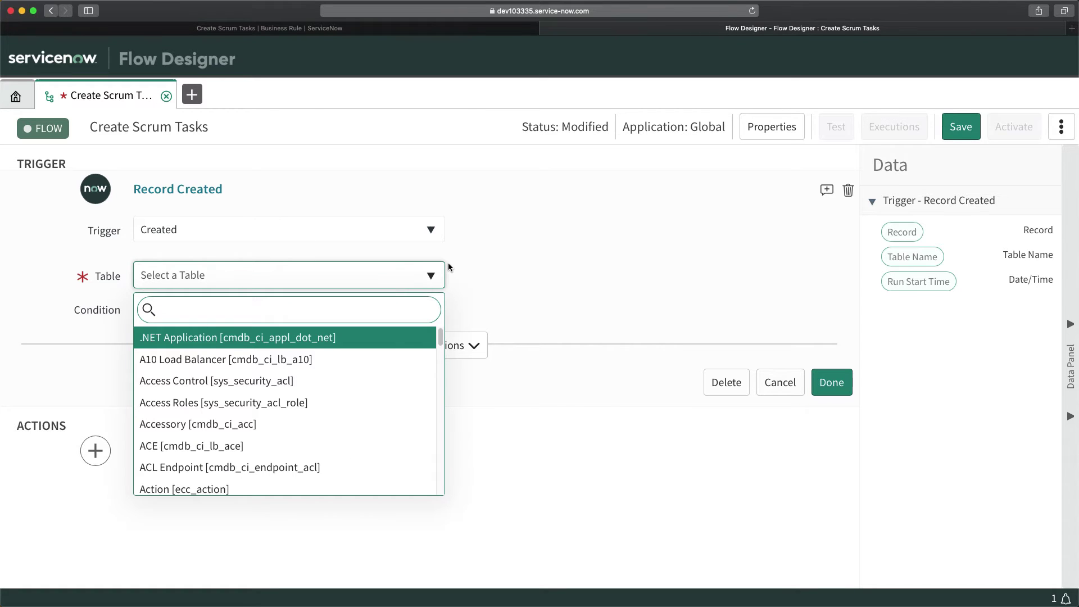
text(story)
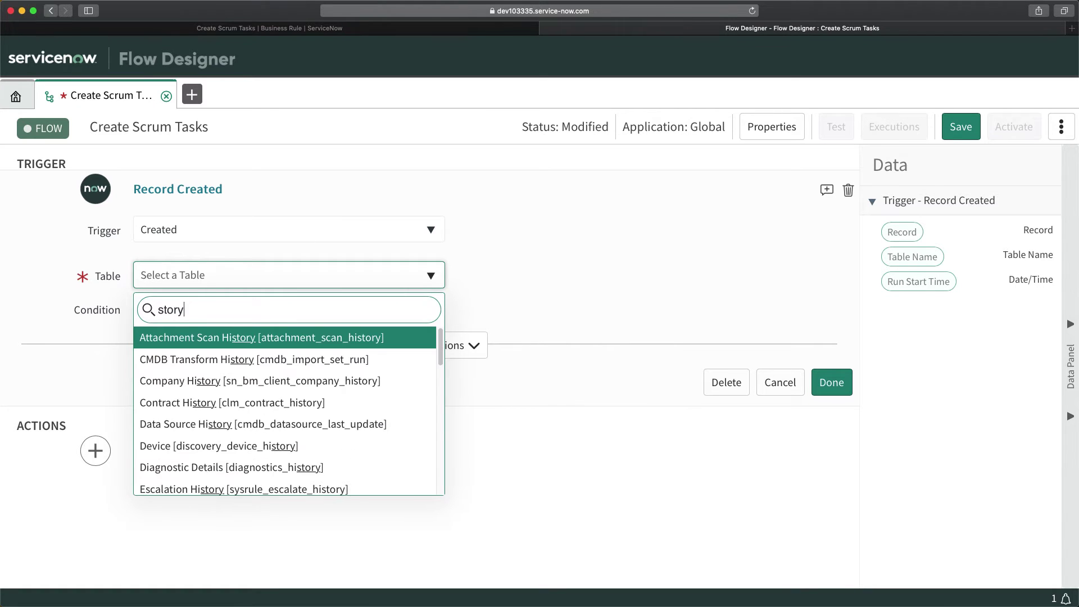
drag(441, 358, 431, 443)
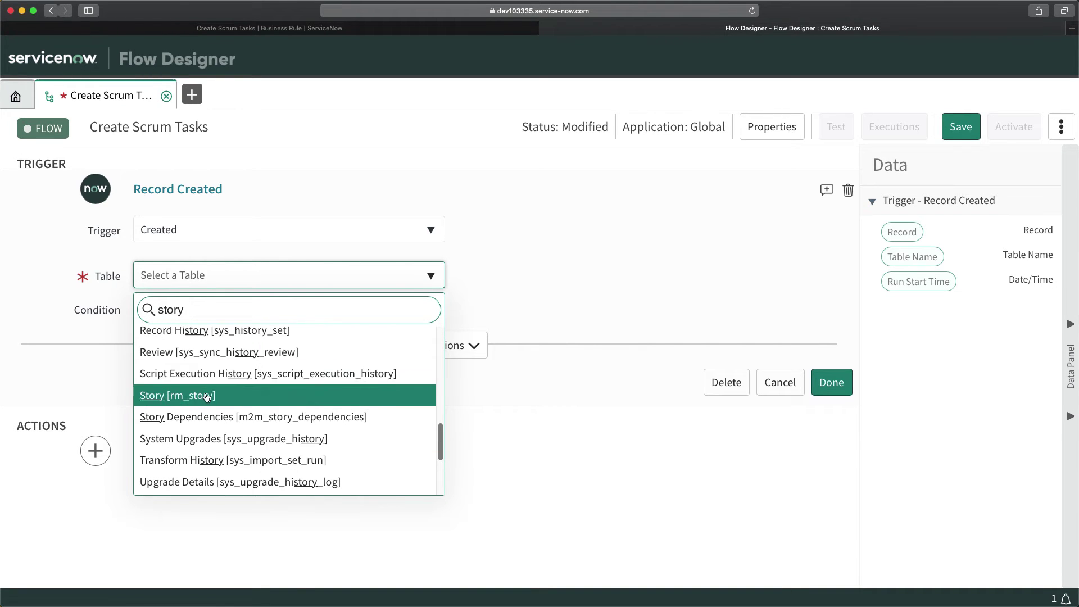
click(233, 392)
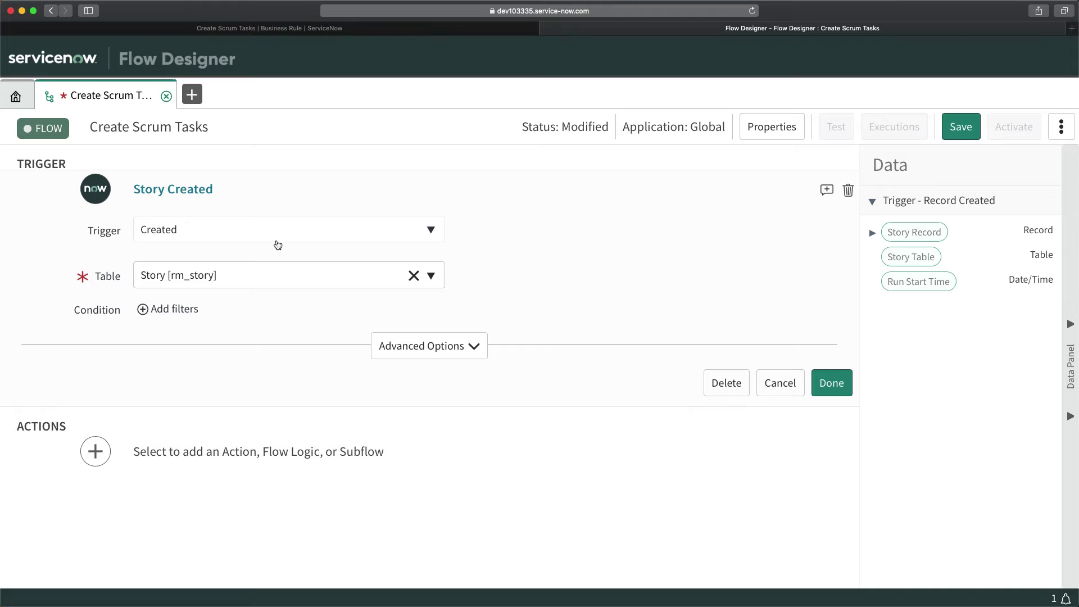
click(823, 385)
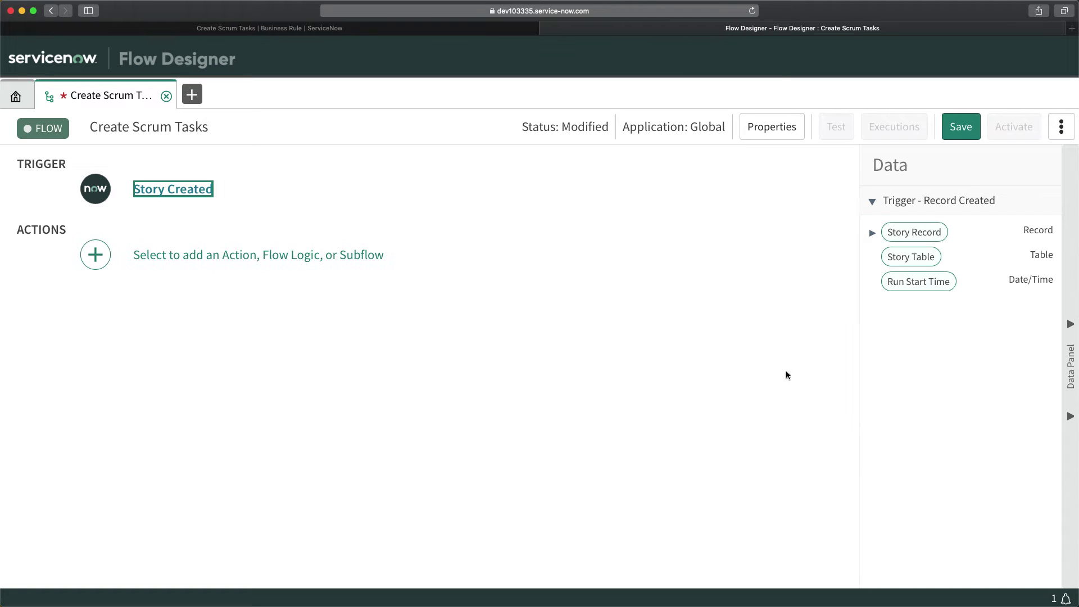
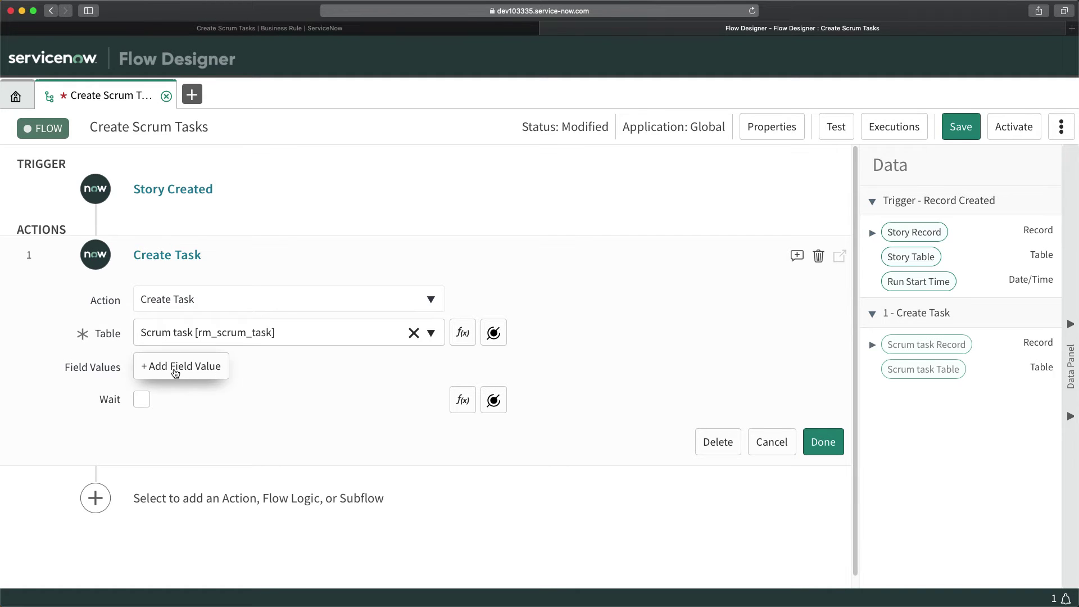
Add a Short description field value row to the Create Task action
click(193, 371)
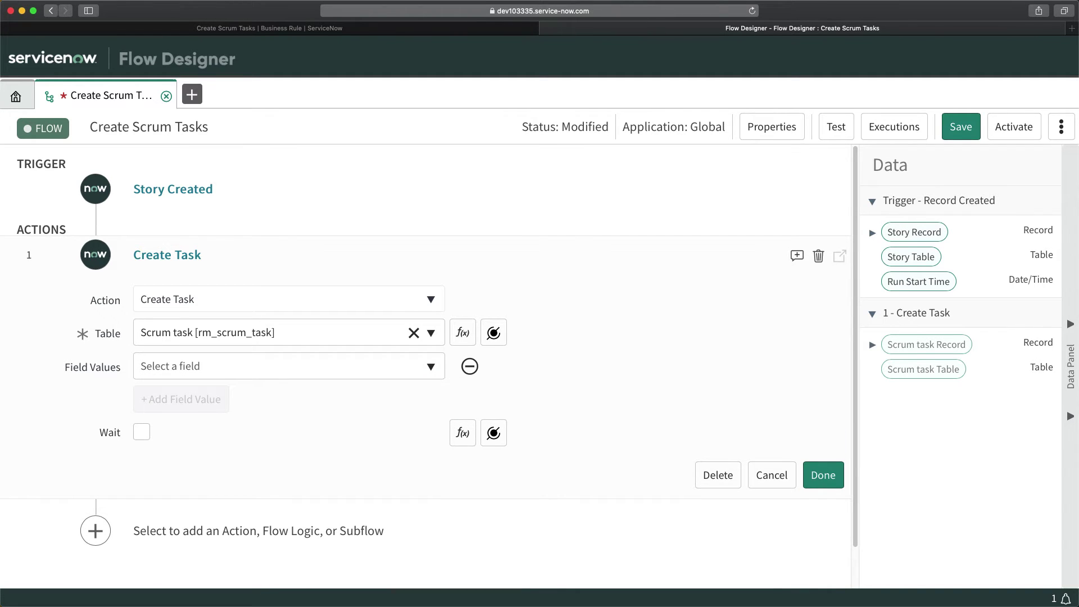
click(373, 362)
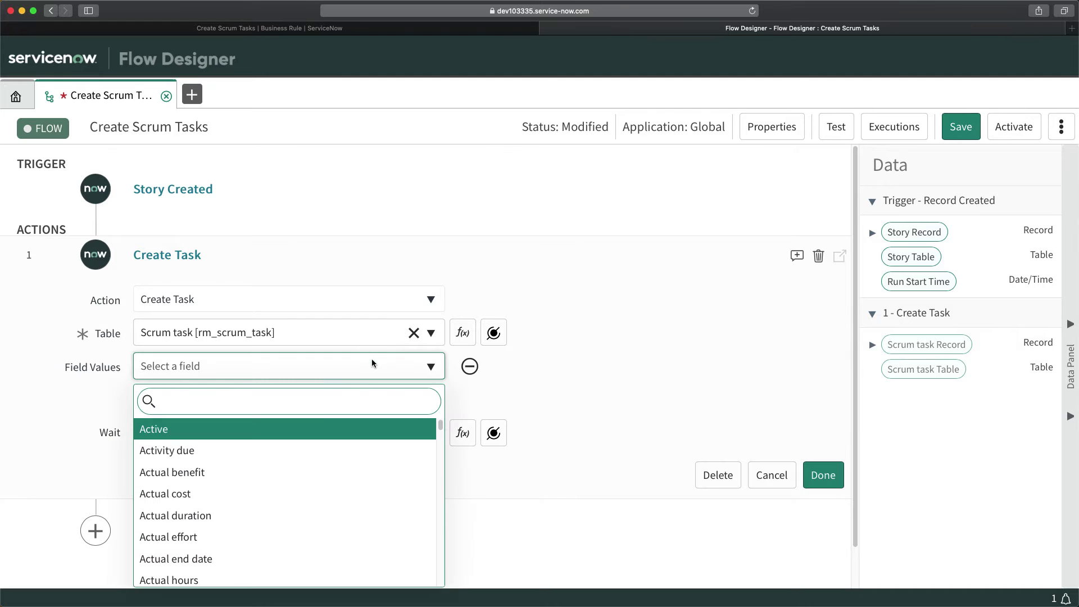
text(short)
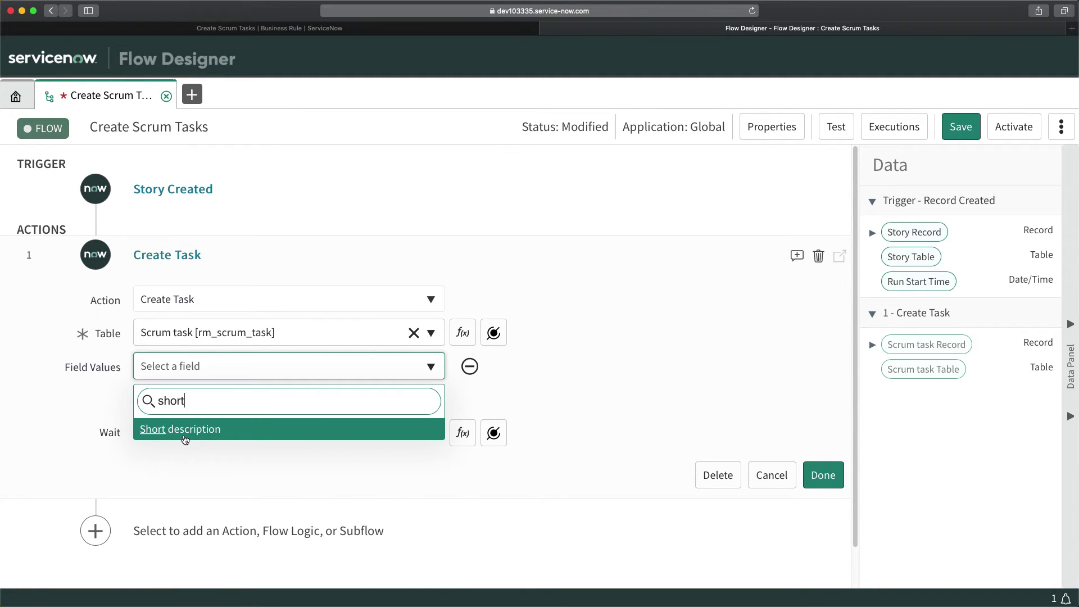
click(192, 436)
Check the business rule's script for the story, short description and type values it assigns to each scrum task
click(253, 28)
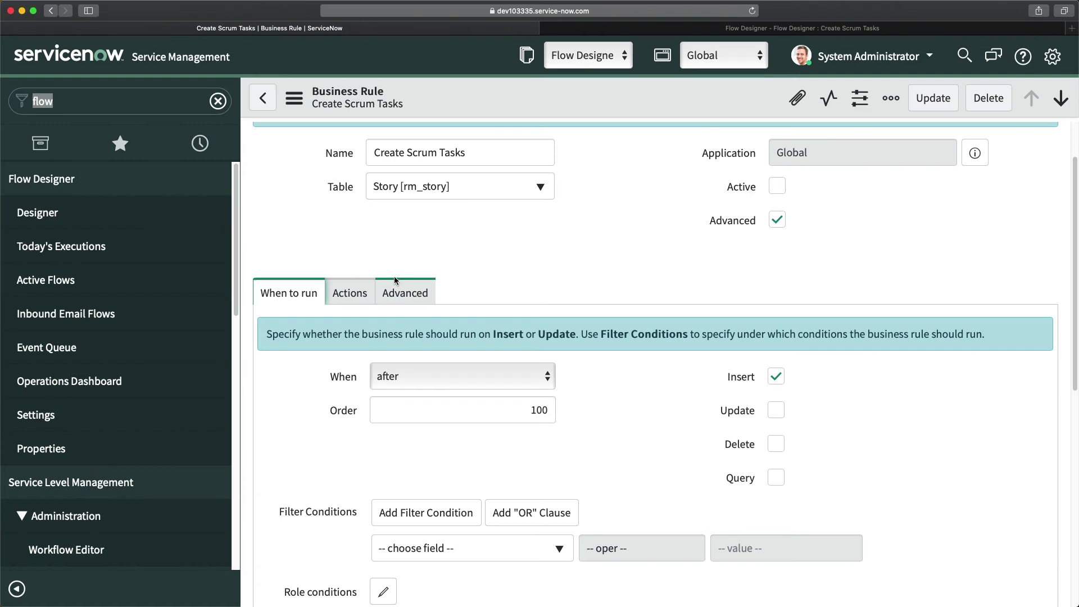
click(409, 293)
scroll(492, 344, down, 3)
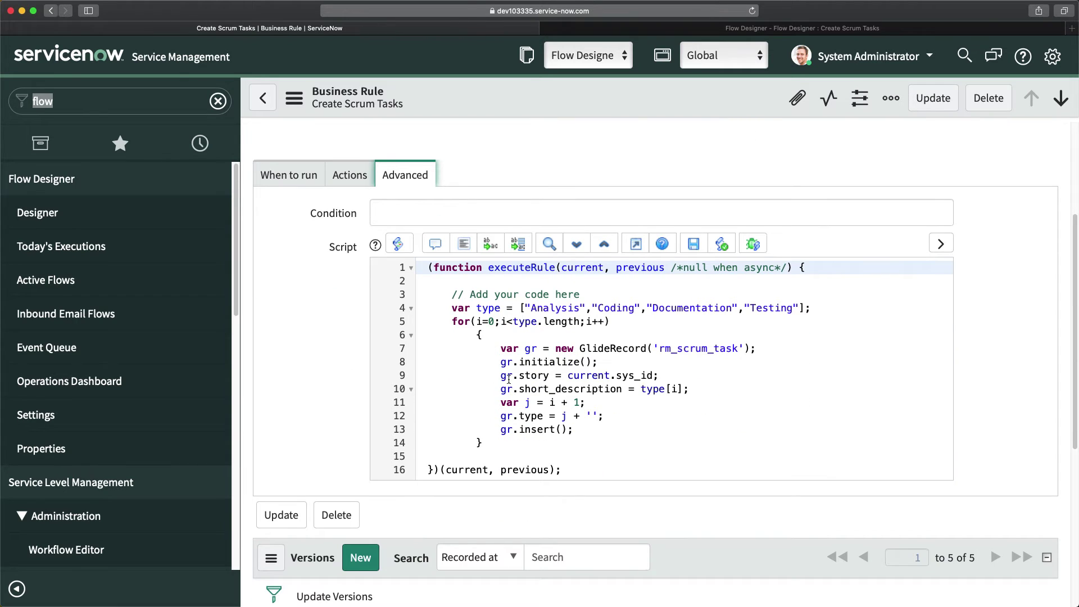
drag(500, 389, 628, 375)
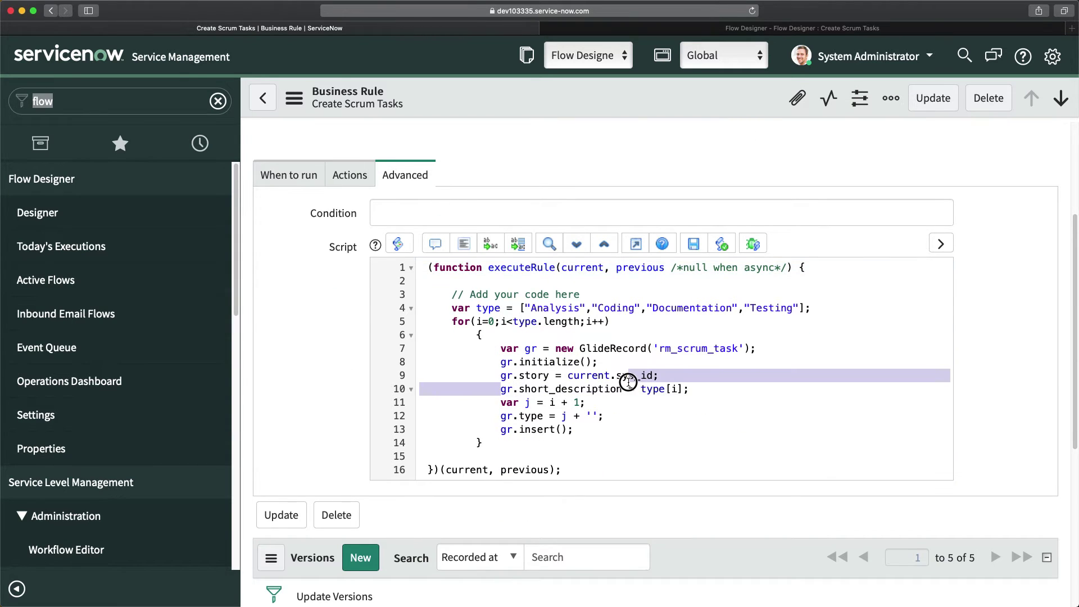
drag(501, 415, 555, 416)
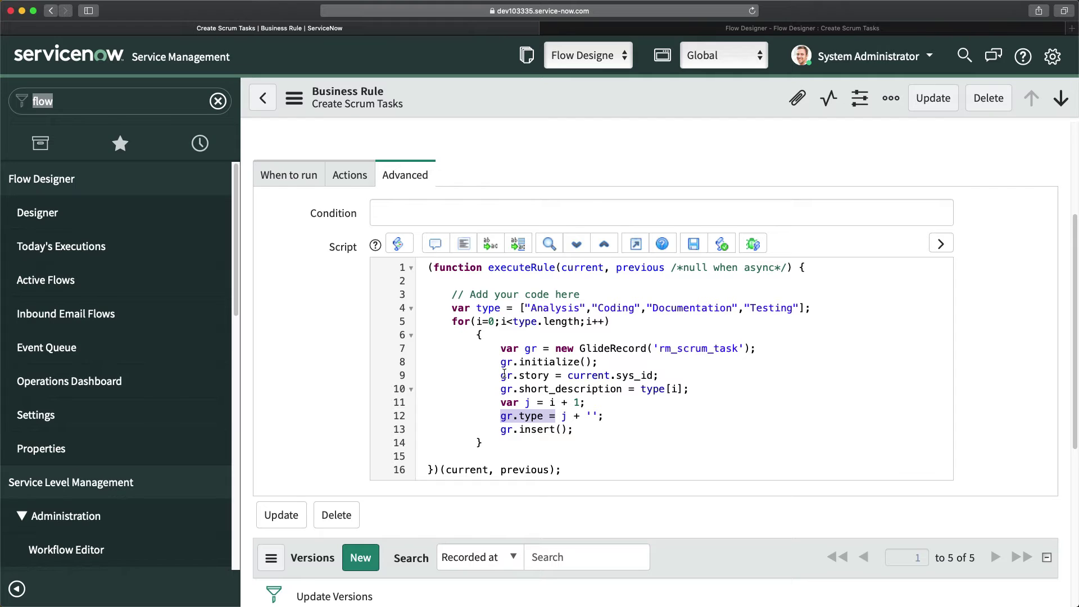
drag(504, 375, 553, 374)
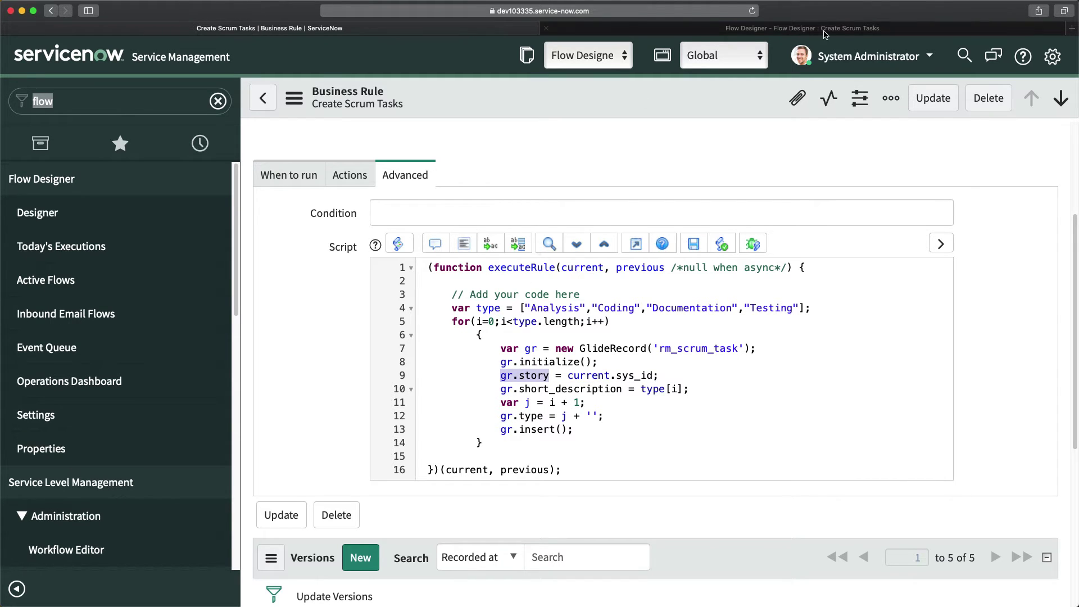
click(785, 28)
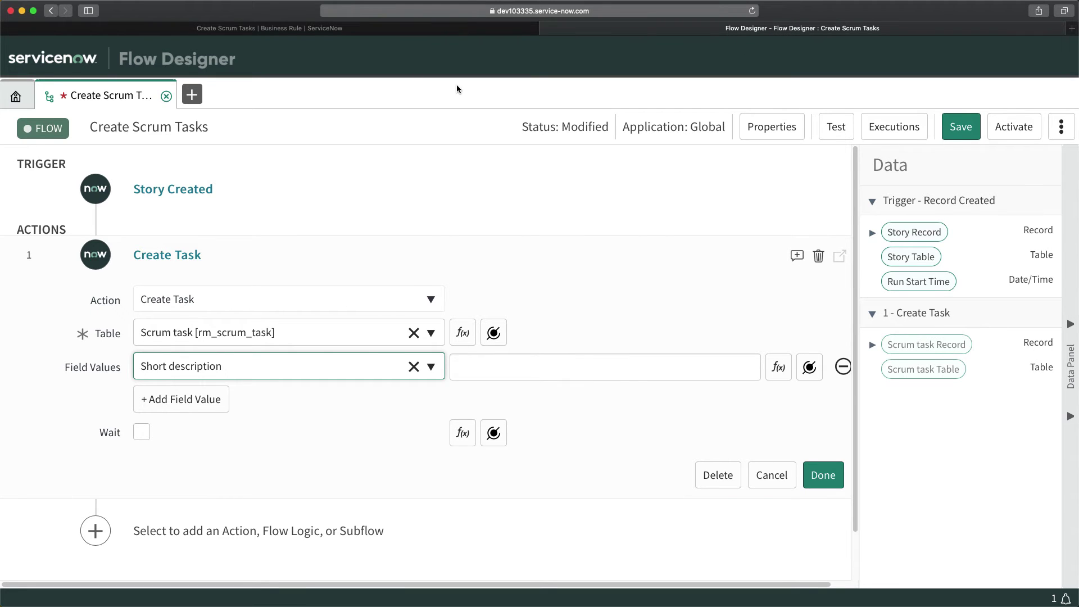
click(326, 27)
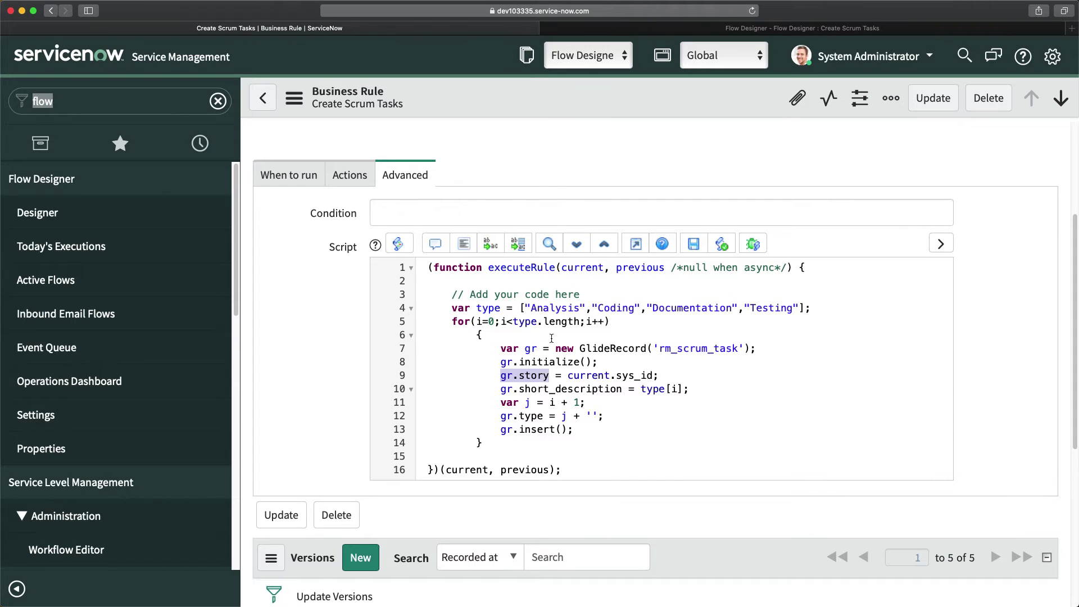
In the flow's Create Task action, set the Short description value to "Analysis"
click(823, 28)
click(685, 369)
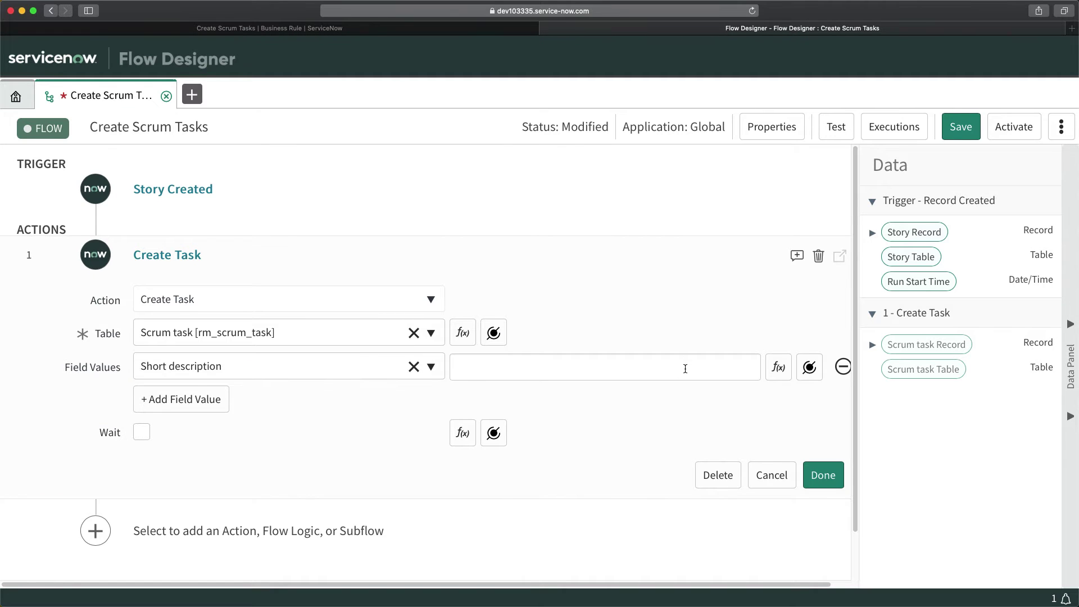
text(Analysis)
Add a Type field value to the Create Task action and set it to Analysis
click(224, 400)
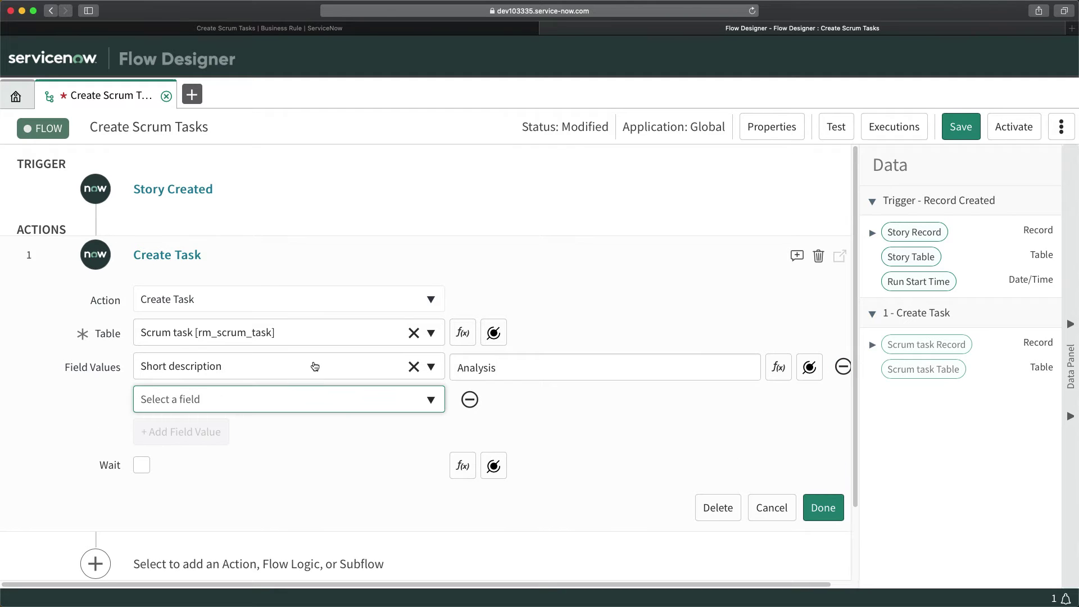
click(315, 399)
text(type)
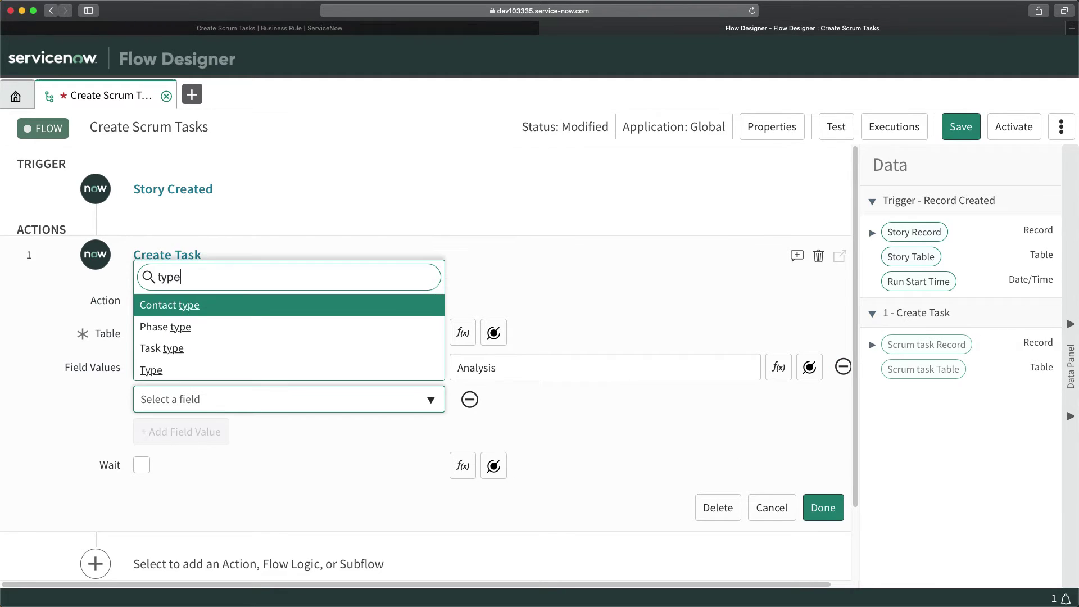
click(149, 370)
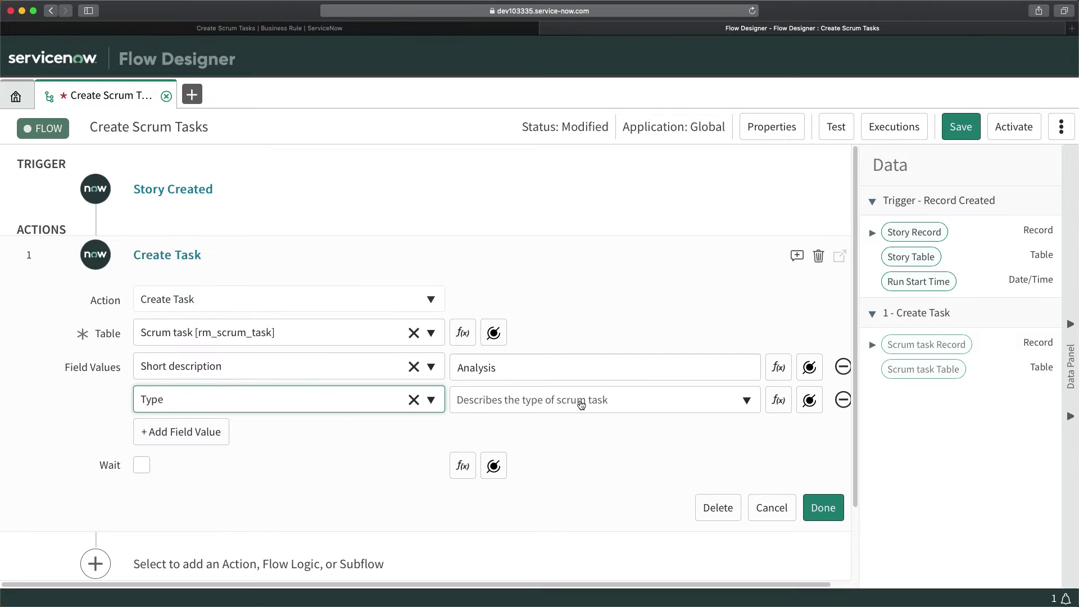
click(589, 399)
click(487, 447)
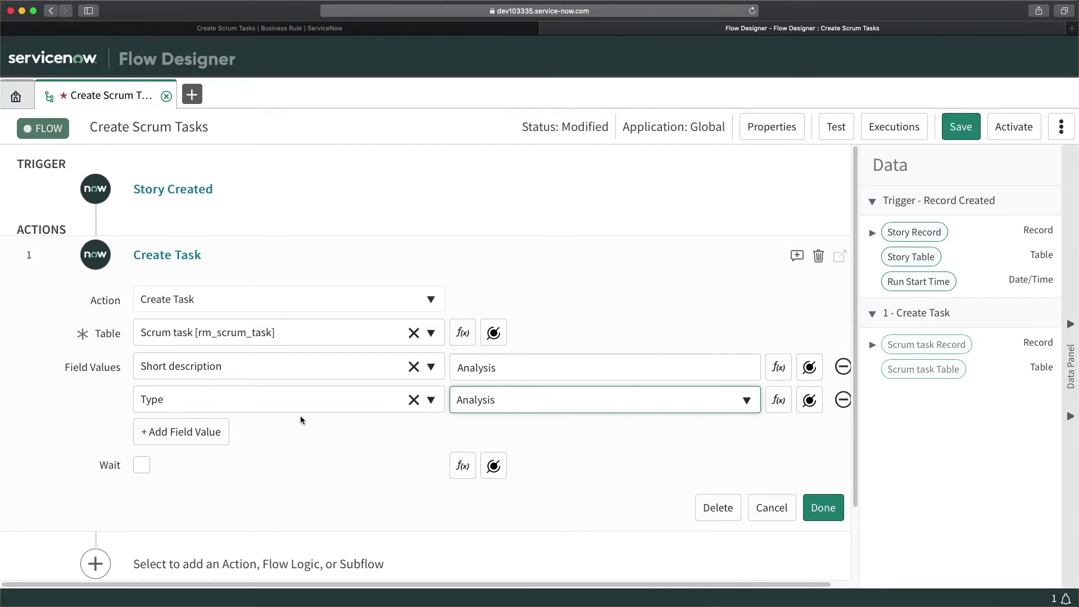
Add a Story field value mapped to the trigger's Story Record and finish the Create Task action
click(208, 432)
click(207, 430)
text(st)
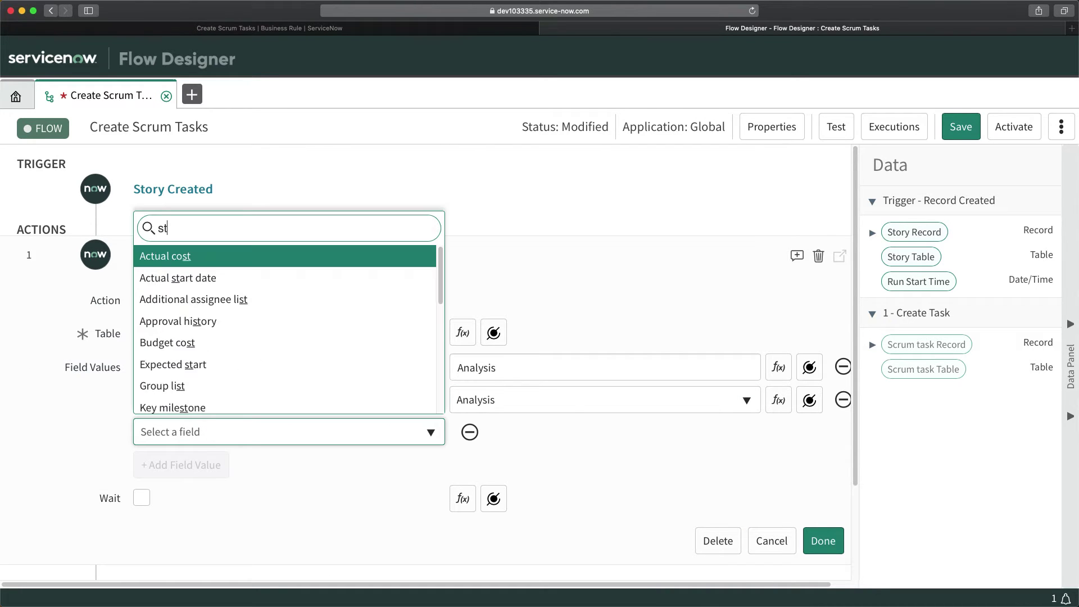
text(ory)
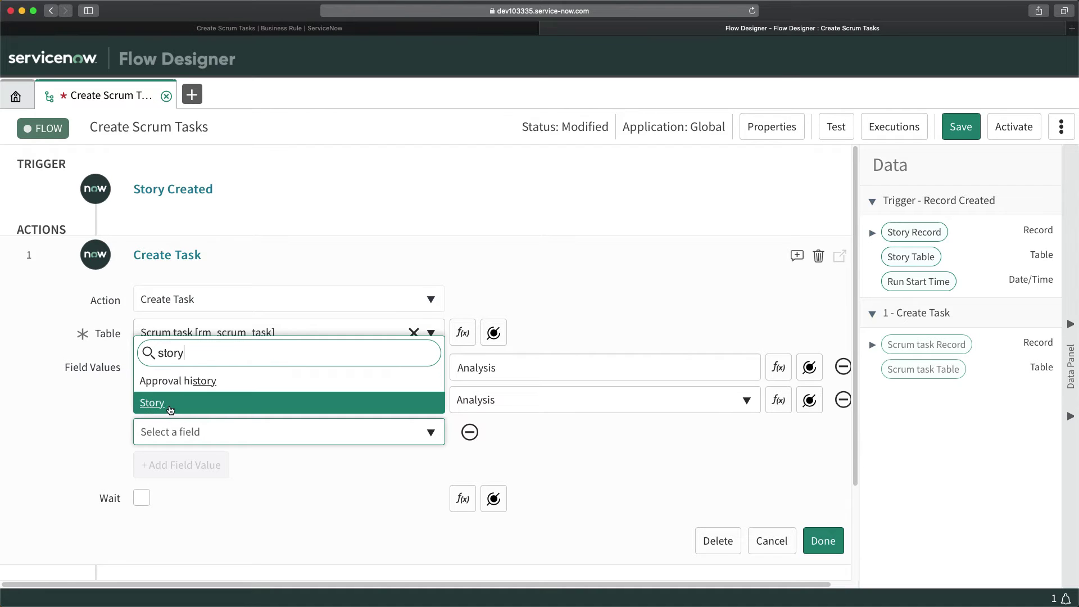
click(169, 403)
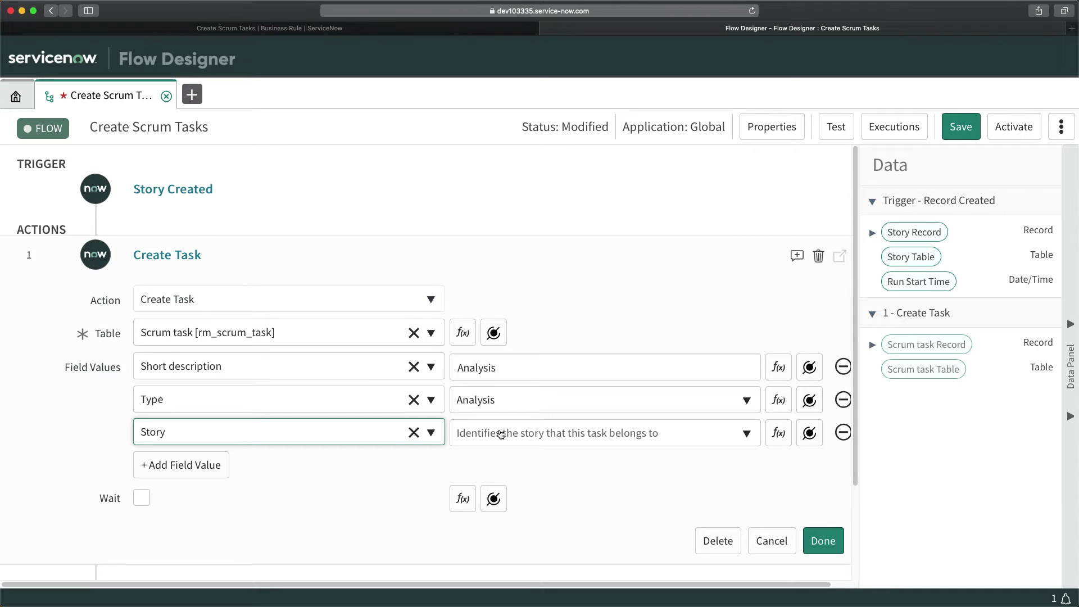
click(809, 433)
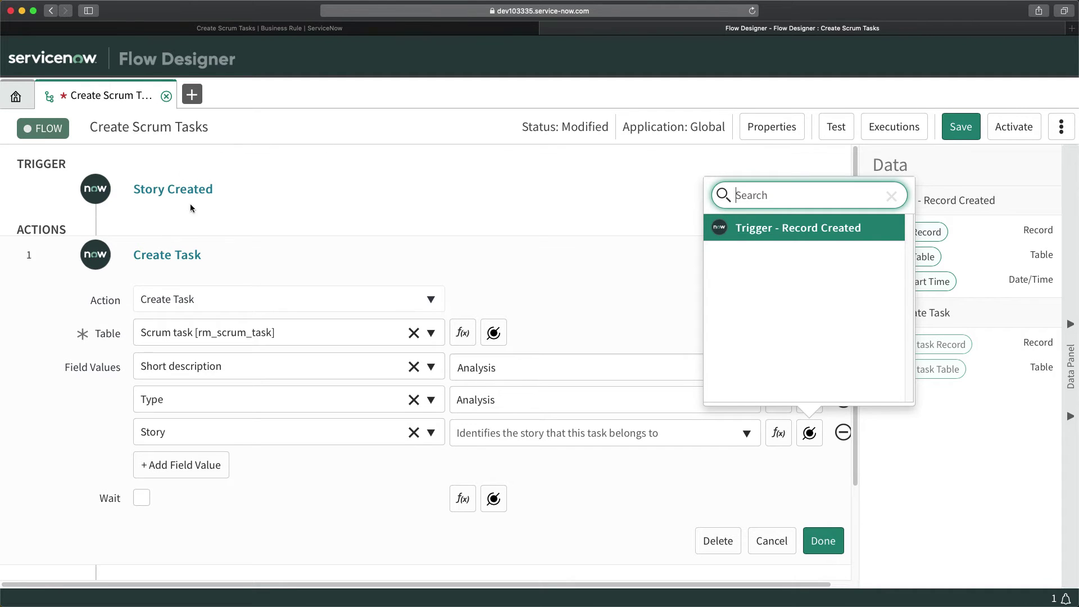
click(806, 234)
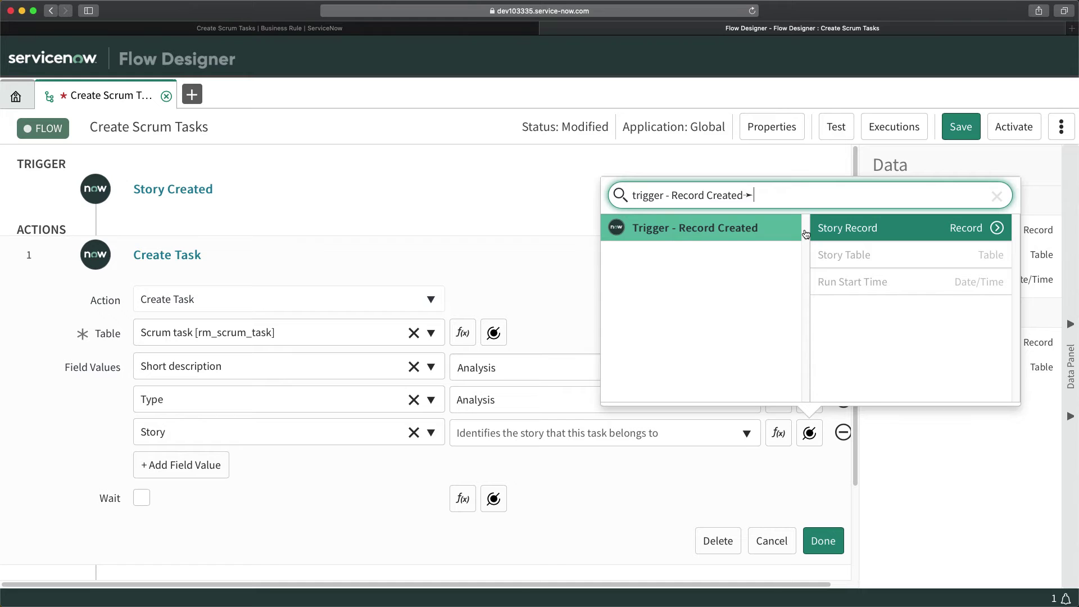
click(896, 230)
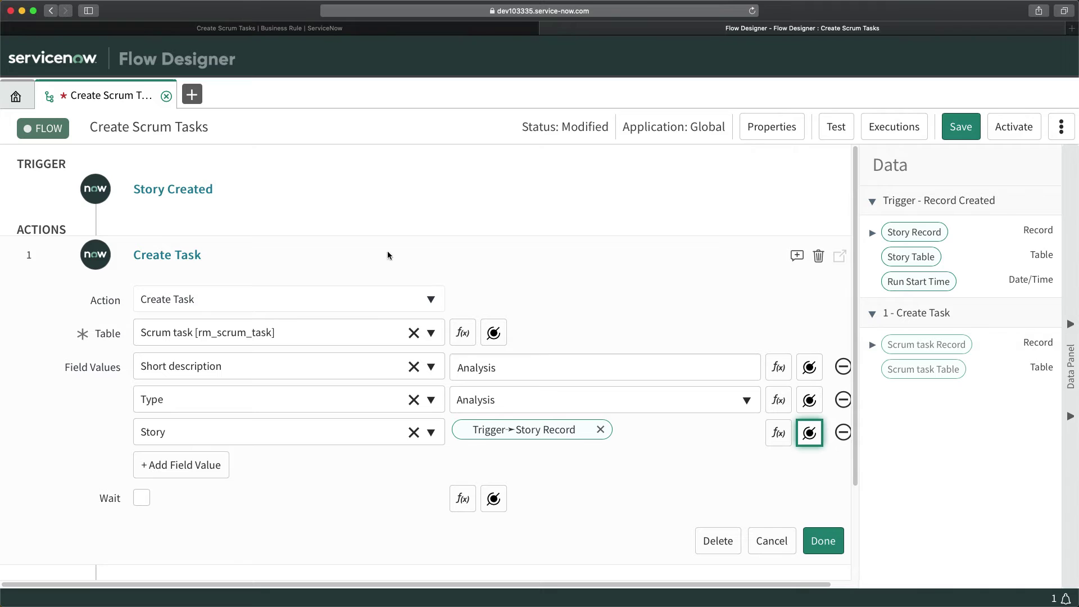
click(824, 541)
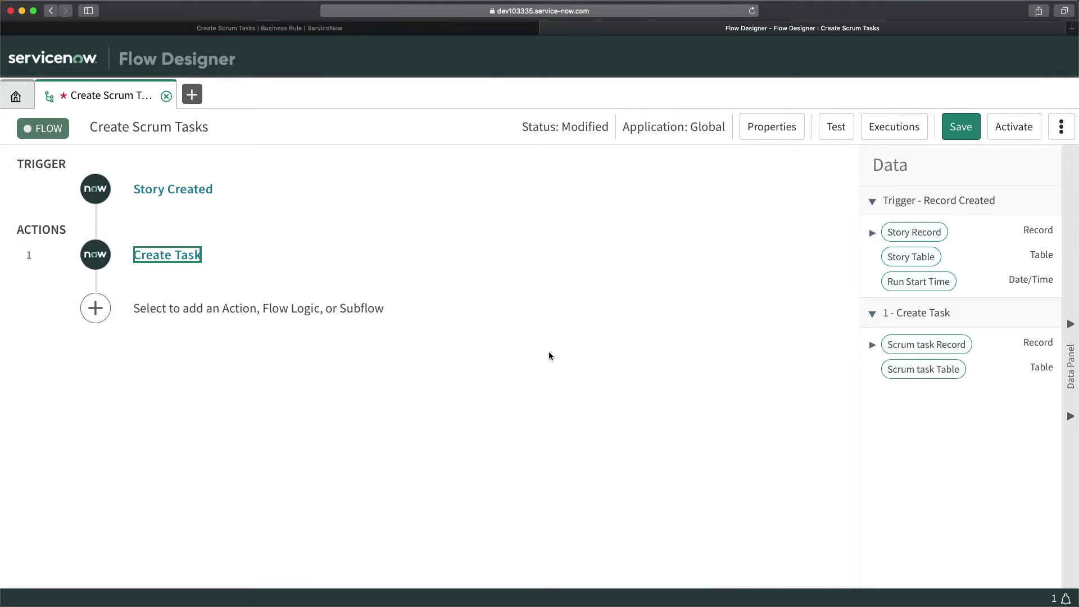
Annotate the Create Task action with the comment "Create Analysis Task"
click(168, 311)
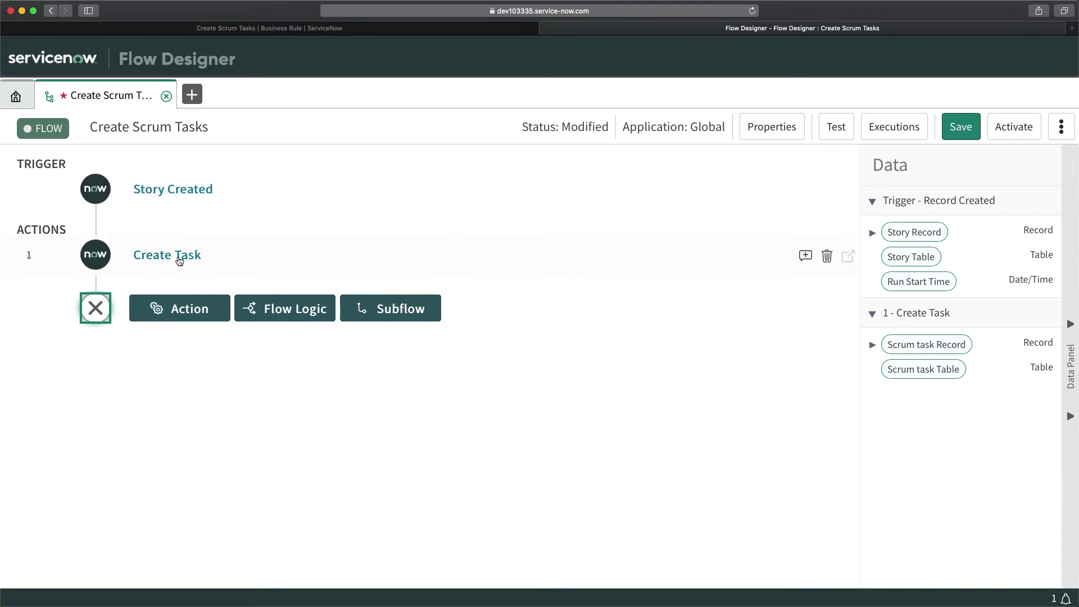
click(805, 257)
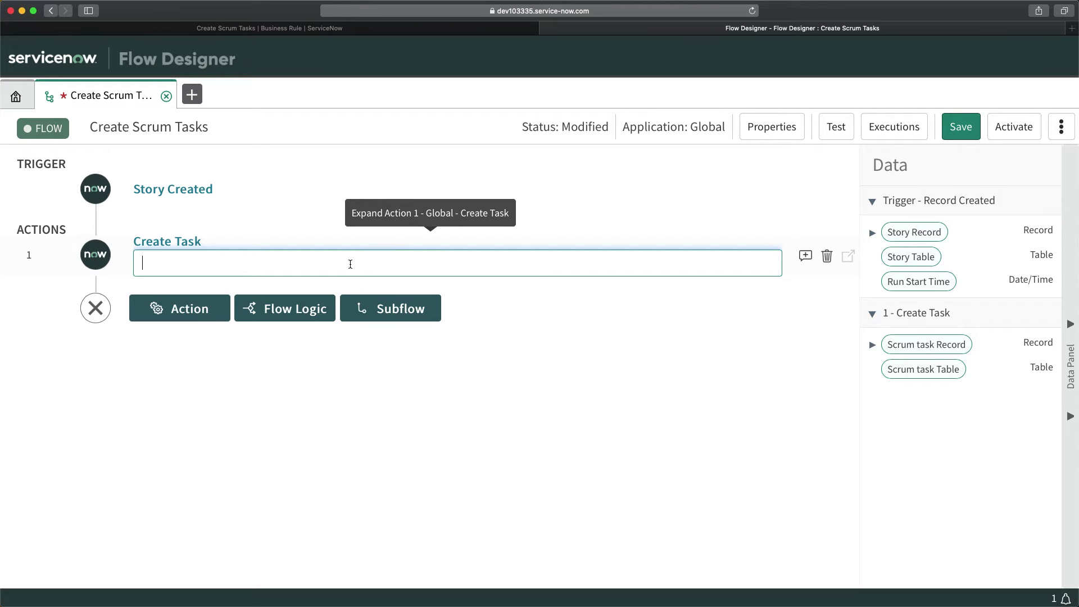
text(Create Analysis Task)
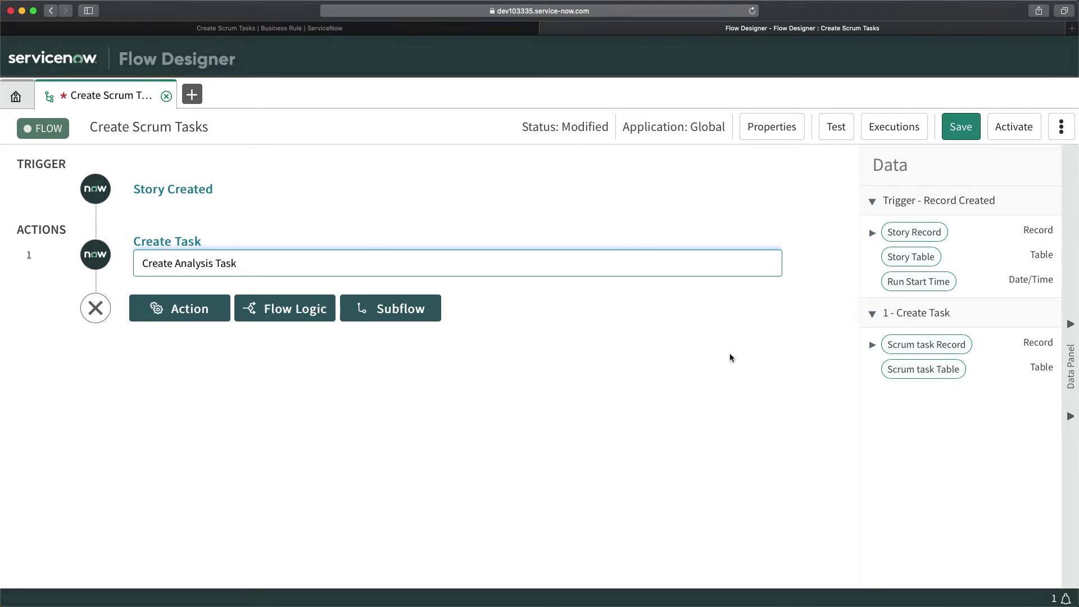
click(747, 341)
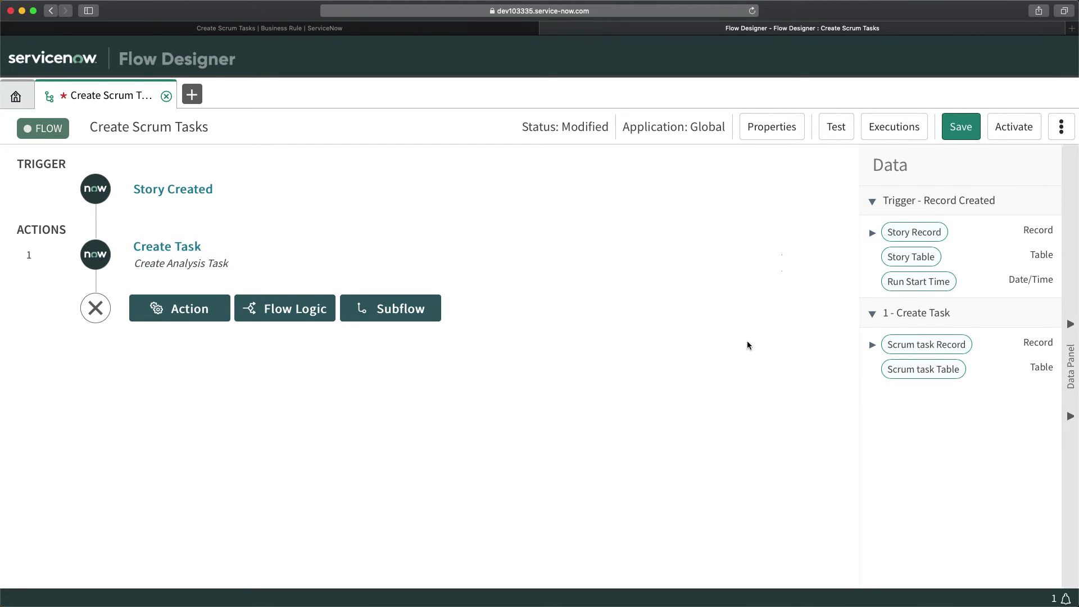
Add a Create Record action as step 2 on the Scrum task [rm_scrum_task] table
click(175, 308)
click(406, 458)
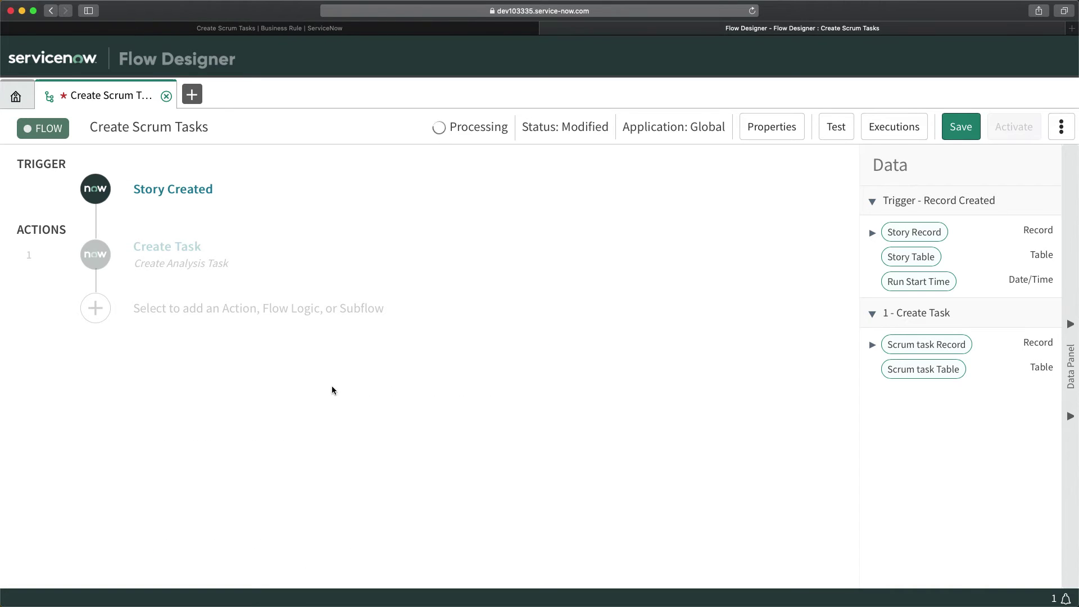
click(240, 389)
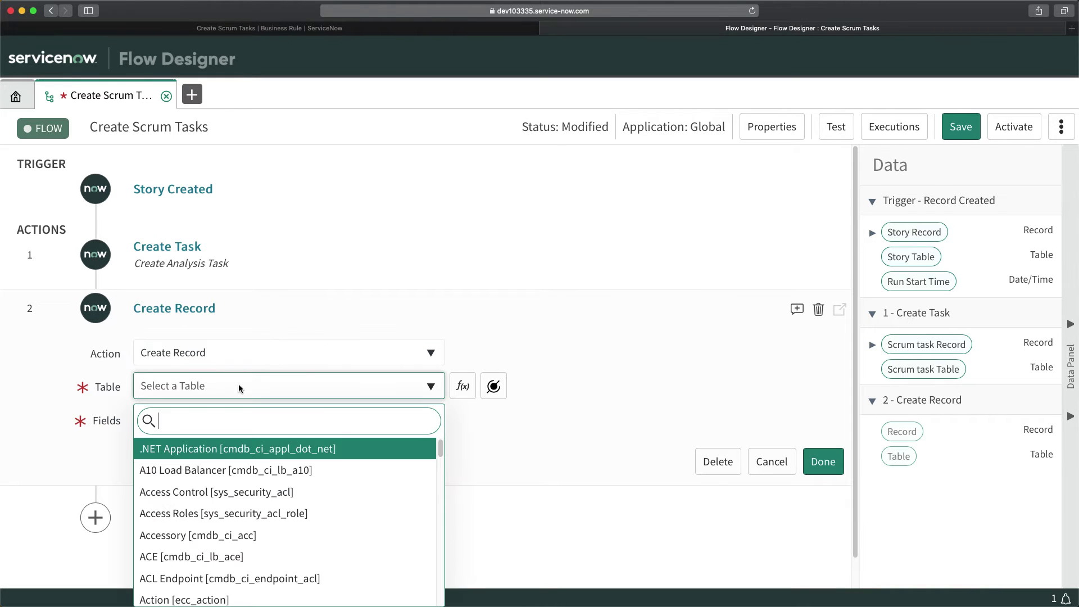
text(scrum)
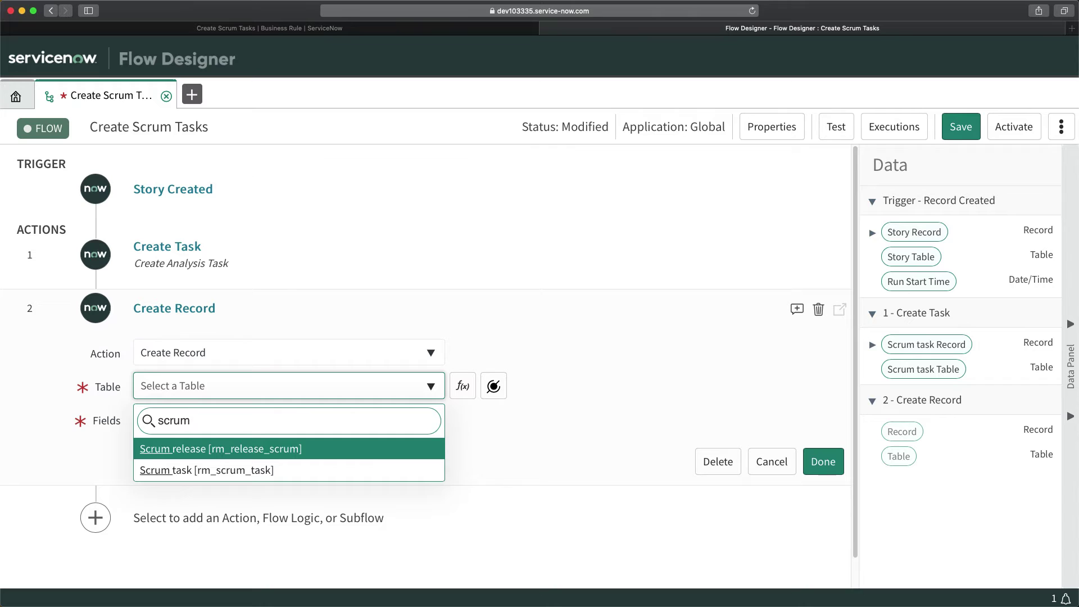
key(Down)
key(Return)
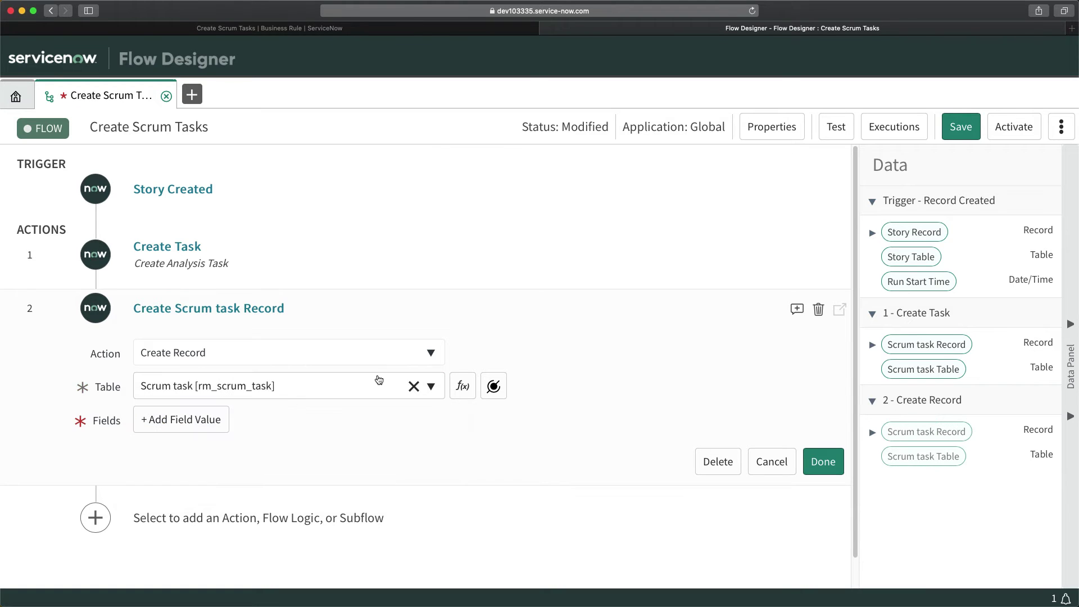
Add a Short description field value of "Coding" to the step 2 action, consulting the business rule for the text
click(181, 417)
click(357, 428)
text(short)
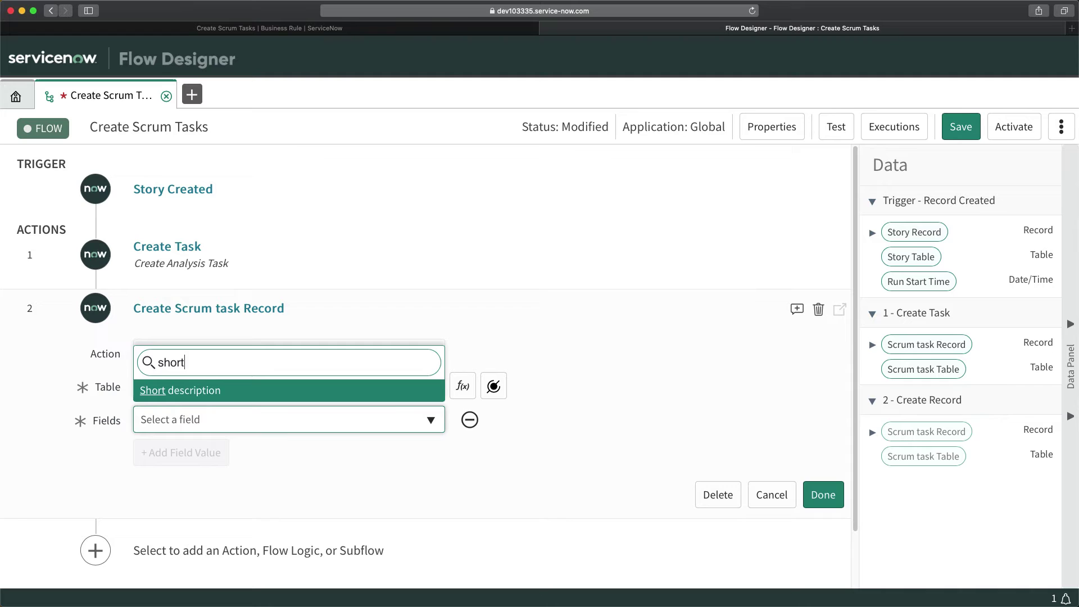
click(230, 392)
click(545, 424)
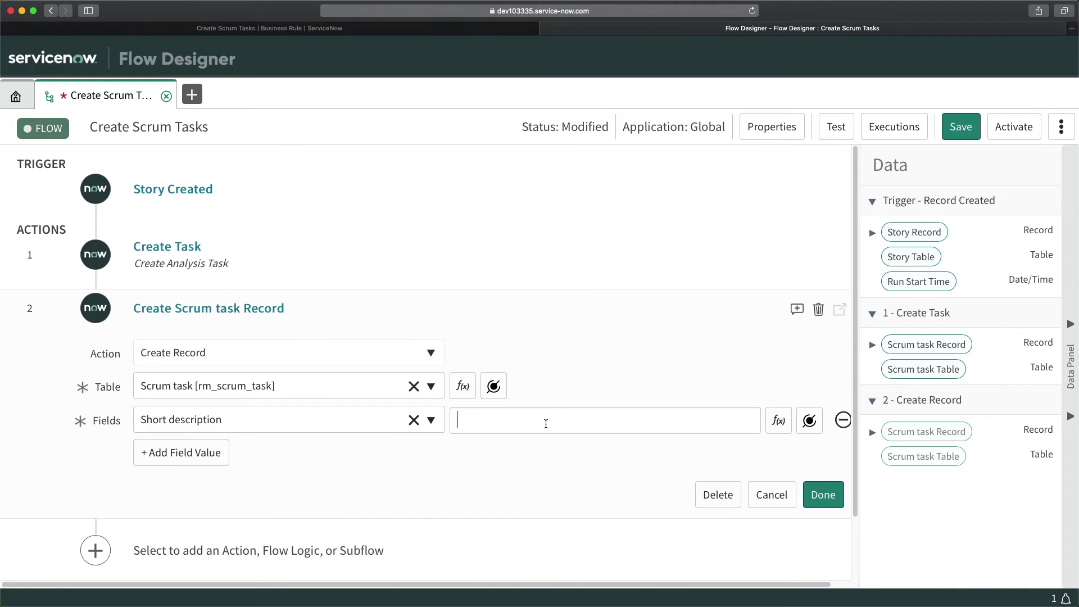
click(242, 29)
click(736, 28)
text(Coding)
Add a Type field value to the step 2 action and set it to Coding
click(184, 452)
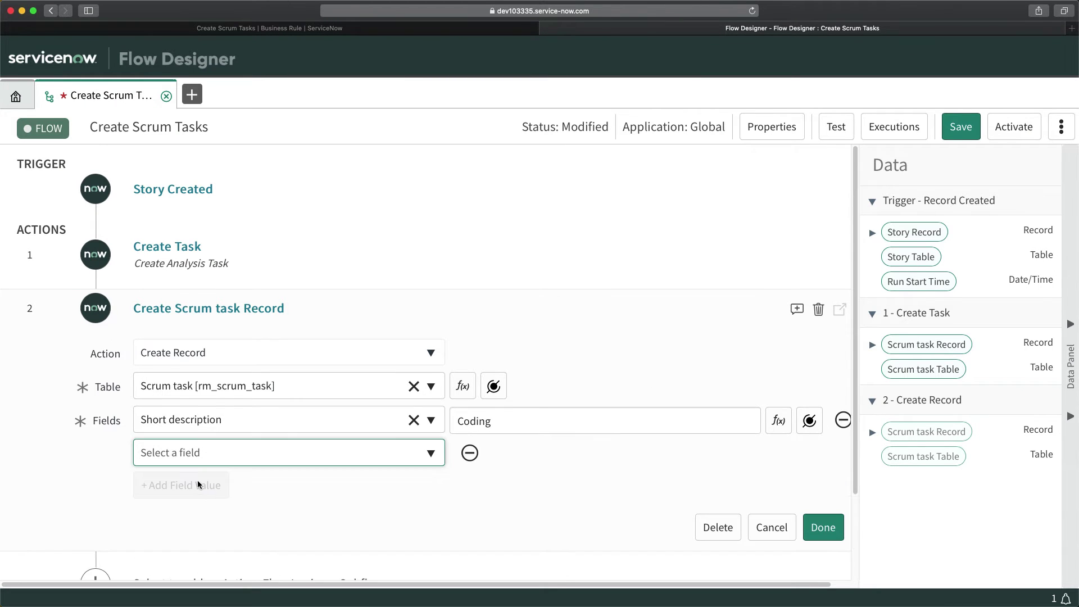
click(198, 454)
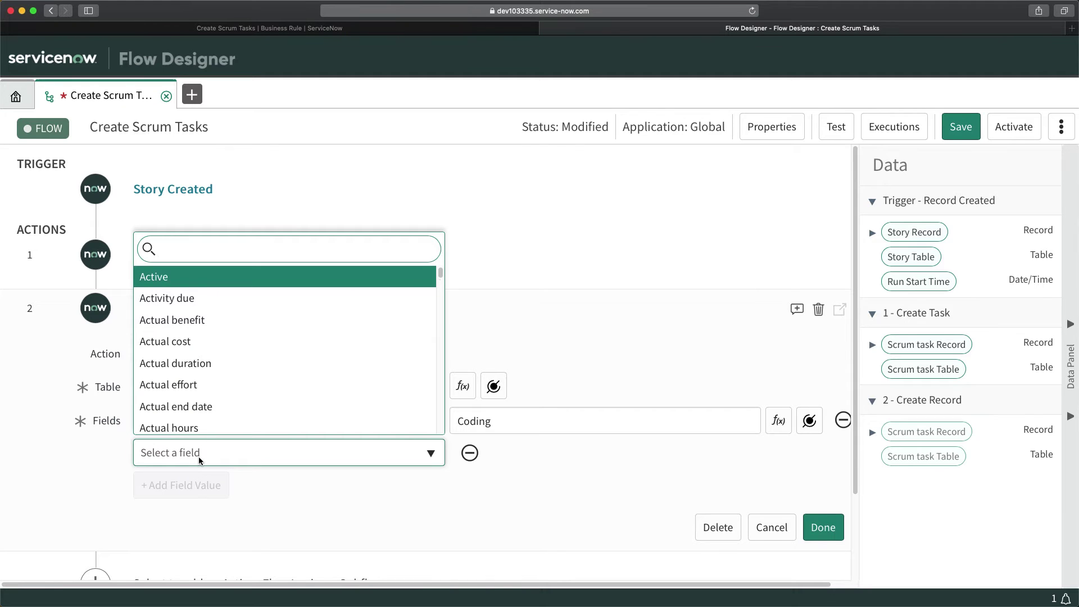
text(type)
click(159, 429)
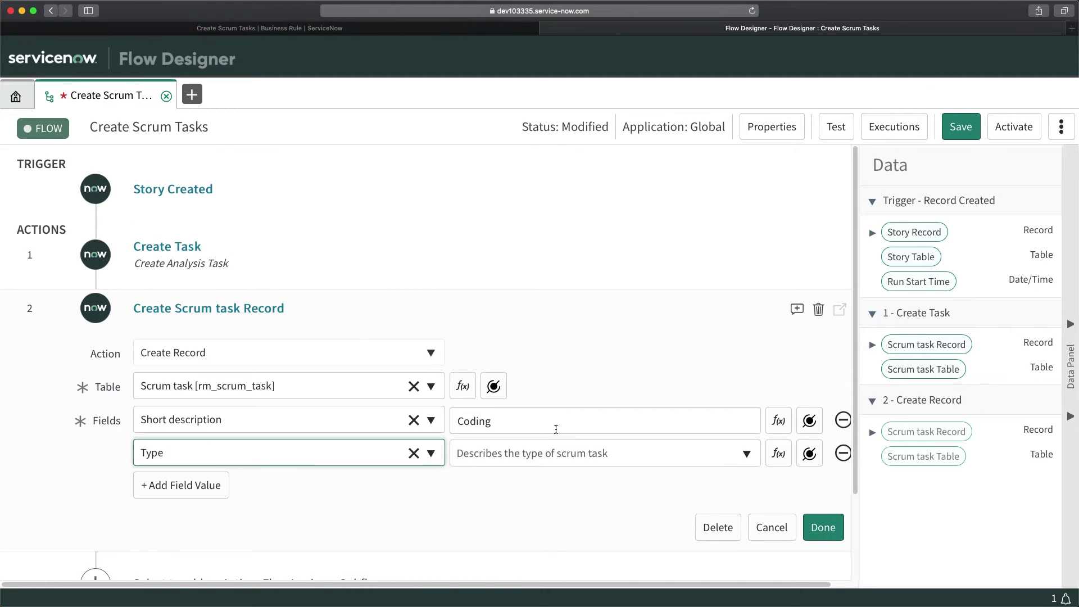
click(505, 457)
click(484, 519)
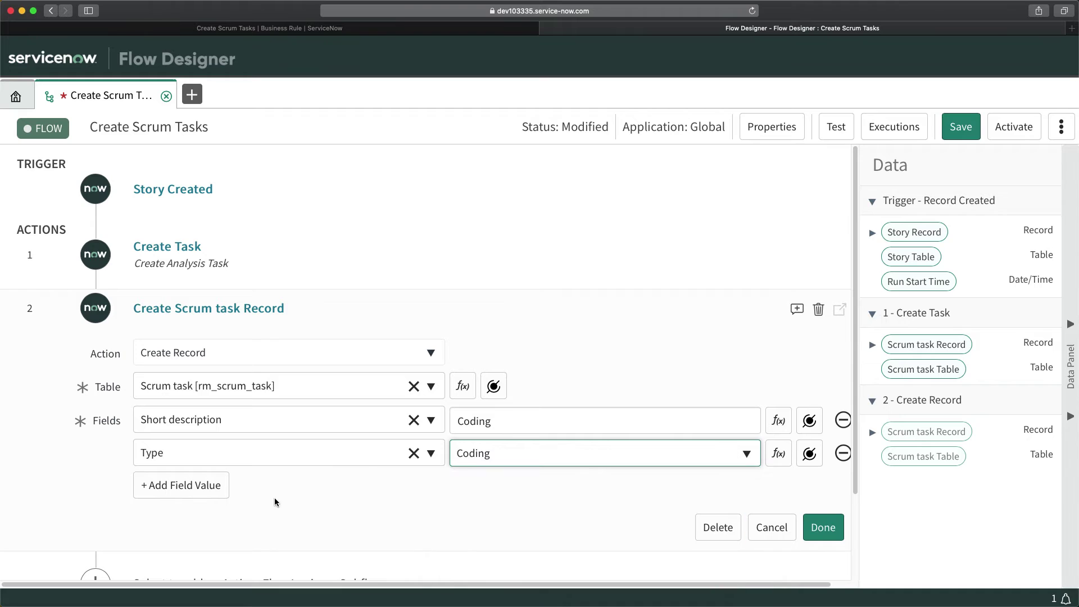
Add a Story field value mapped to the trigger's Story Record and finish the step 2 action
click(164, 487)
click(201, 488)
text(stor)
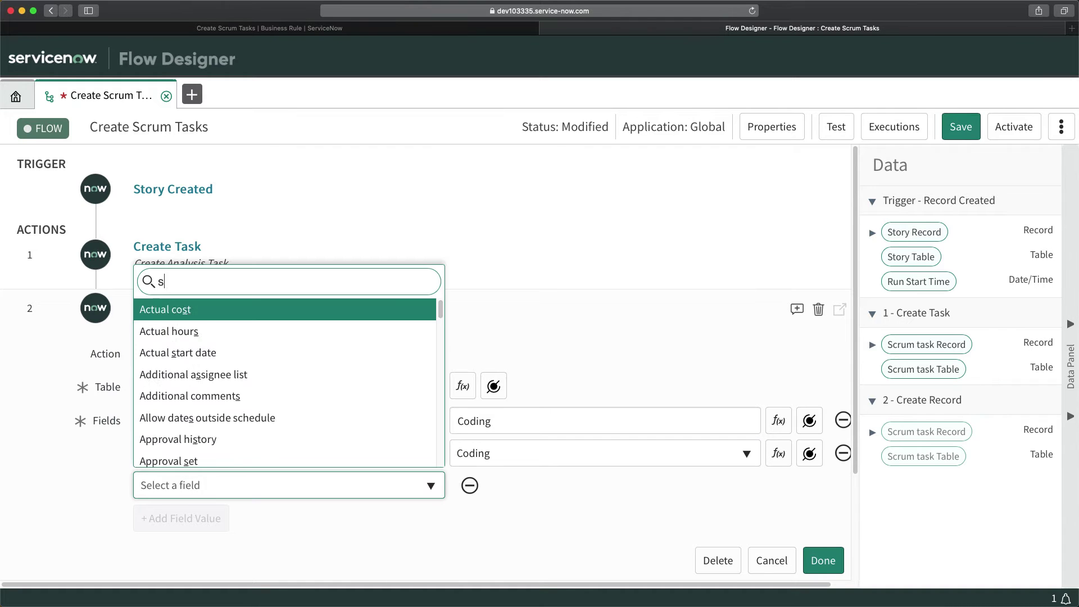
click(168, 457)
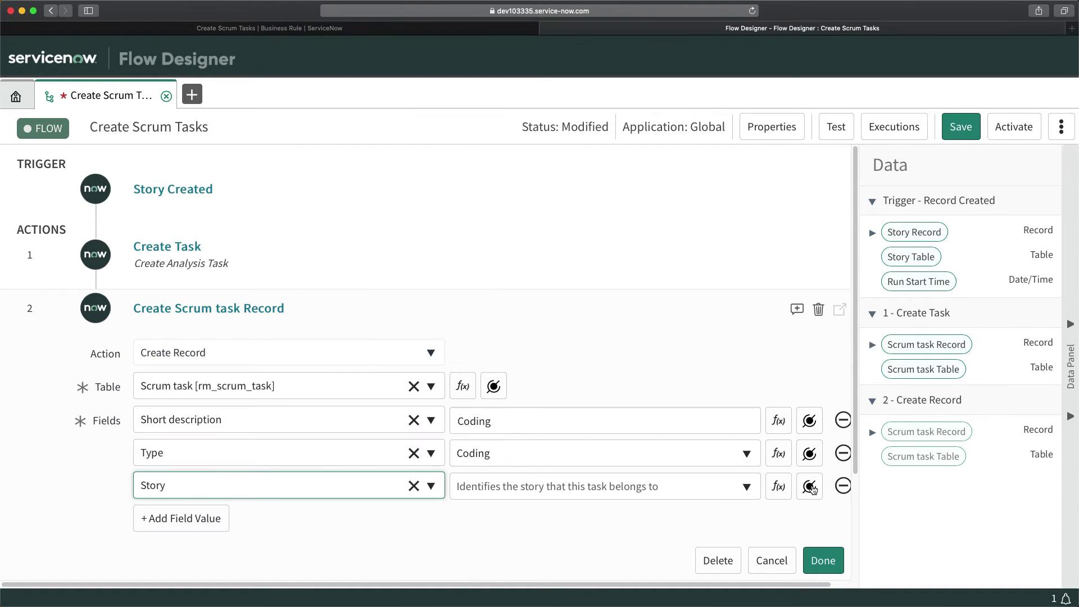
click(809, 486)
click(789, 280)
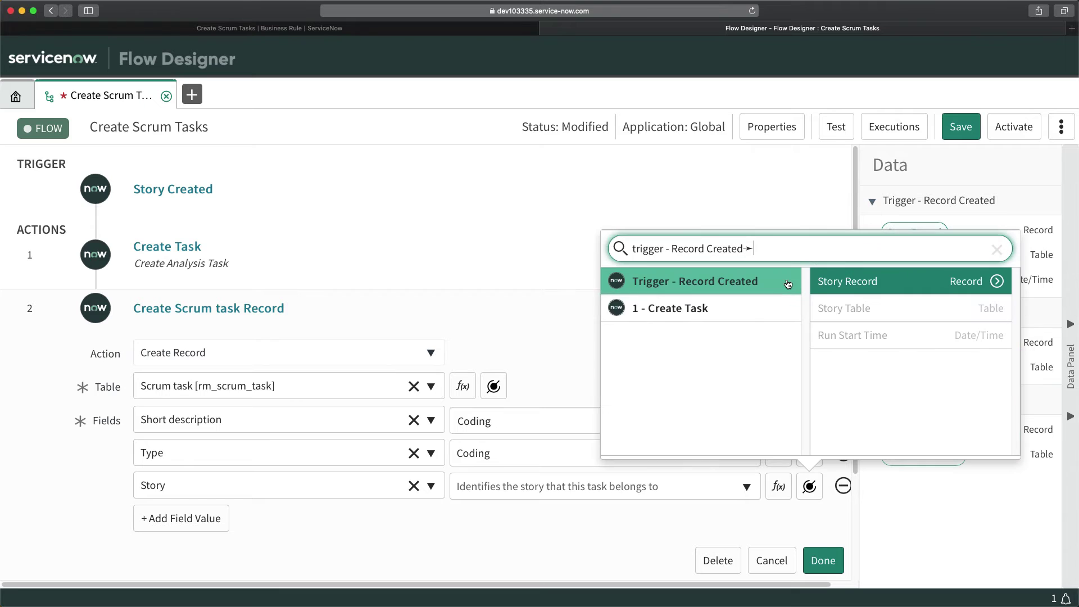
click(850, 281)
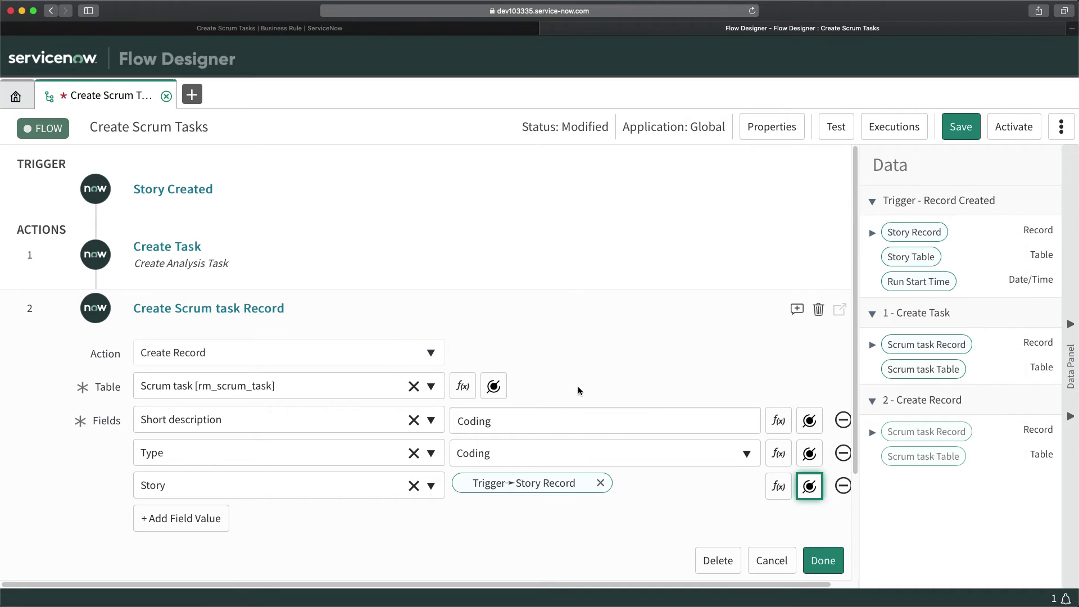
click(822, 561)
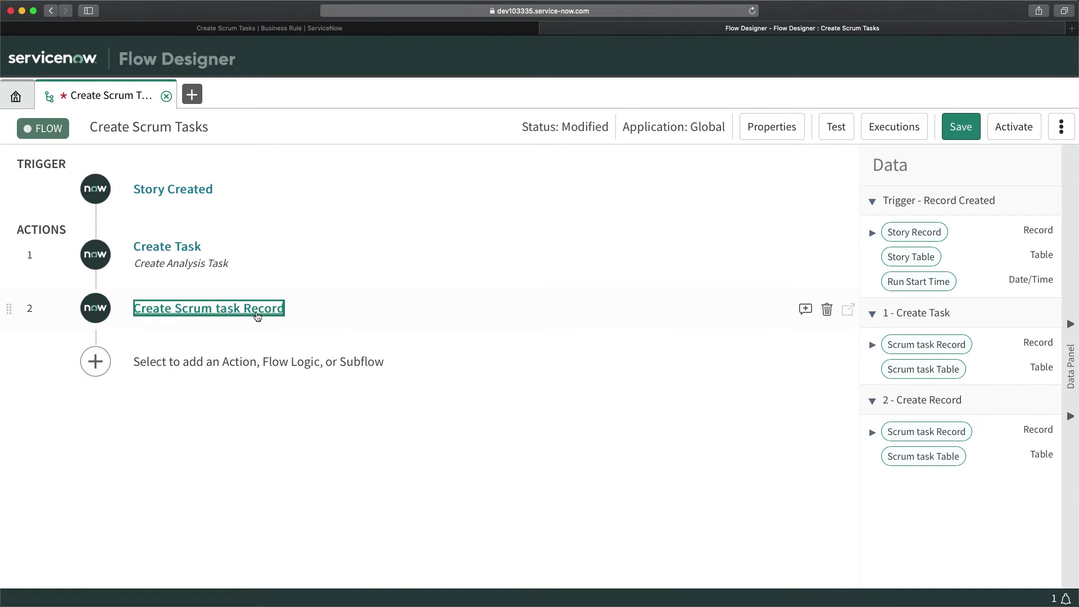
Annotate the Create Scrum task Record action with the comment "Create Coding Task"
click(805, 310)
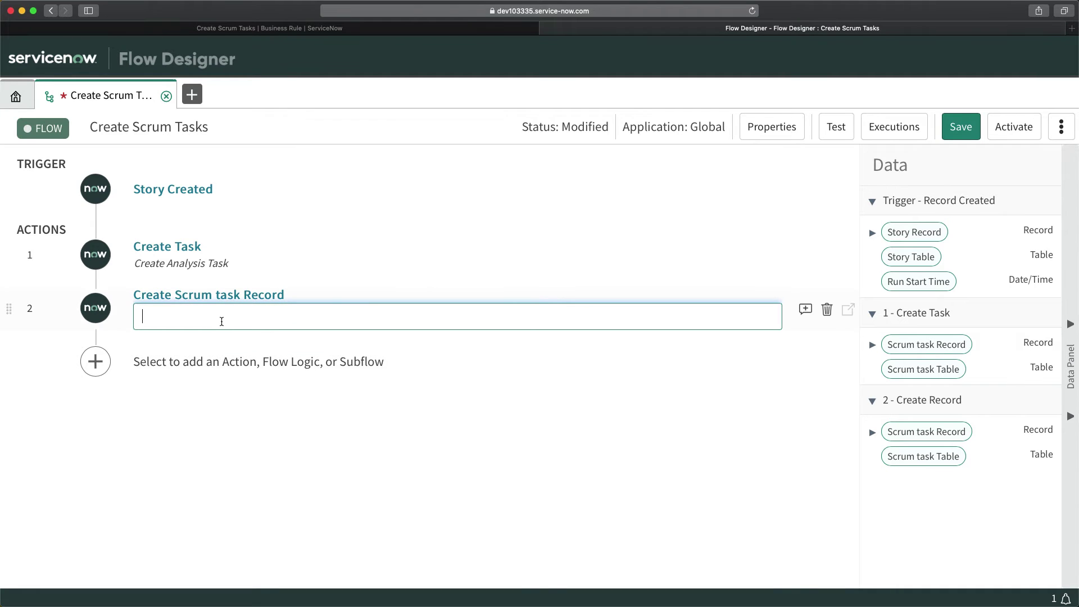
text(Create Co)
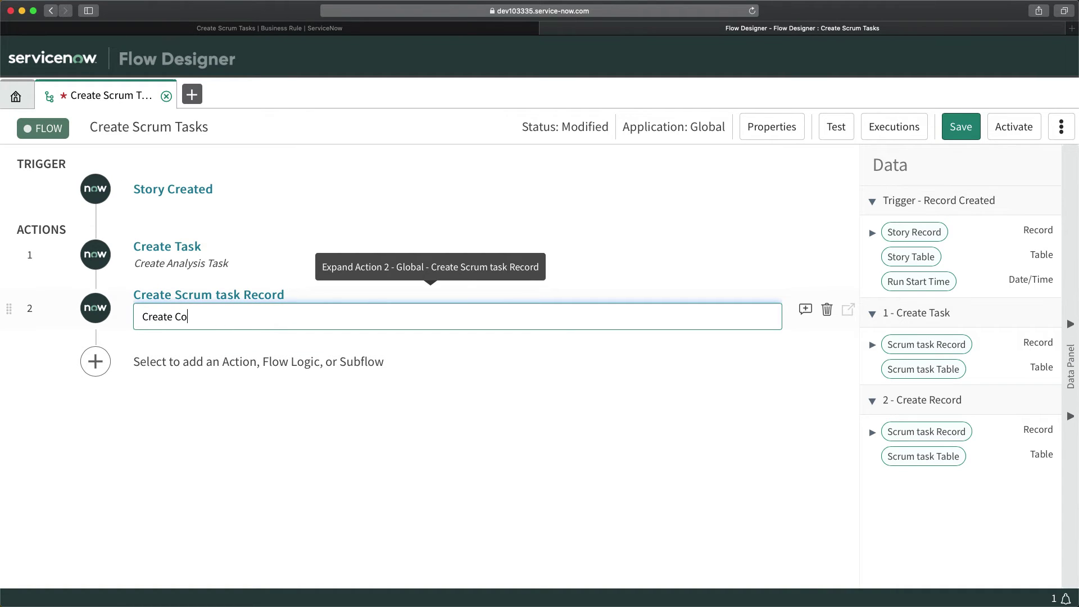
text(ding Task)
click(302, 332)
Add a Create Record action as step 3 of the flow, using the Scrum task [rm_scrum_task] table
click(172, 374)
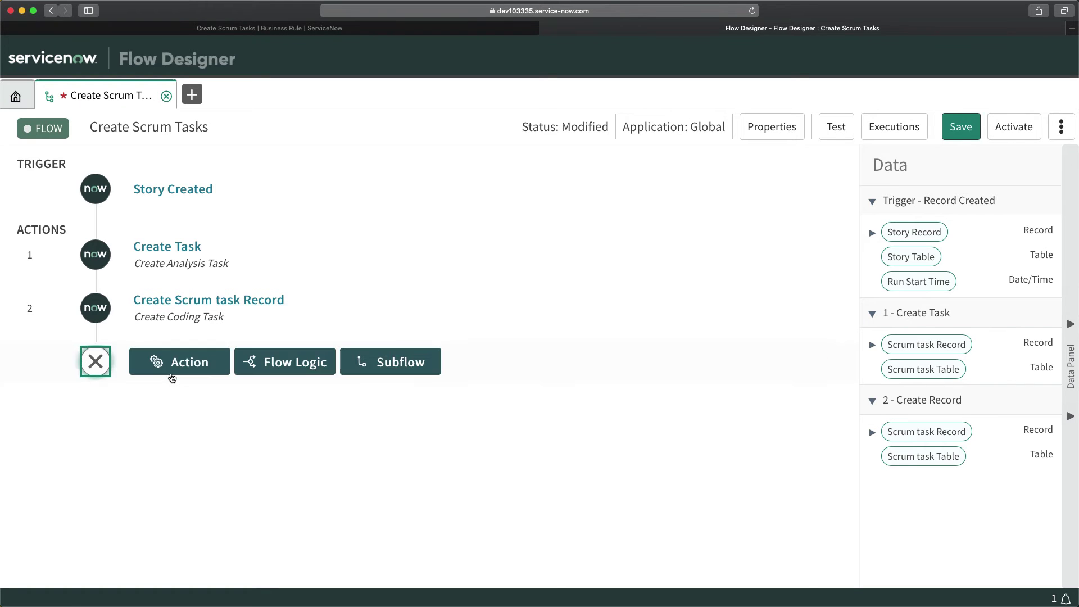
click(173, 370)
click(416, 511)
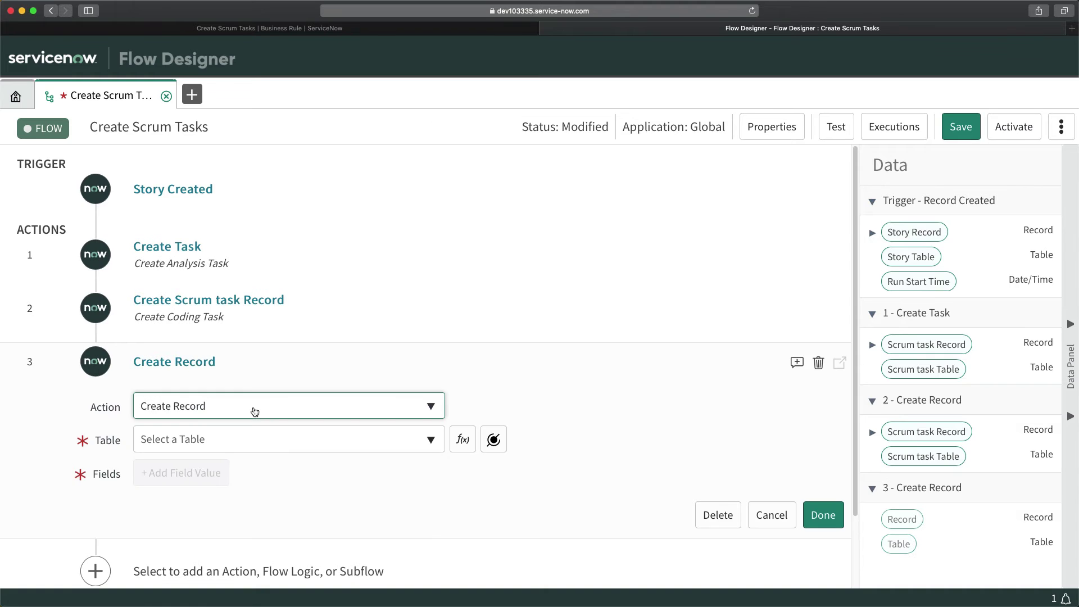
scroll(254, 412, down, 3)
click(227, 355)
text(scrum re)
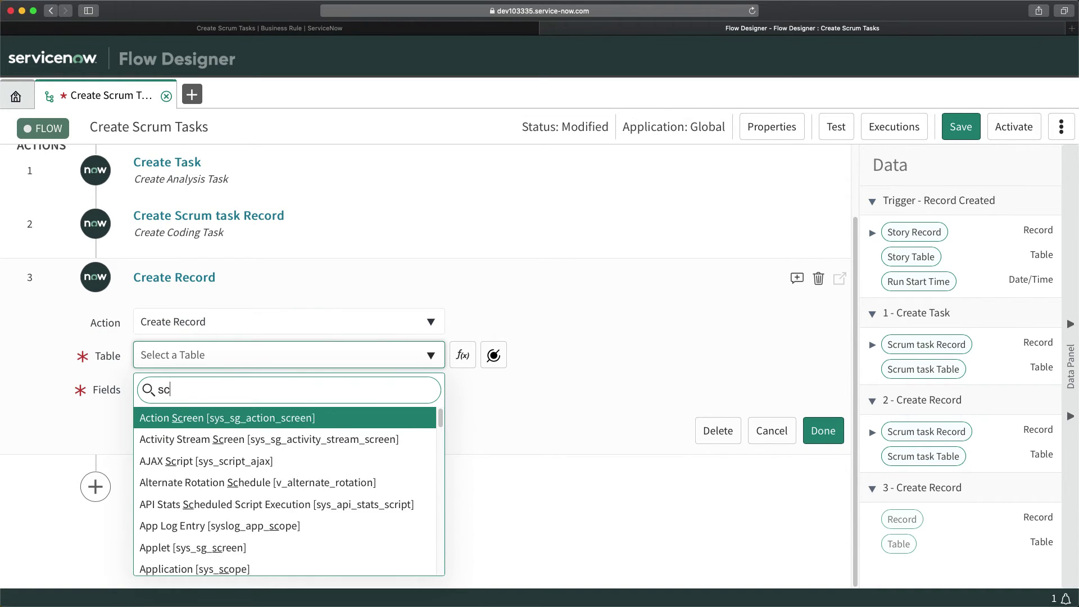
key(BackSpace)
key(BackSpace)
text(t)
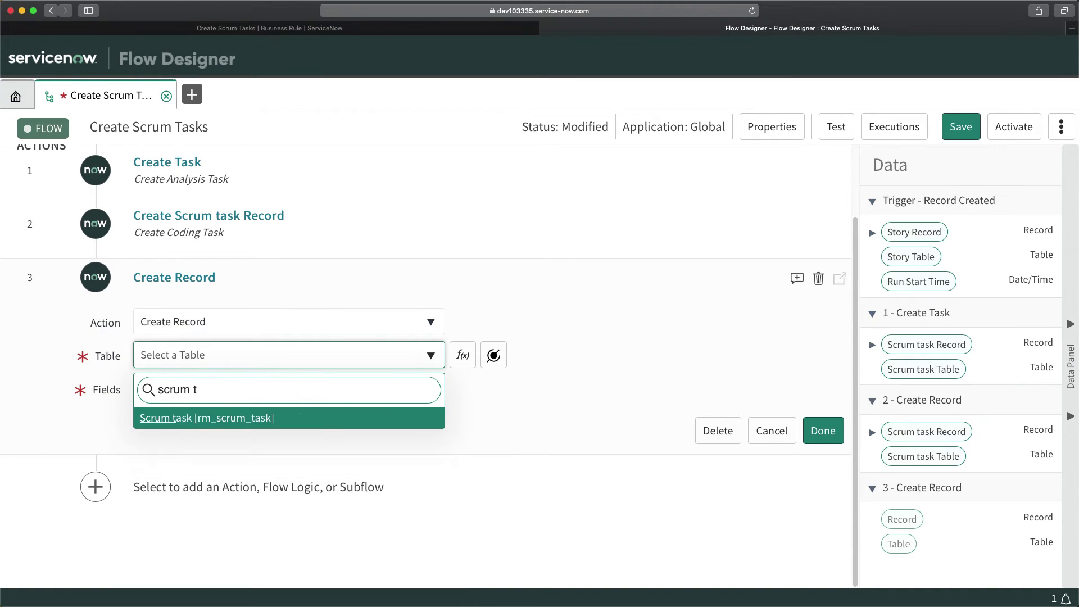
key(Return)
Add a Short description field value of "Documentation" to the step 3 action, consulting the business rule script for the text
click(179, 388)
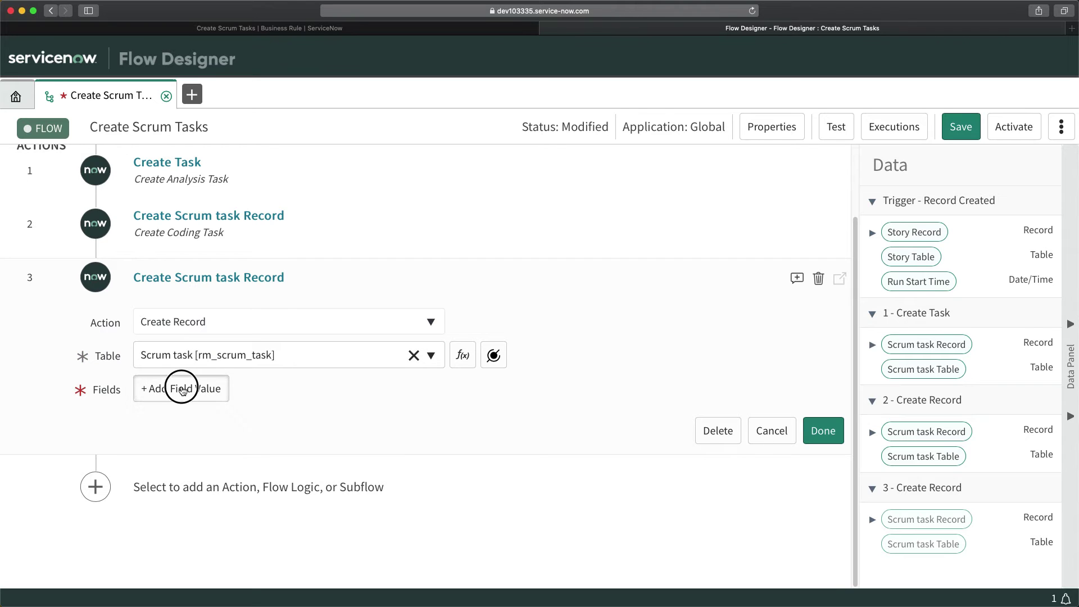
click(178, 388)
text(short)
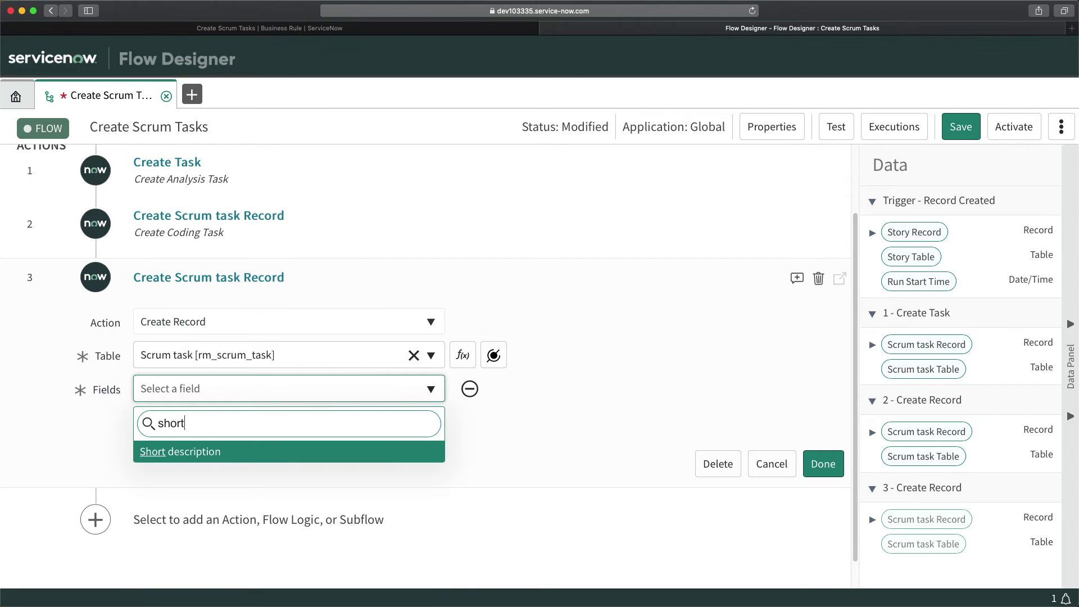
click(205, 450)
click(626, 388)
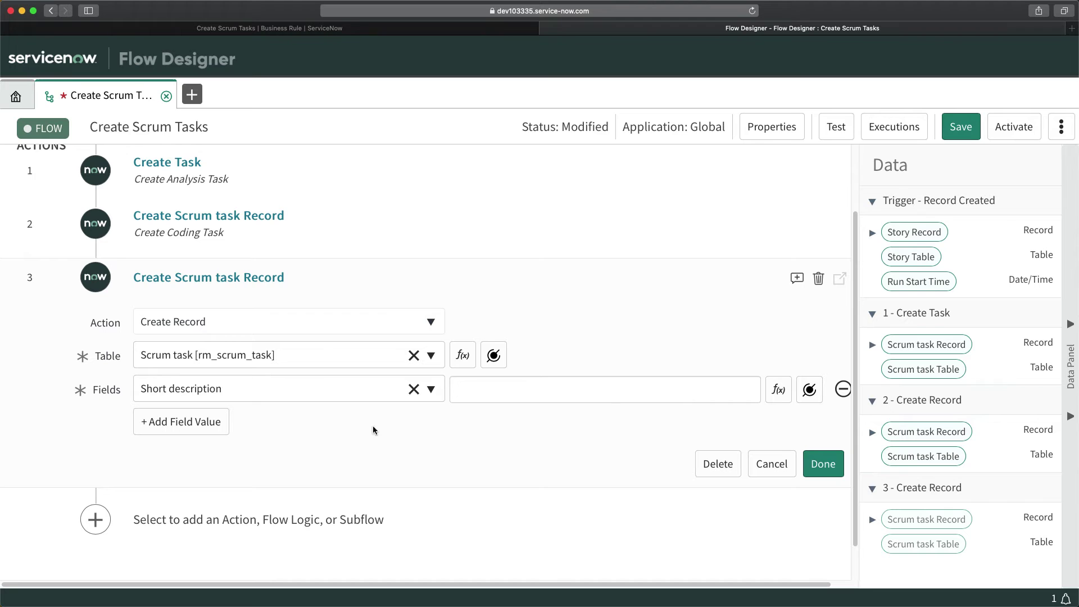
click(301, 28)
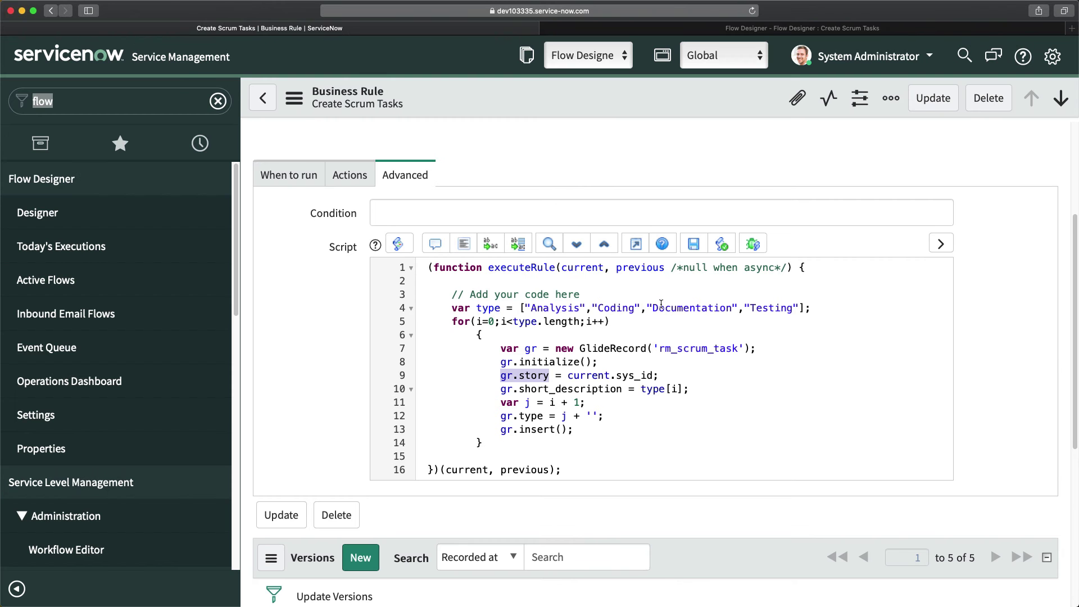
click(774, 30)
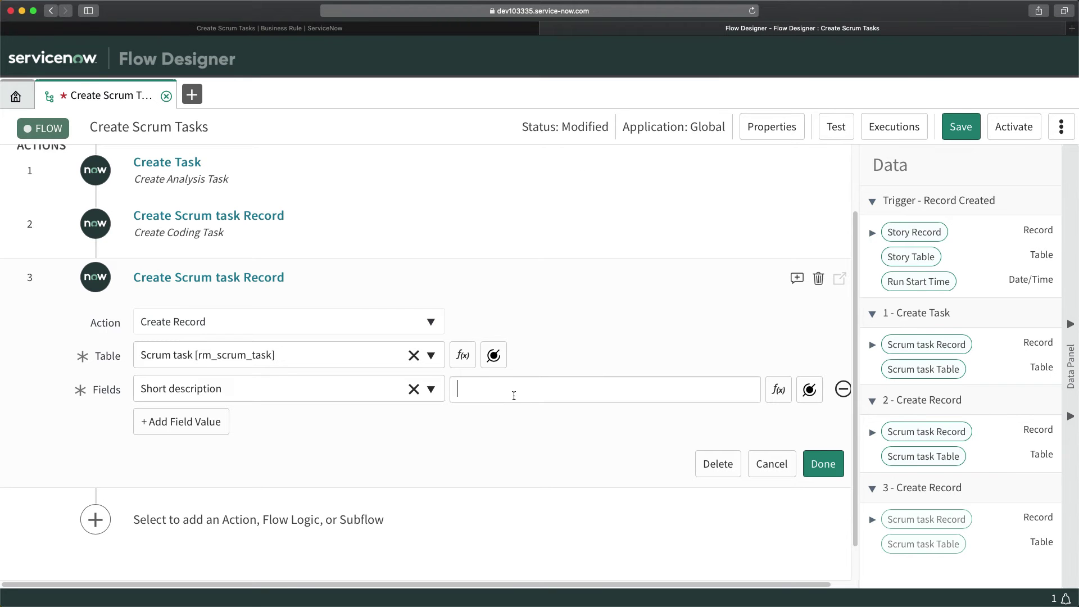
text(Documentation)
Add a Type field value to the step 3 action and set it to Documentation
click(154, 422)
click(203, 433)
text(t)
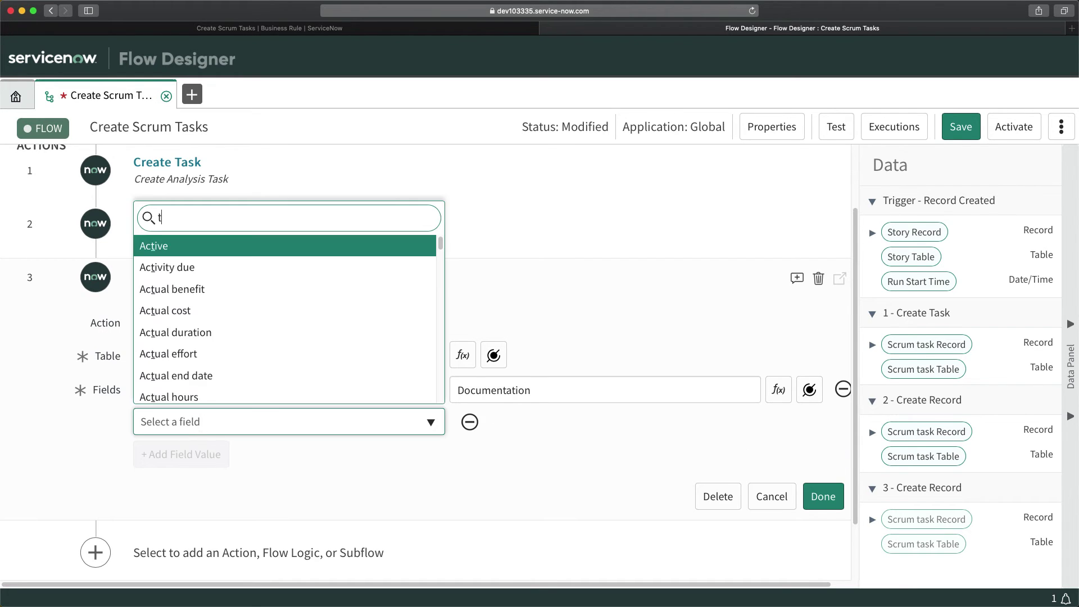
text(ype)
click(151, 393)
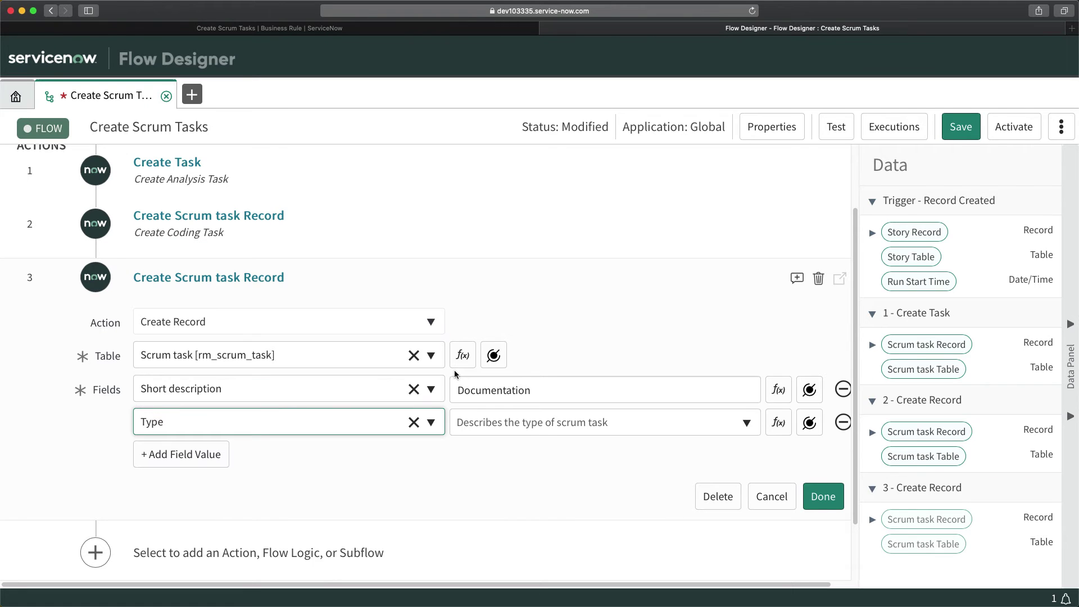
click(537, 427)
click(485, 512)
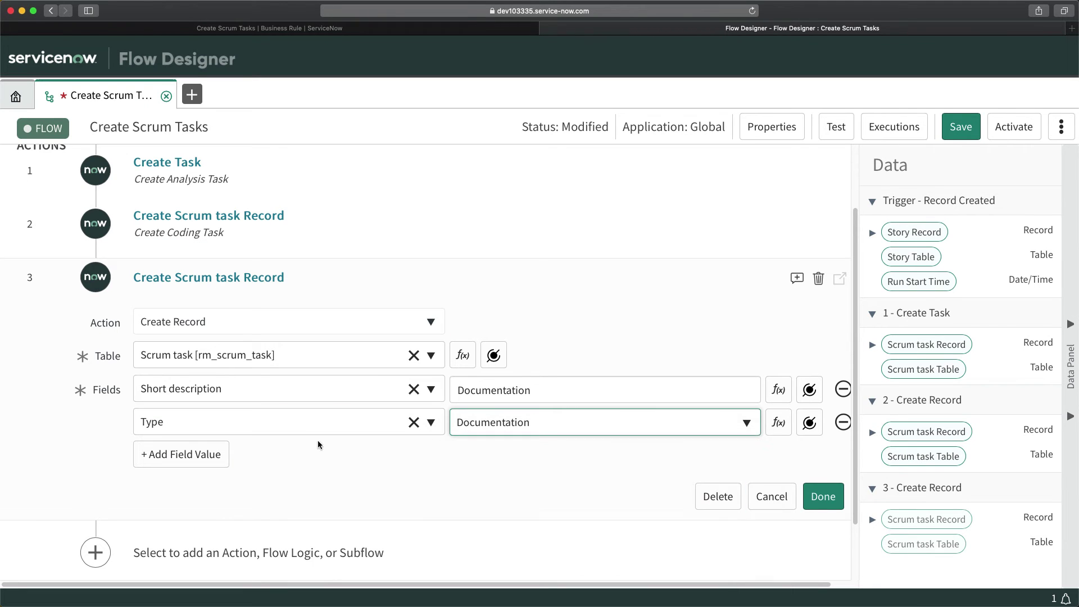
Add a Story field value mapped to the trigger's Story Record and finish the step 3 action
click(216, 454)
click(216, 454)
text(st)
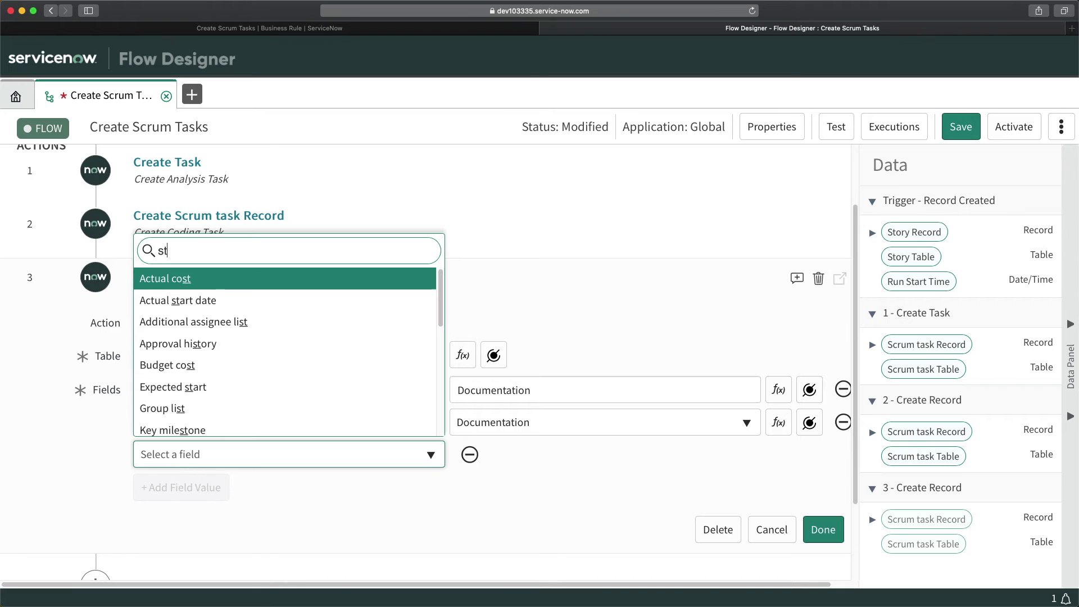
text(or)
click(155, 431)
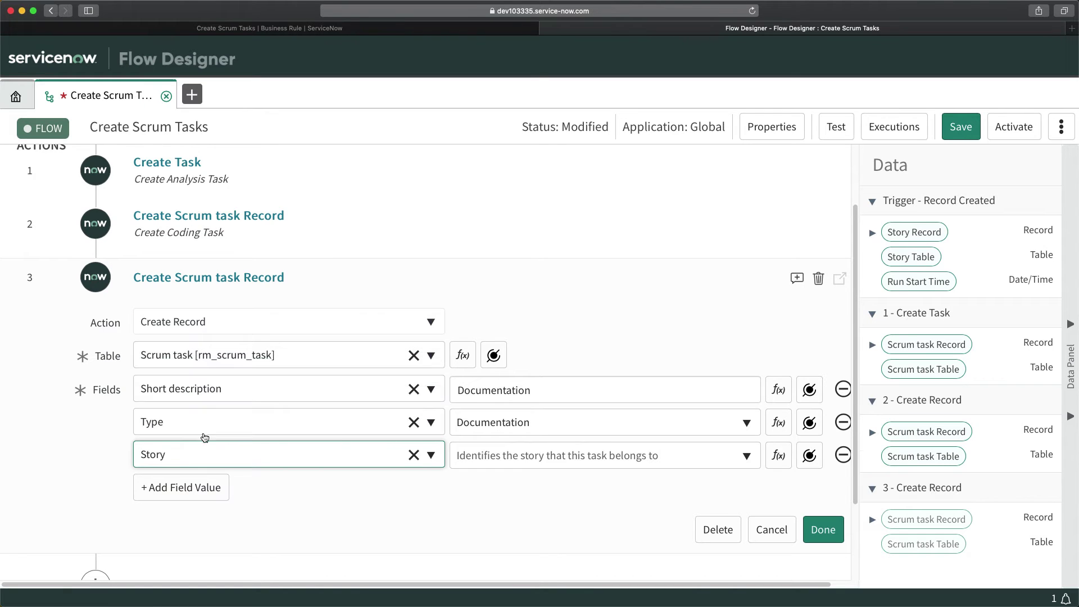
click(545, 456)
click(813, 457)
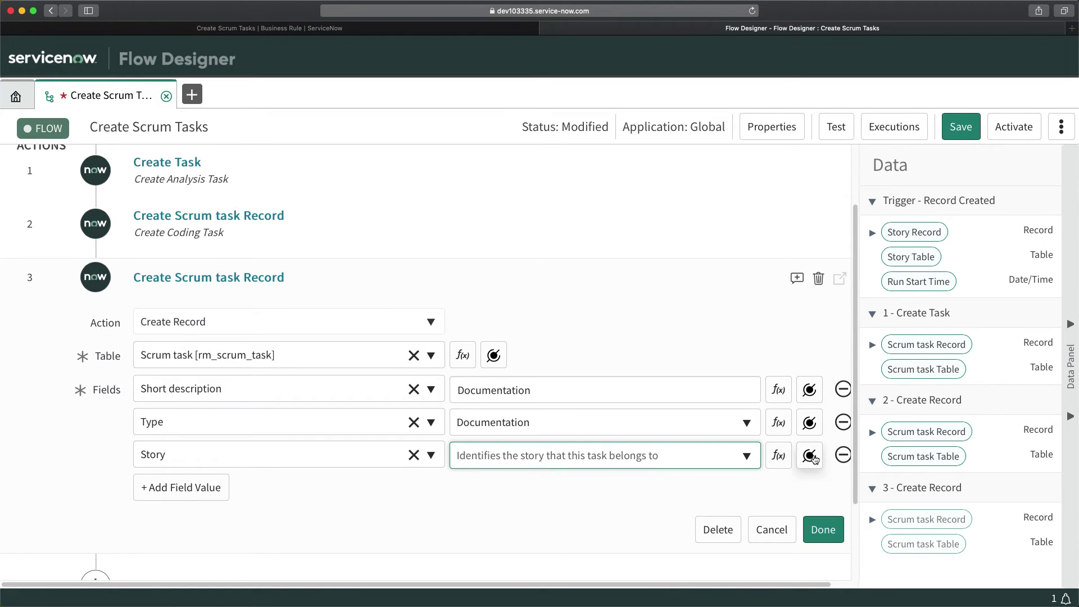
click(738, 257)
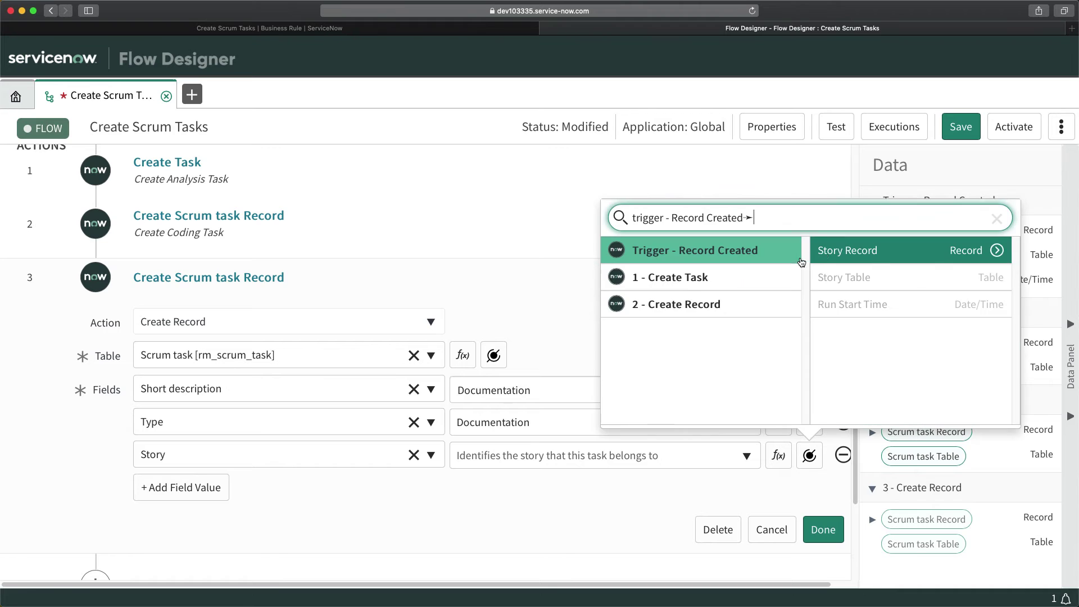
click(874, 258)
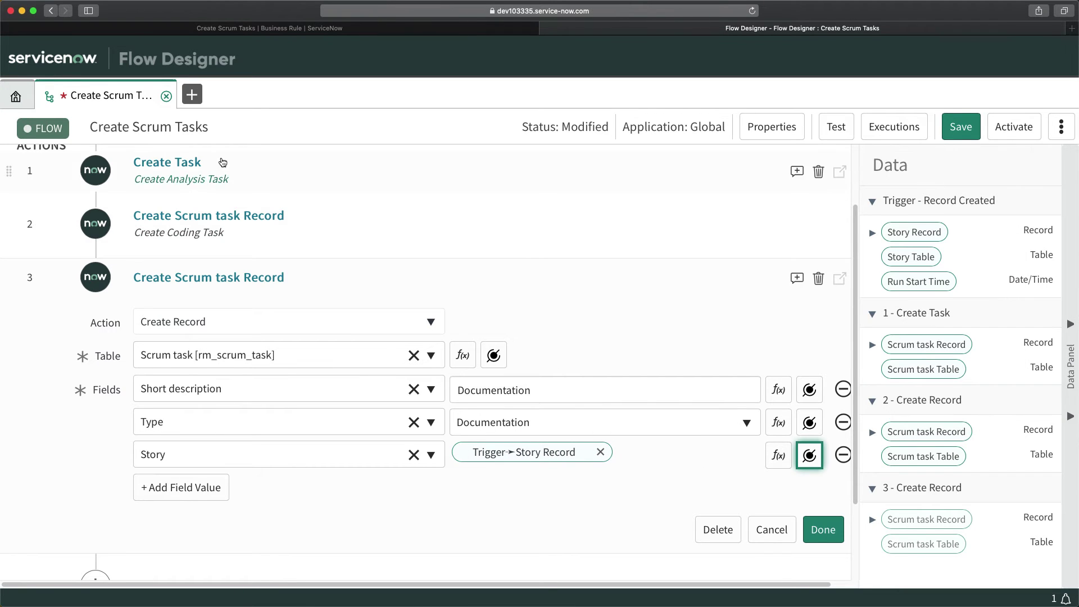
scroll(202, 191, down, 2)
scroll(202, 220, up, 4)
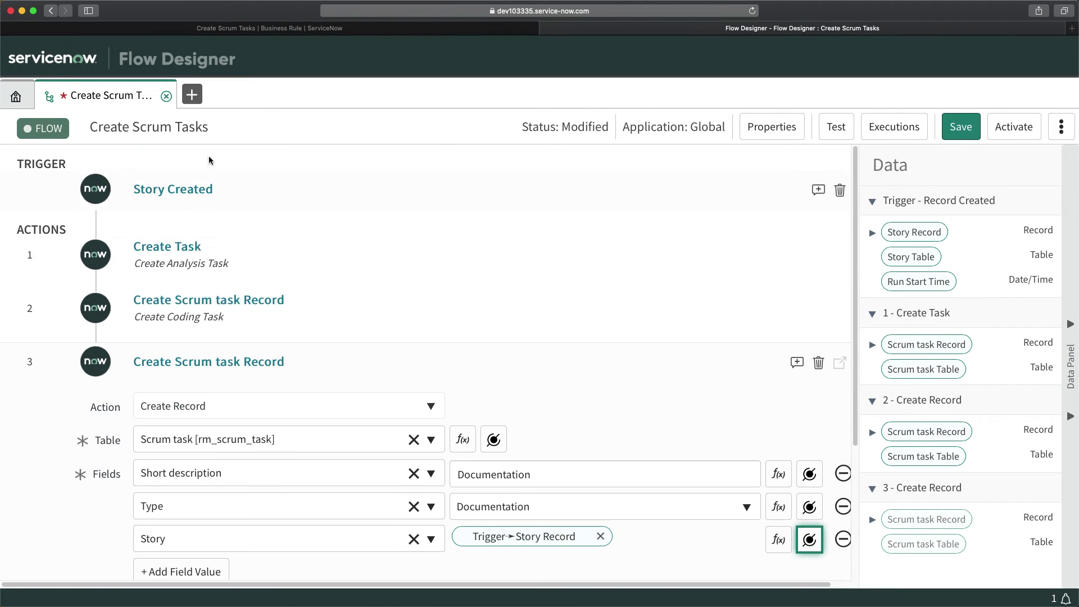
scroll(231, 269, down, 5)
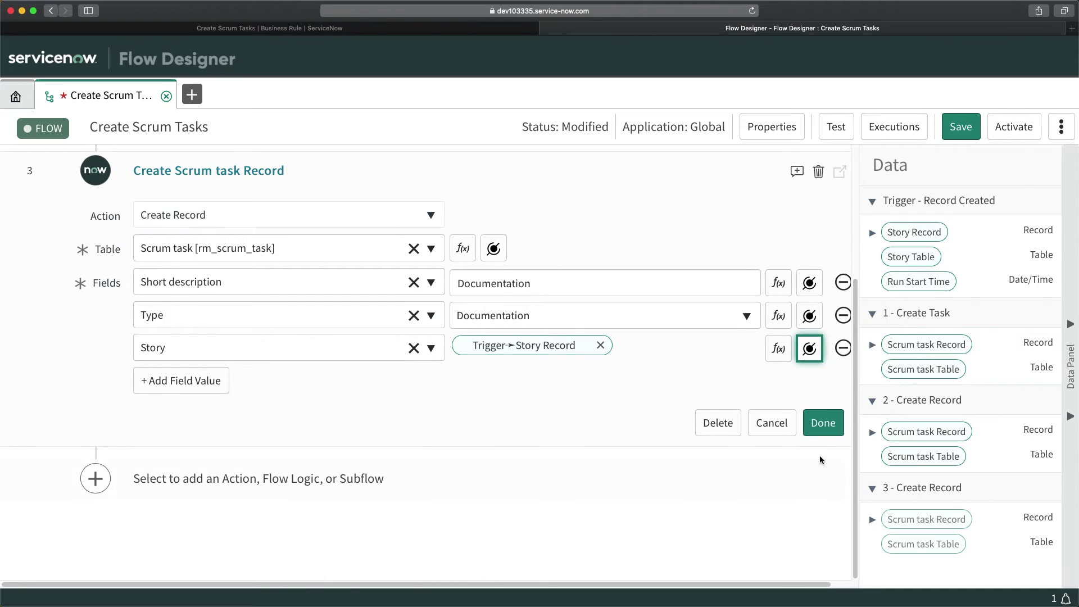
click(823, 423)
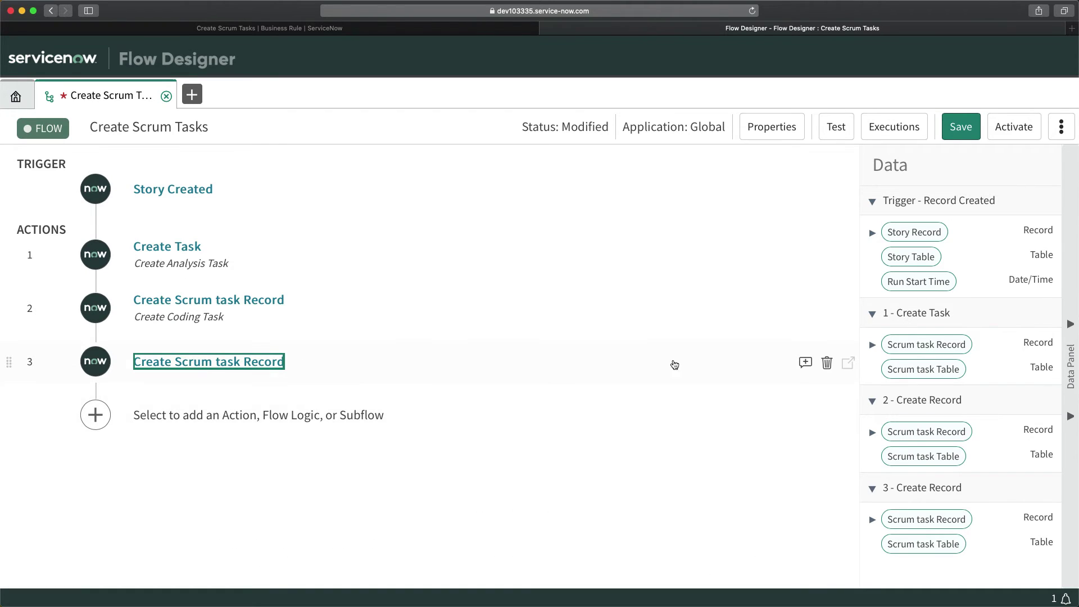
Annotate the step 3 Create Scrum task Record action with the comment "Create Documentation Task"
click(805, 362)
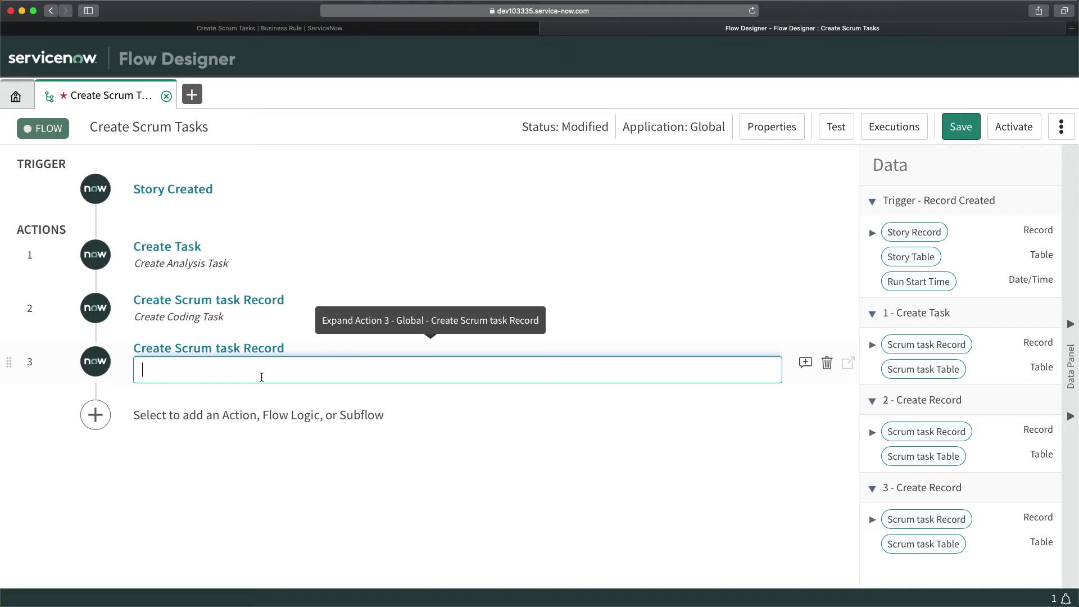
text(Create Documentation Task)
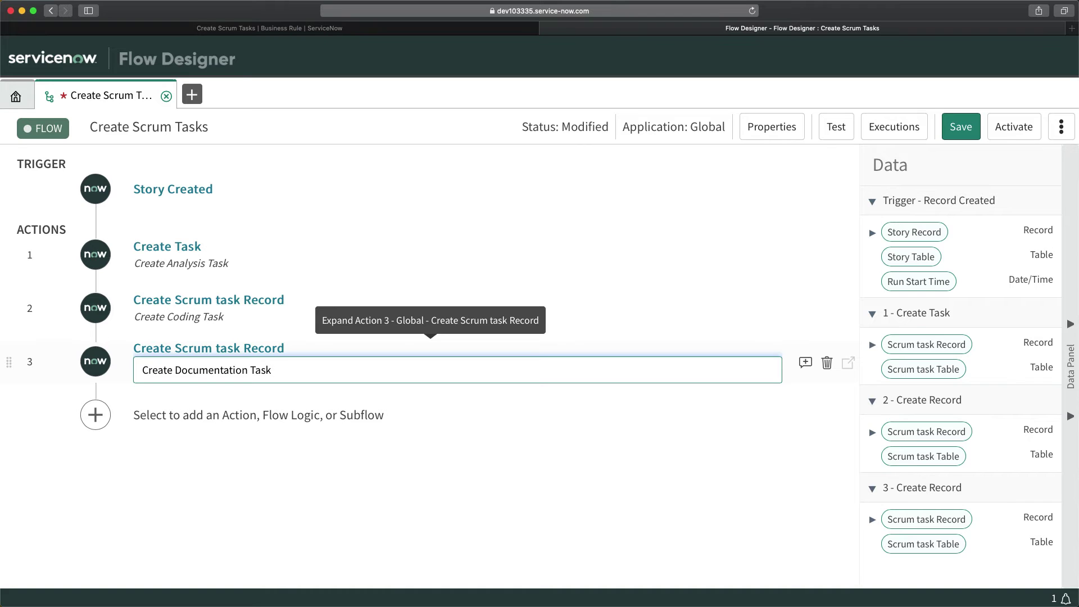
key(Return)
Add a Create Task action as step 4 of the flow, using the Scrum task [rm_scrum_task] table
click(175, 419)
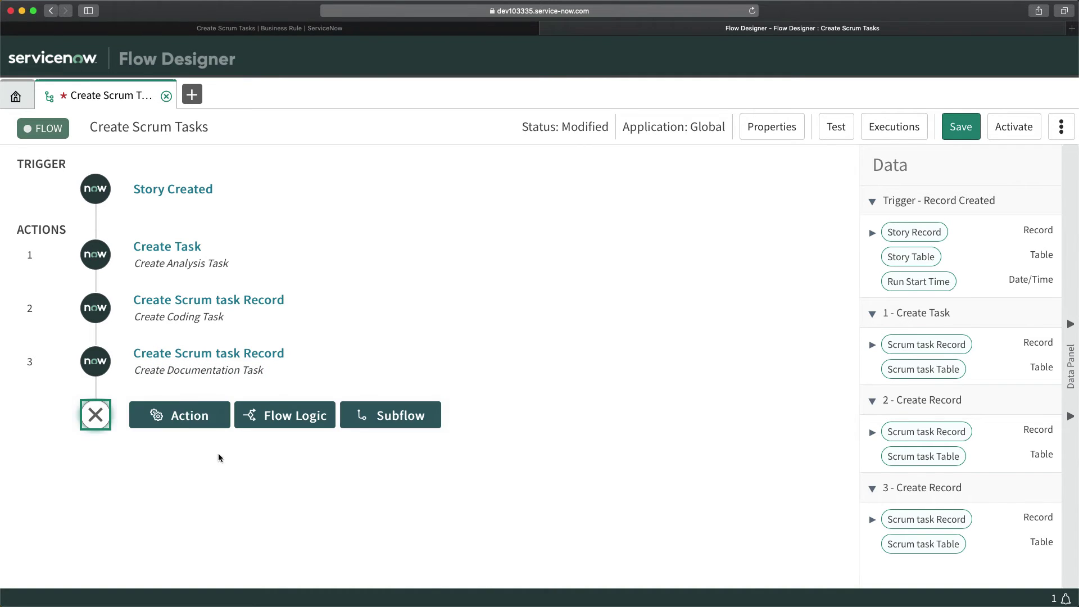
click(194, 414)
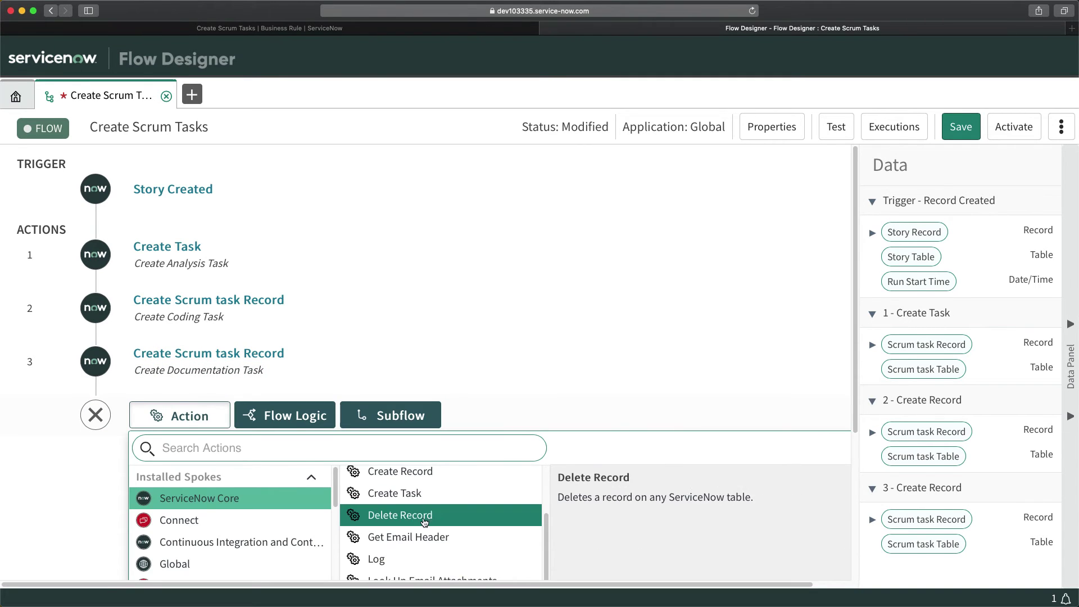
click(400, 492)
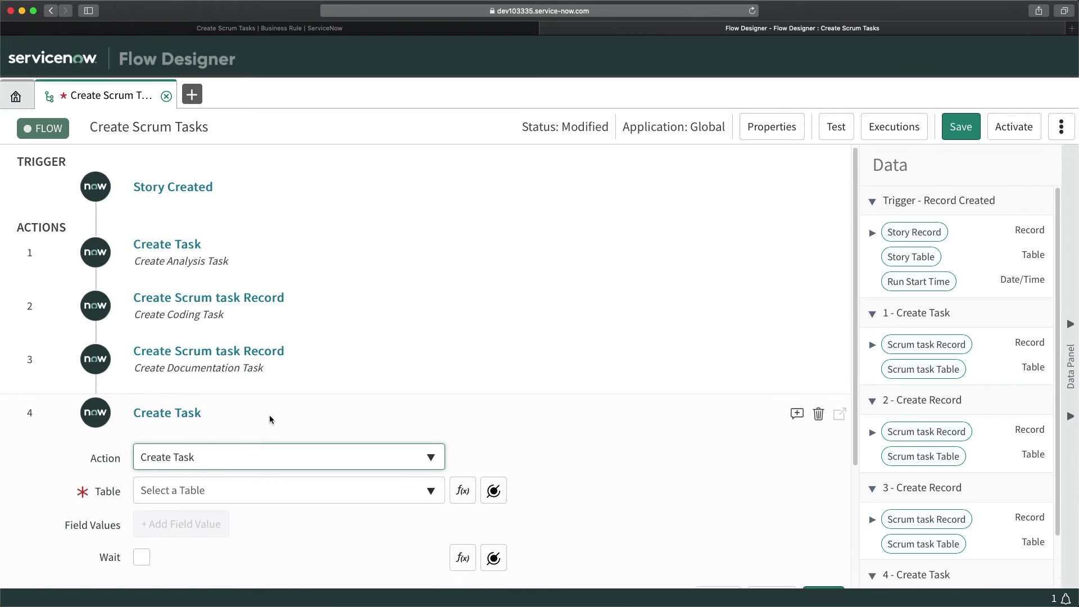
scroll(270, 416, down, 3)
click(243, 394)
text(scrum ta)
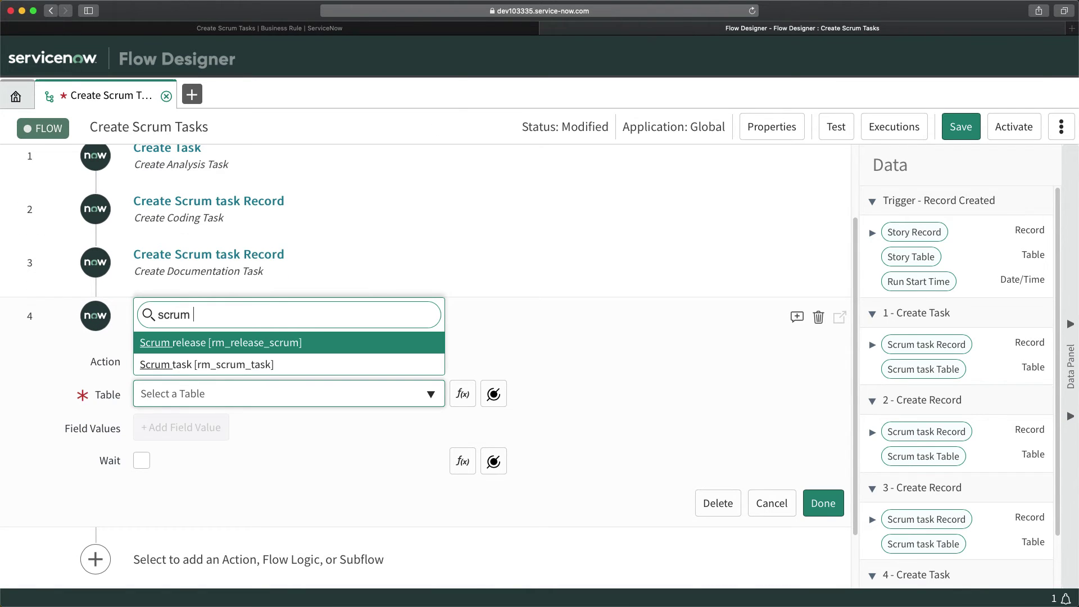
click(238, 377)
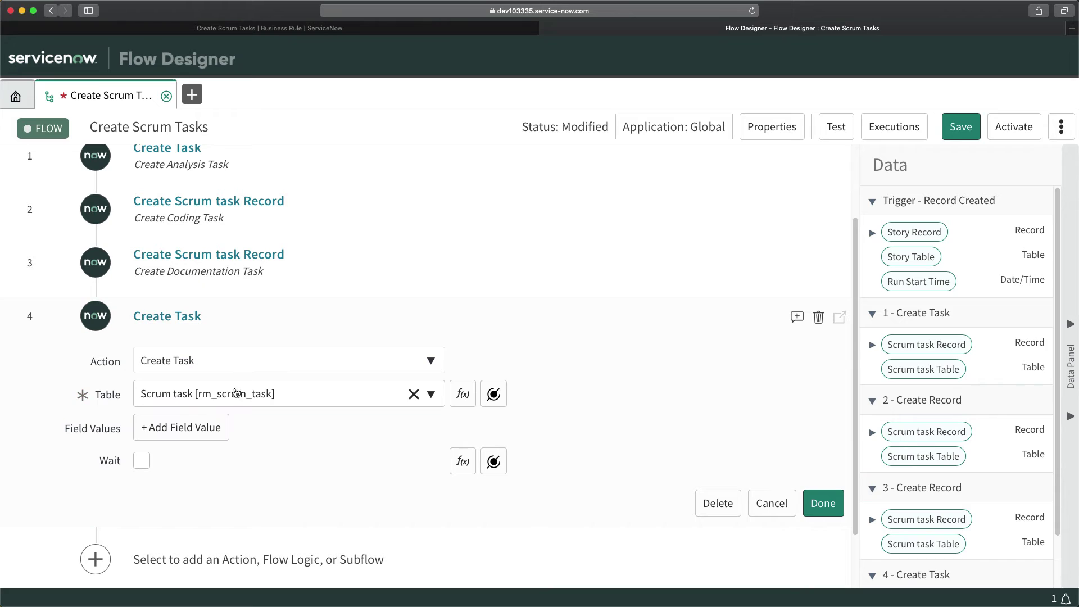
Add a Short description field value of "Testing" to the step 4 action and check the text against the business rule script
click(198, 428)
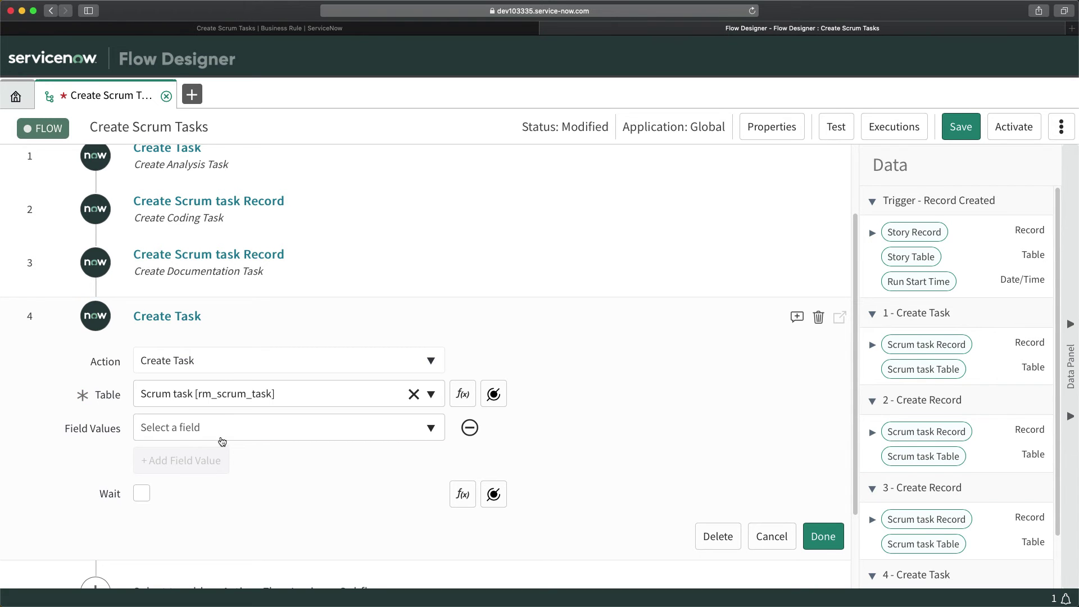
click(213, 431)
text(short)
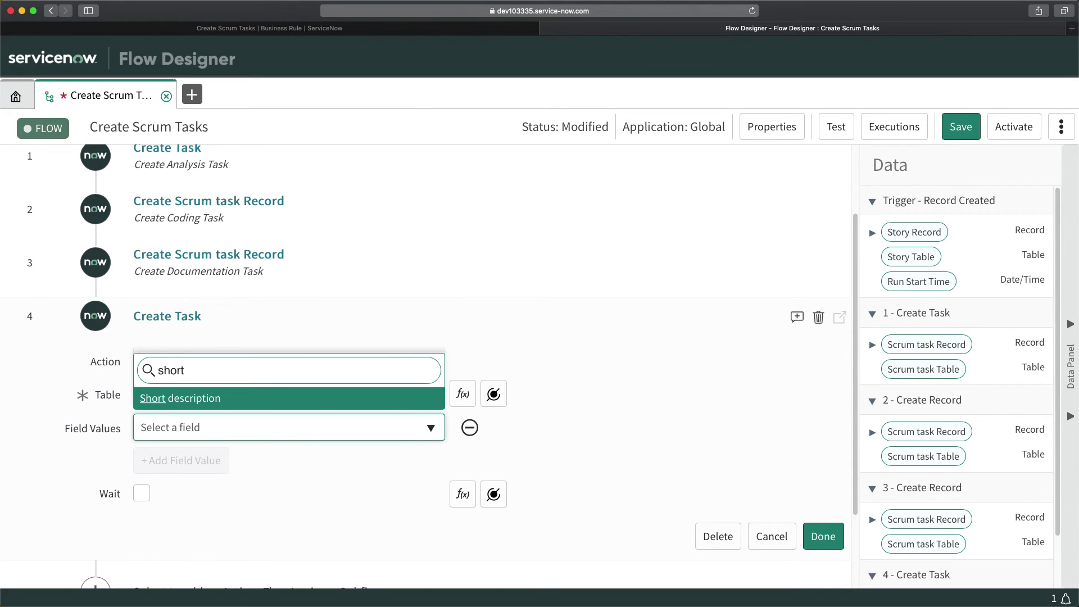
key(Return)
click(526, 435)
text(Tes)
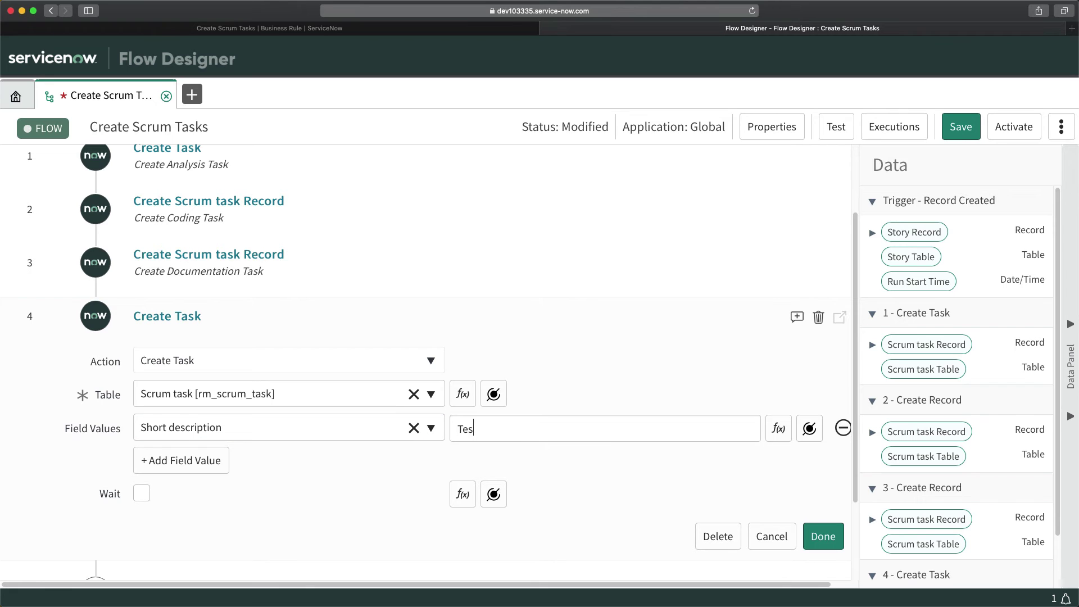
text(ting)
click(337, 28)
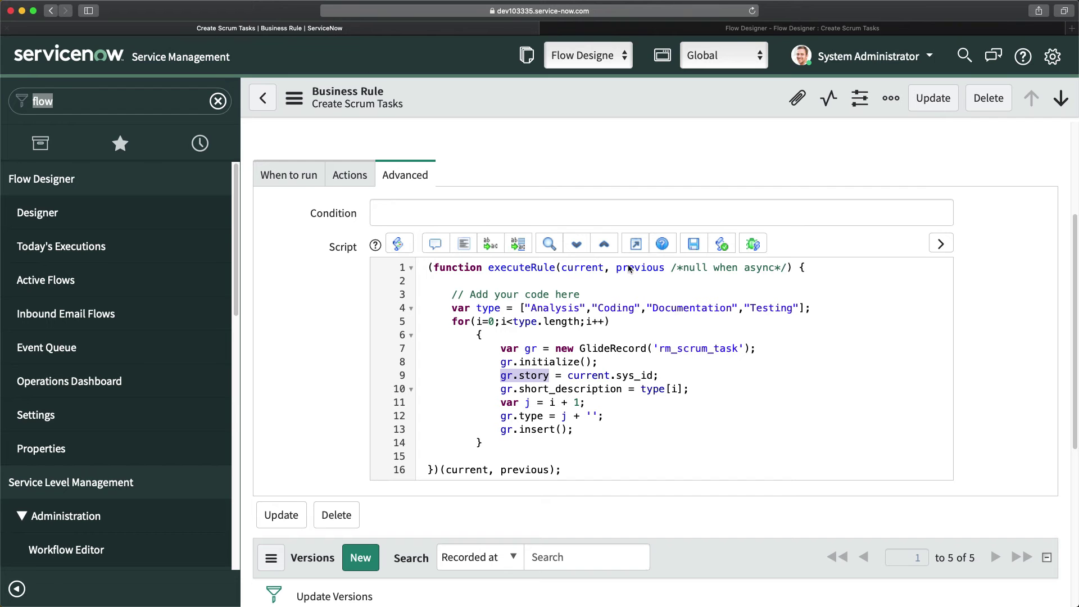
click(745, 30)
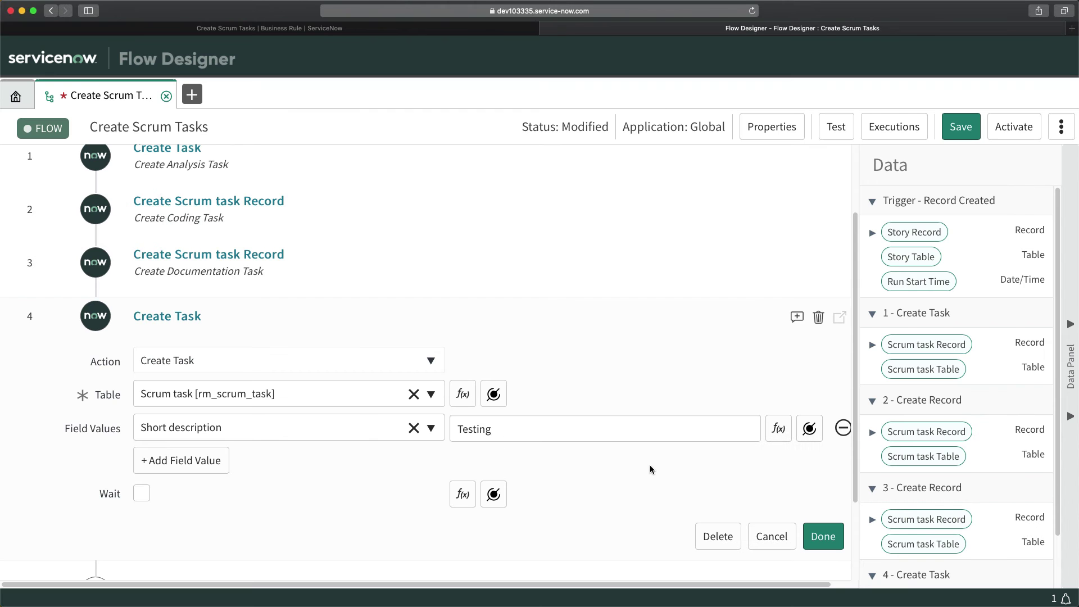
Add a Type field value to the step 4 action and set it to Testing
click(169, 461)
click(151, 460)
text(ty)
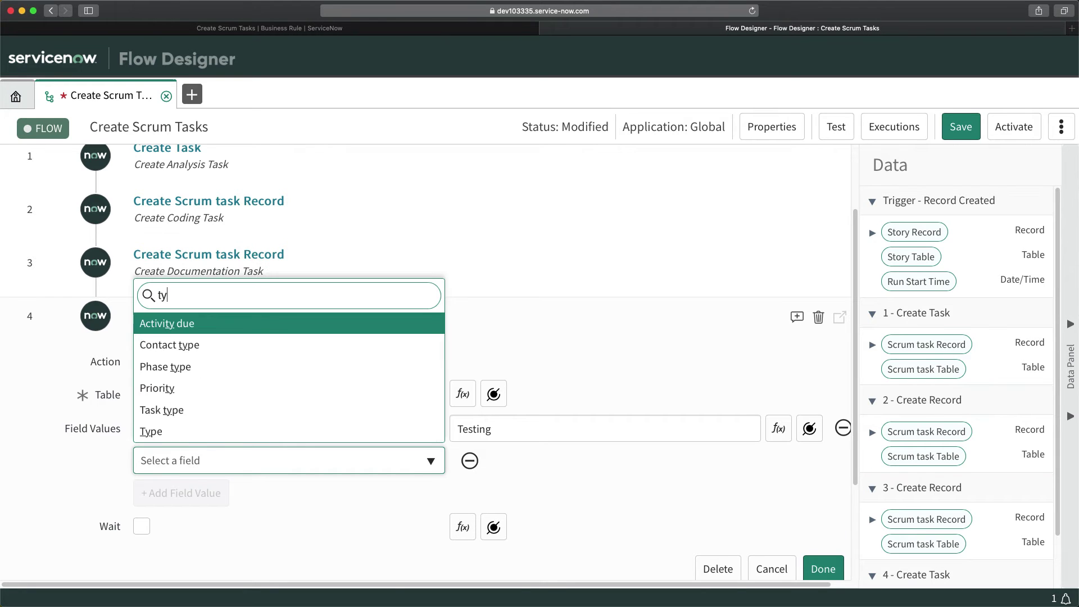
text(pe)
click(151, 431)
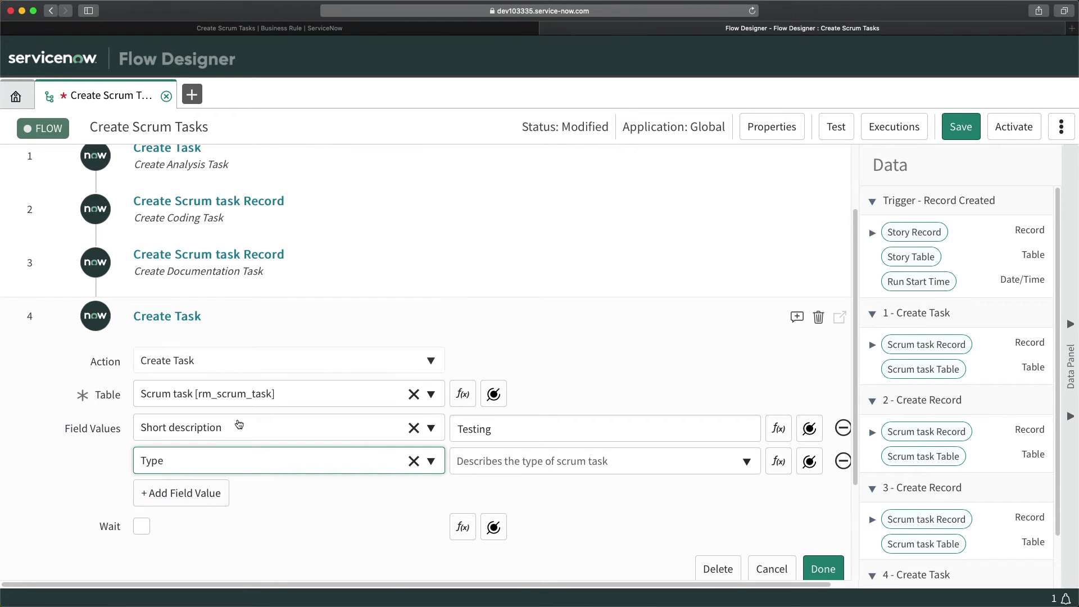
click(559, 467)
click(473, 573)
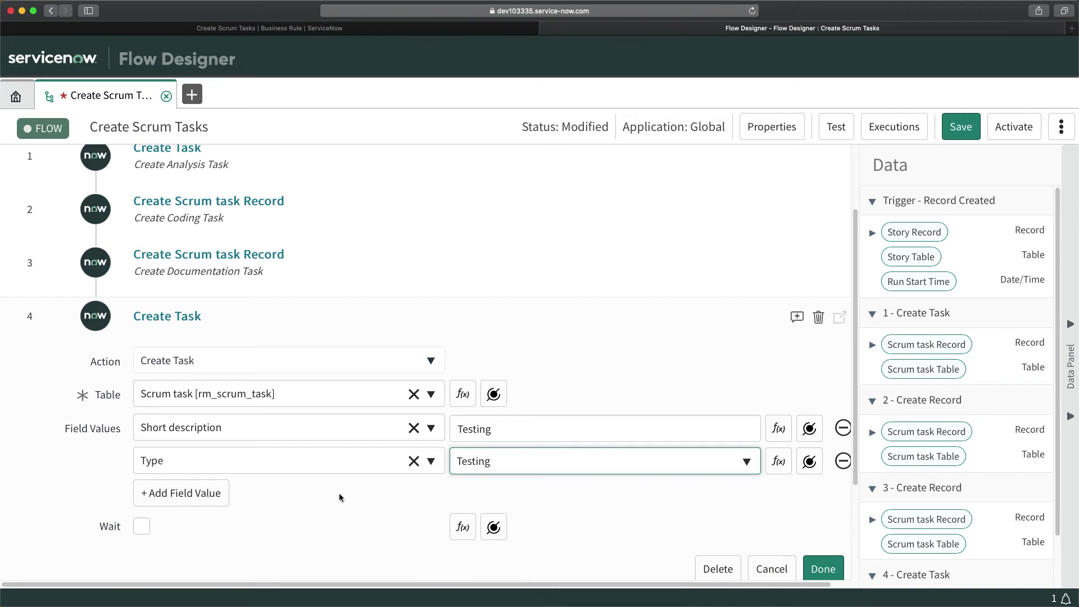
Add a Story field value to the step 4 action, map it to the trigger's Story Record, and finish the action
click(183, 493)
click(191, 493)
text(story)
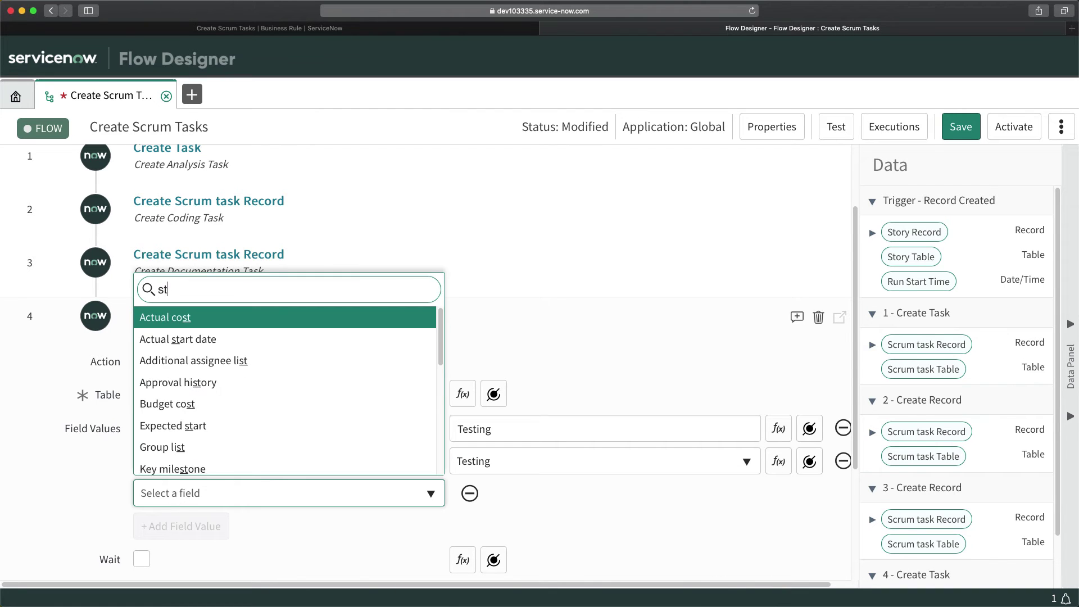
click(163, 464)
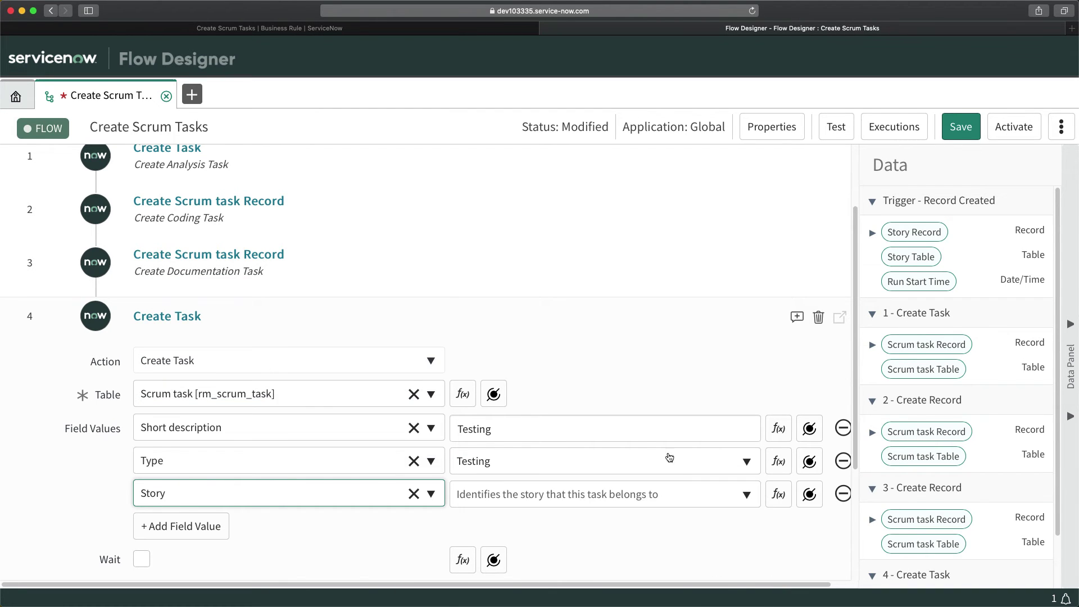
click(809, 494)
click(792, 288)
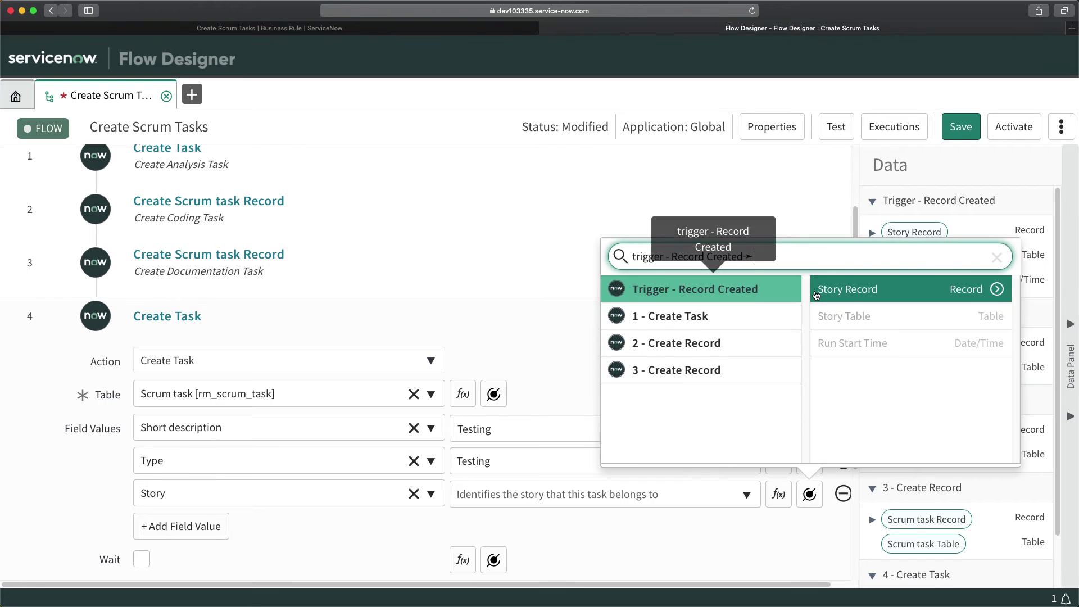
click(837, 287)
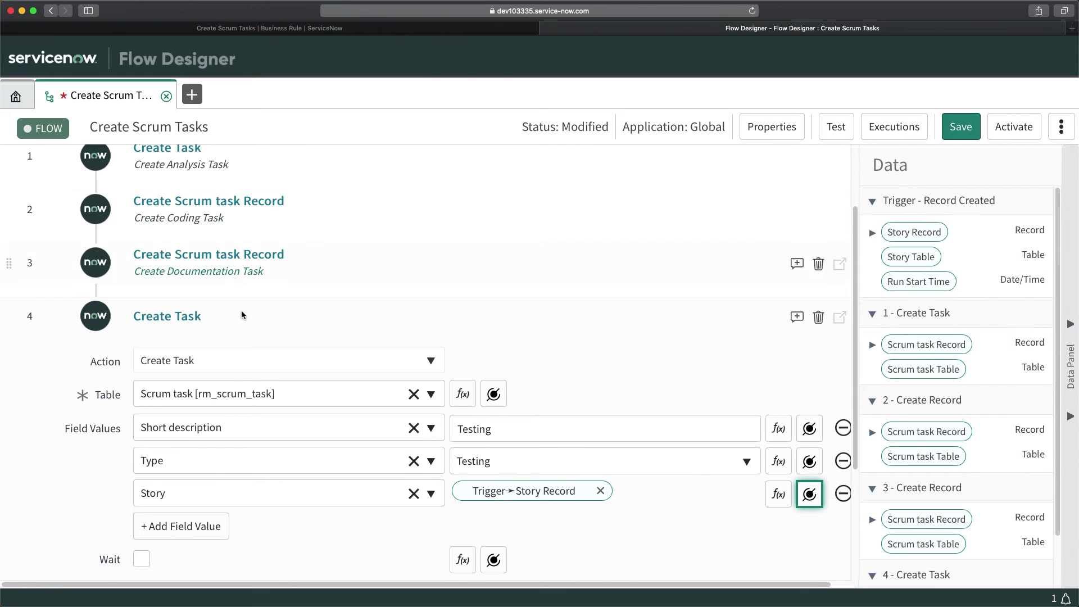
scroll(281, 320, down, 3)
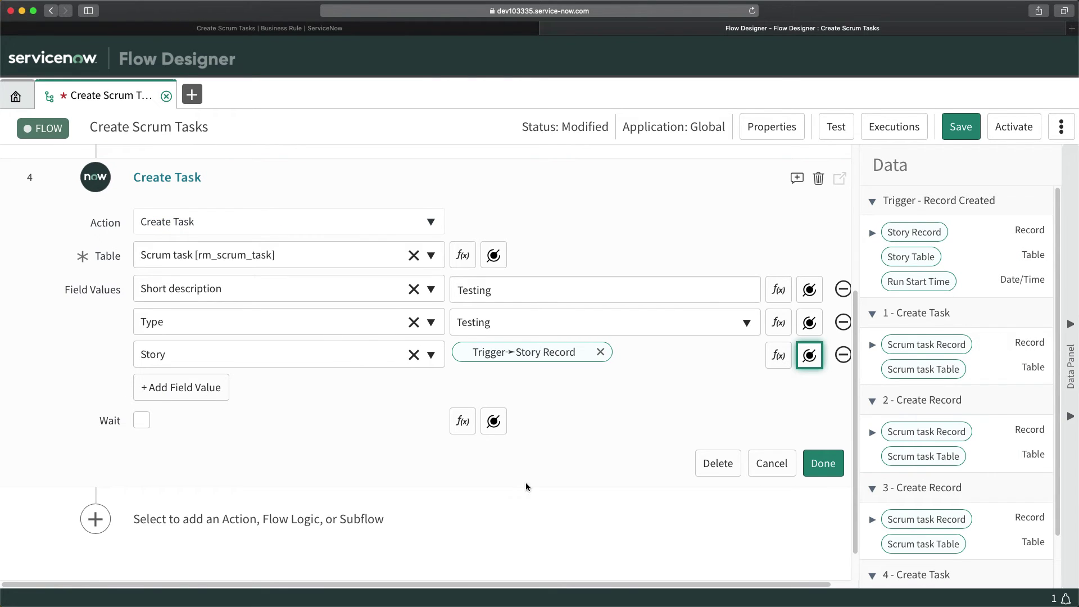
click(823, 463)
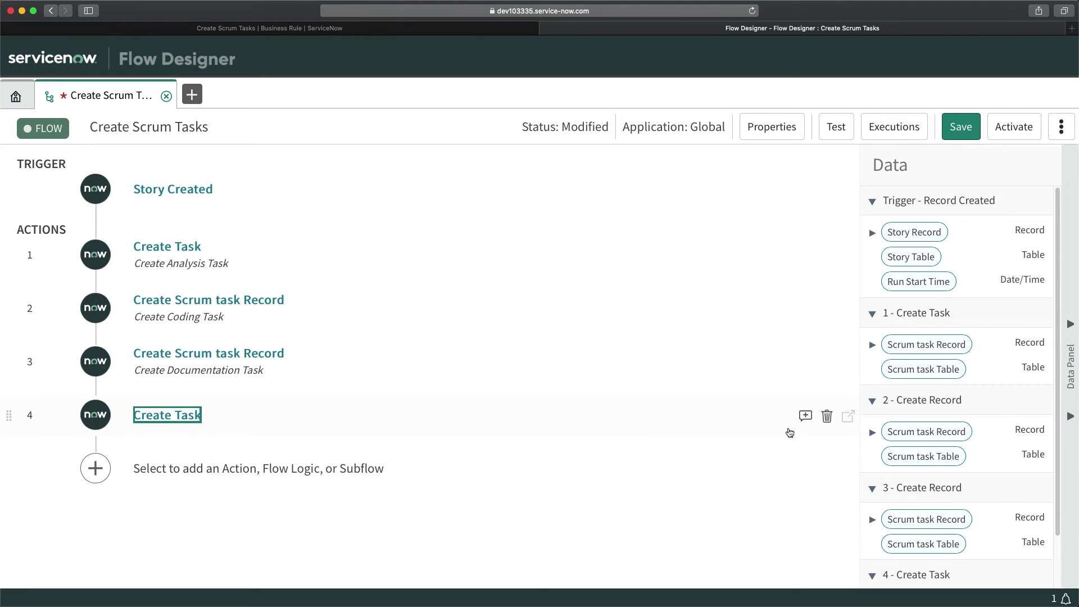
Annotate the step 4 Create Task action with the comment "Create Testing Task"
click(805, 416)
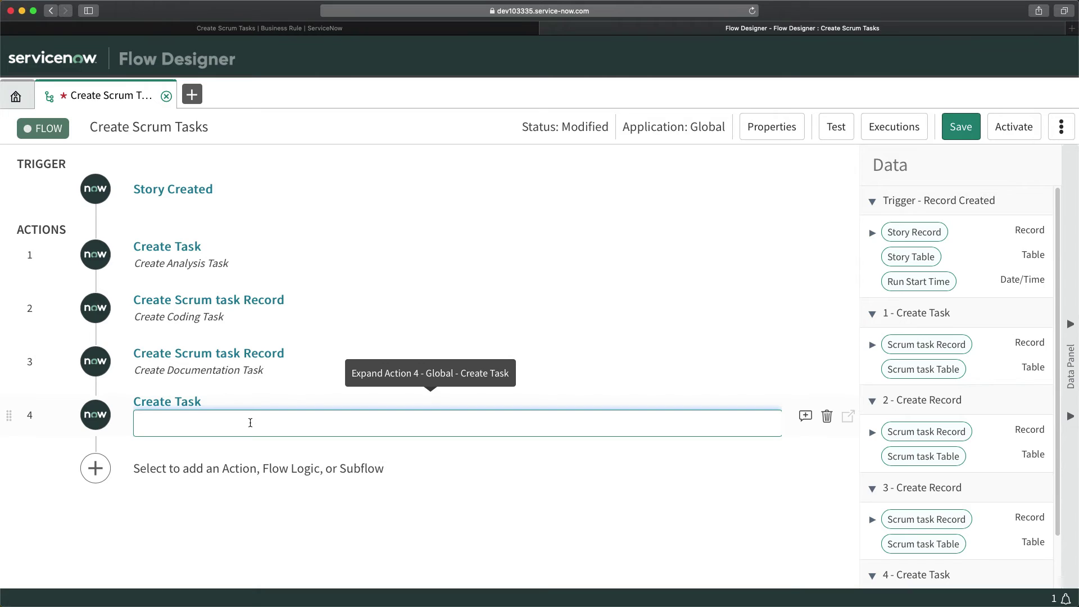
text(Crea)
text(te Testing Task)
key(Return)
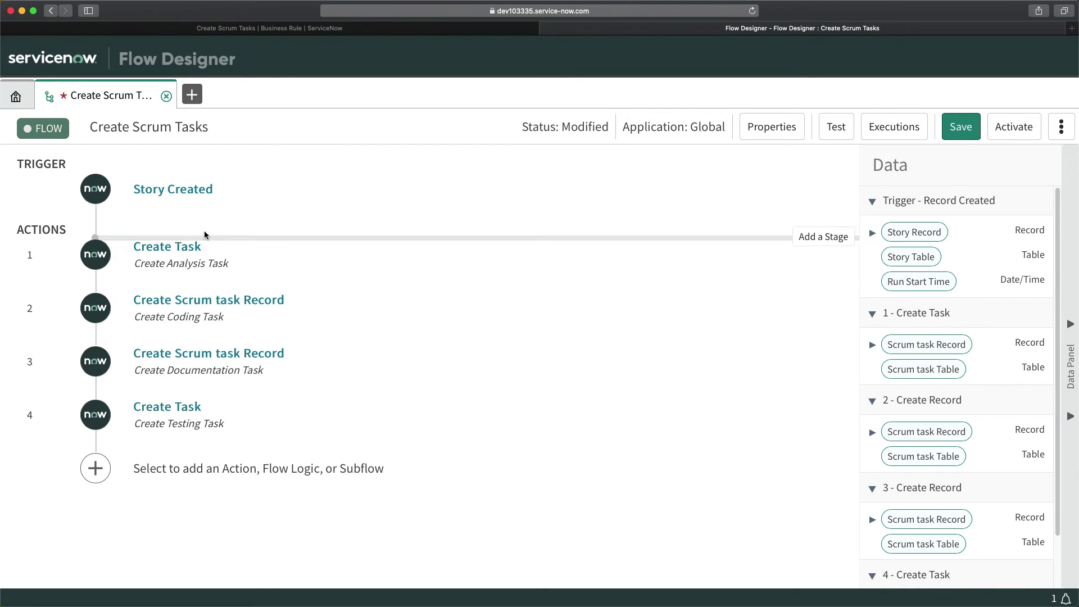
Review the table and field values of the Analysis, Coding and Documentation actions and the annotation on the Testing action
click(183, 246)
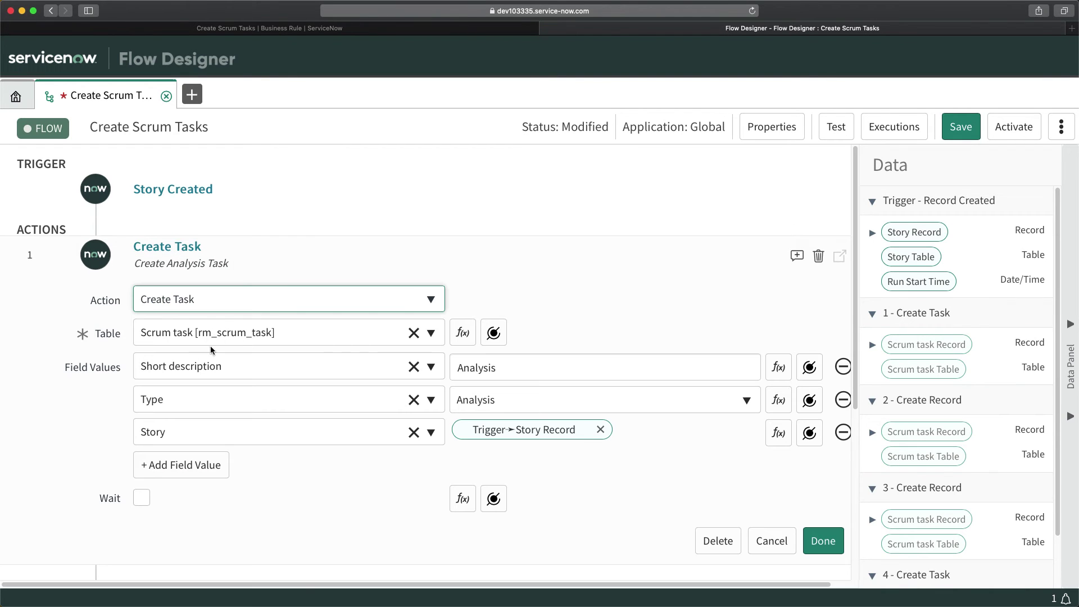
click(823, 541)
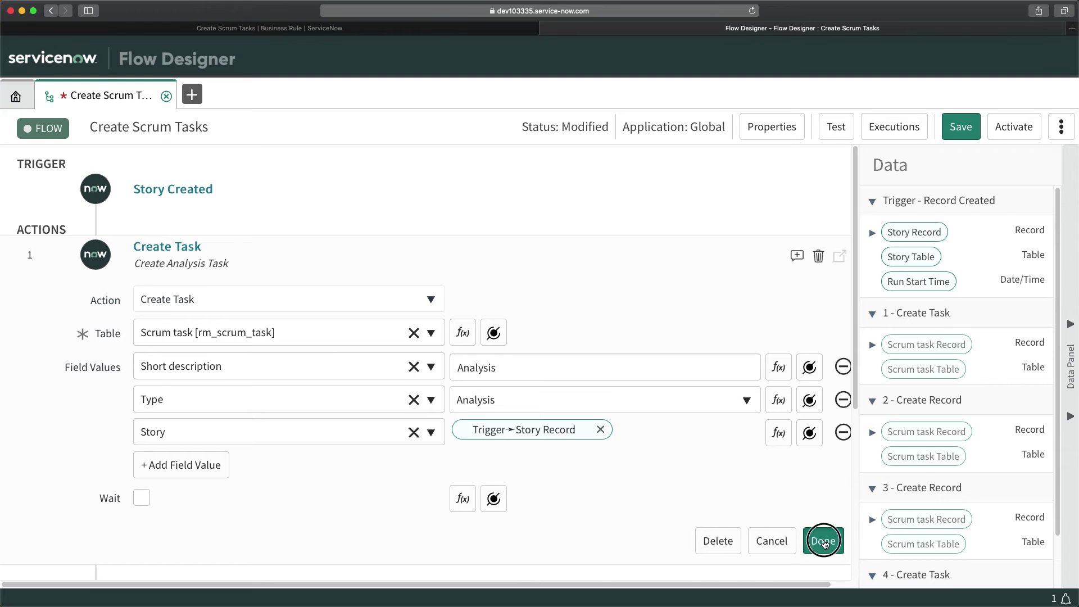
click(242, 299)
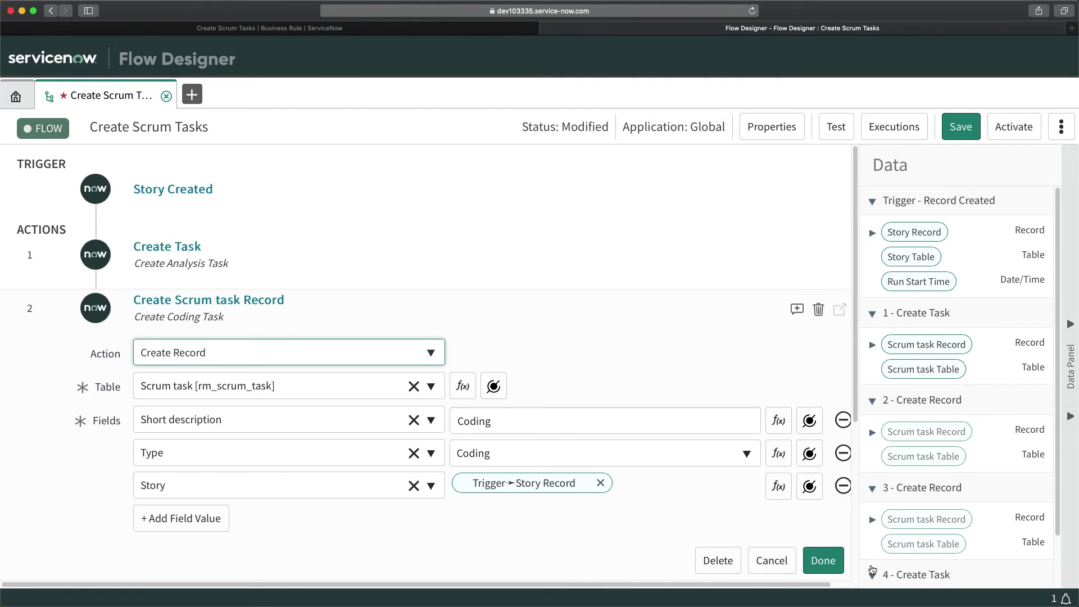
click(822, 560)
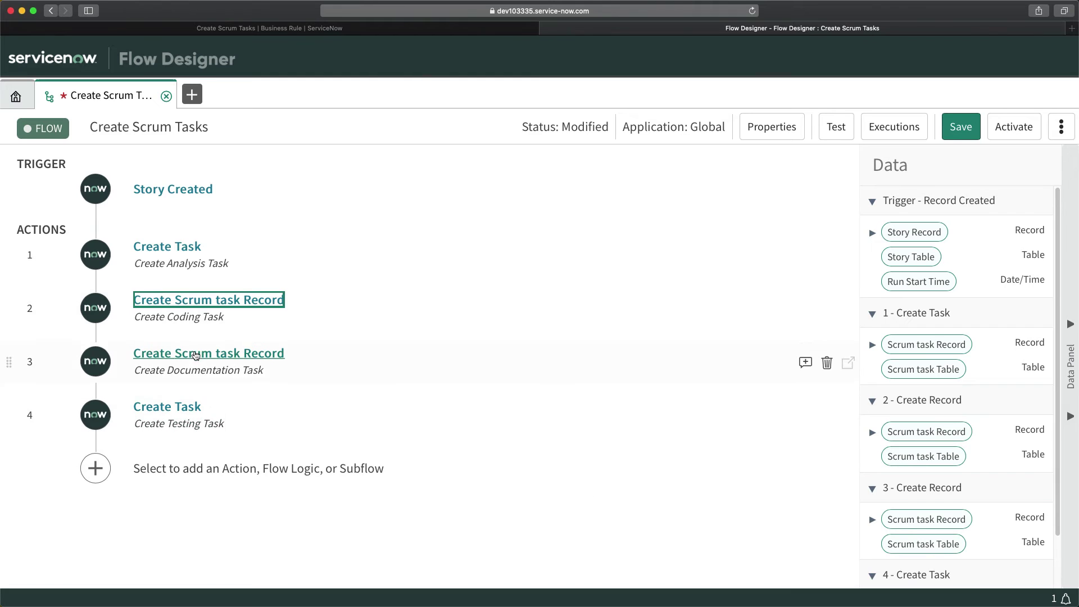
click(194, 355)
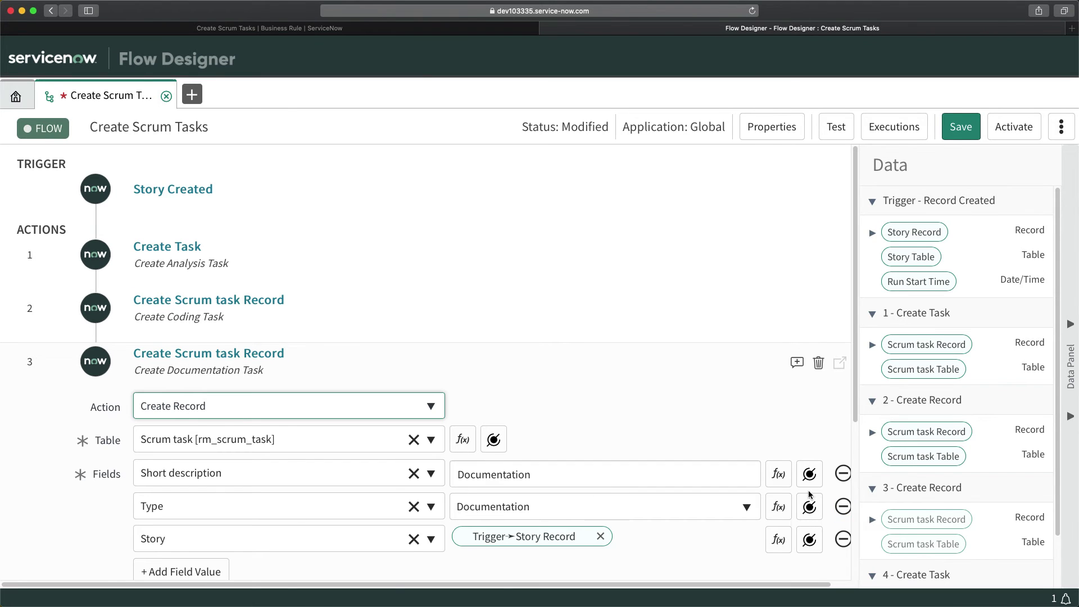
scroll(618, 474, down, 2)
click(807, 523)
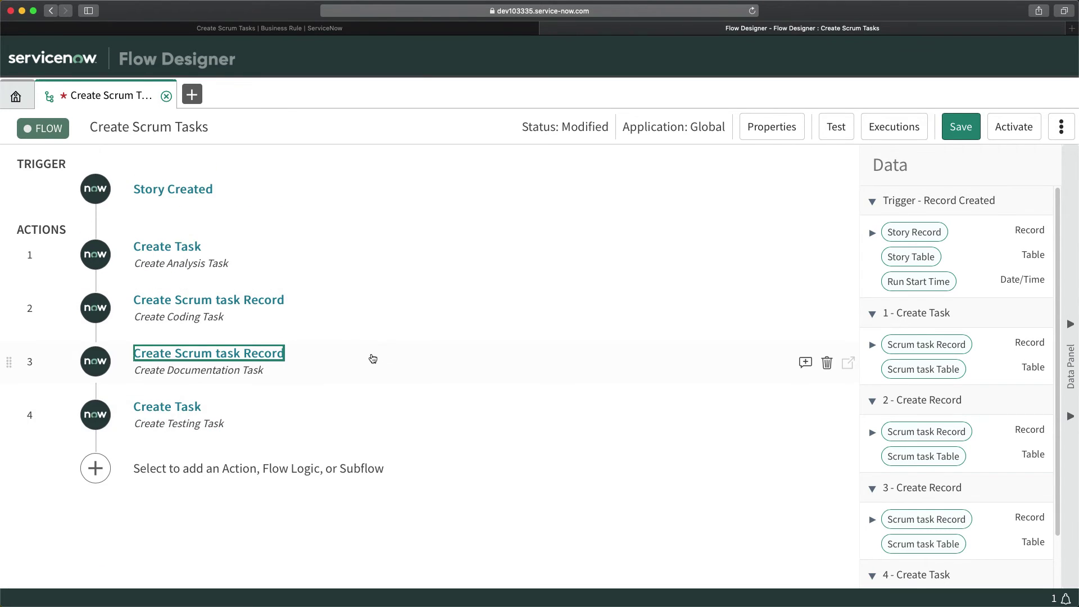
click(449, 423)
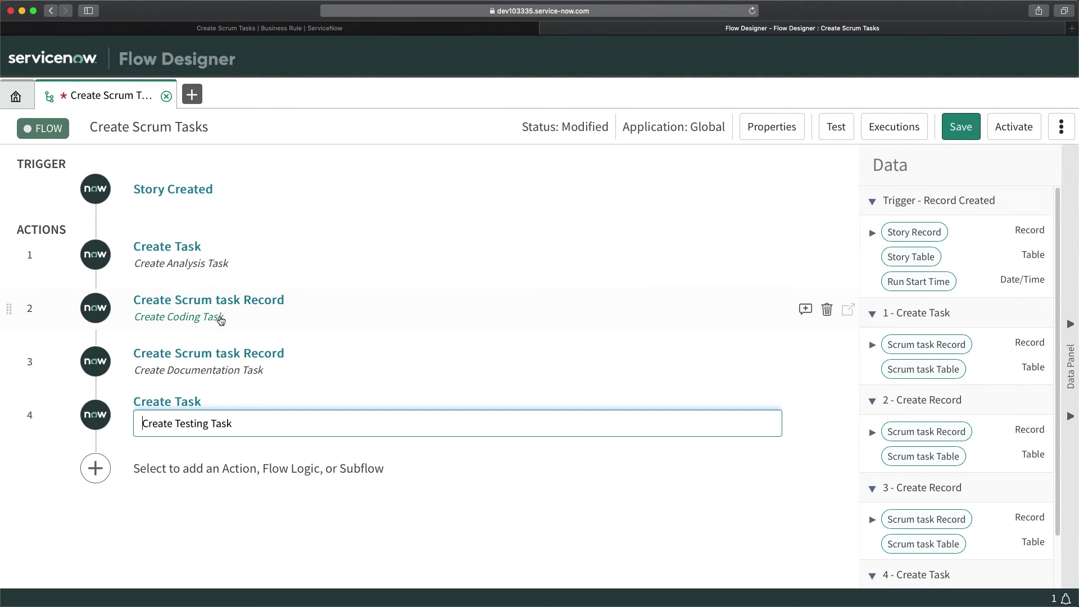
click(168, 254)
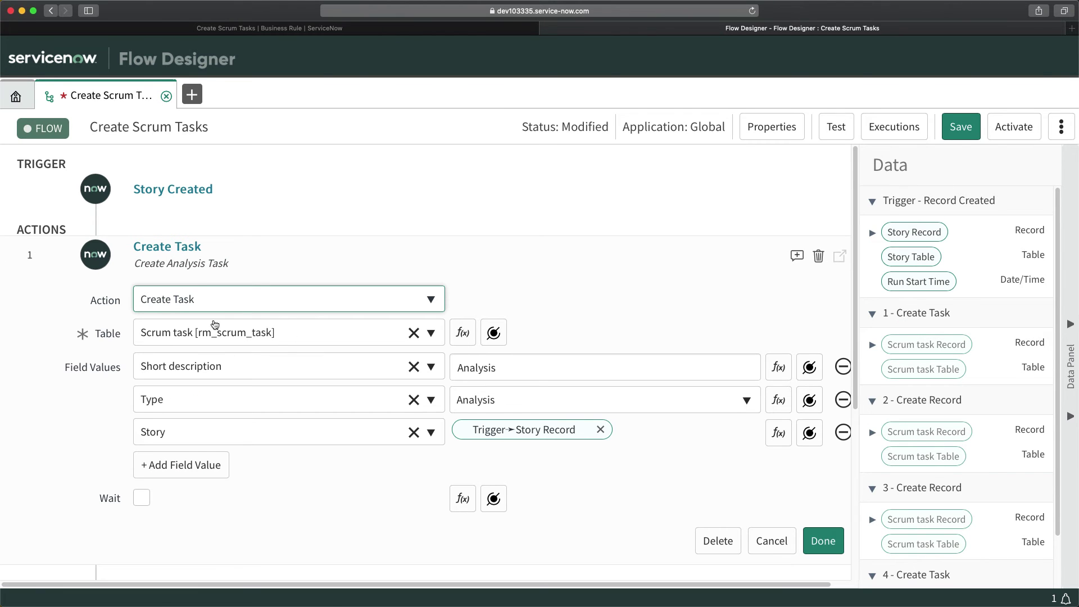
click(824, 539)
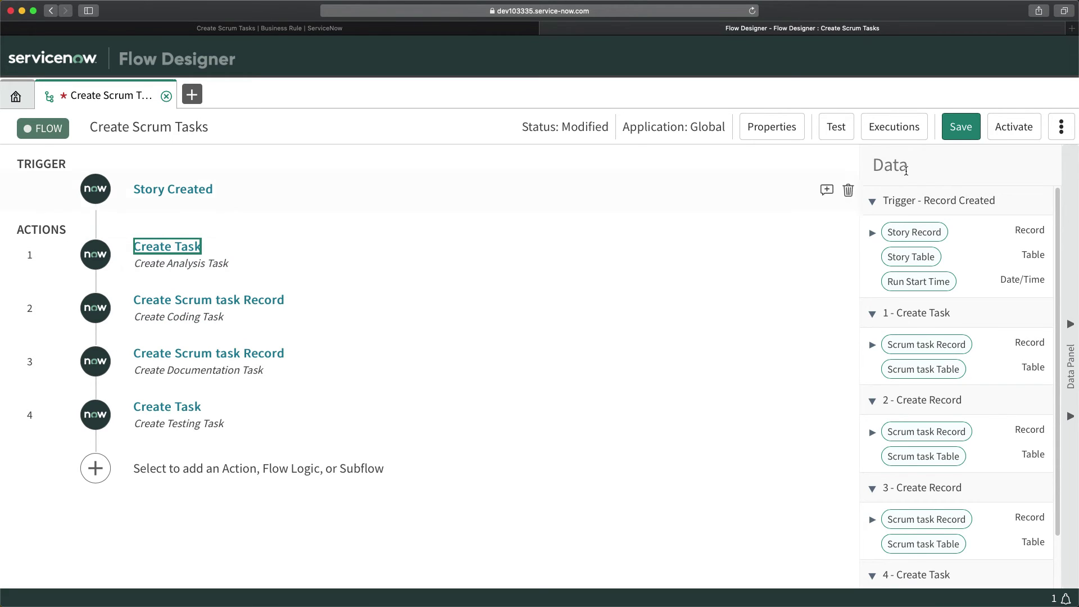
Save the Create Scrum Tasks flow and activate it without running a test
click(961, 127)
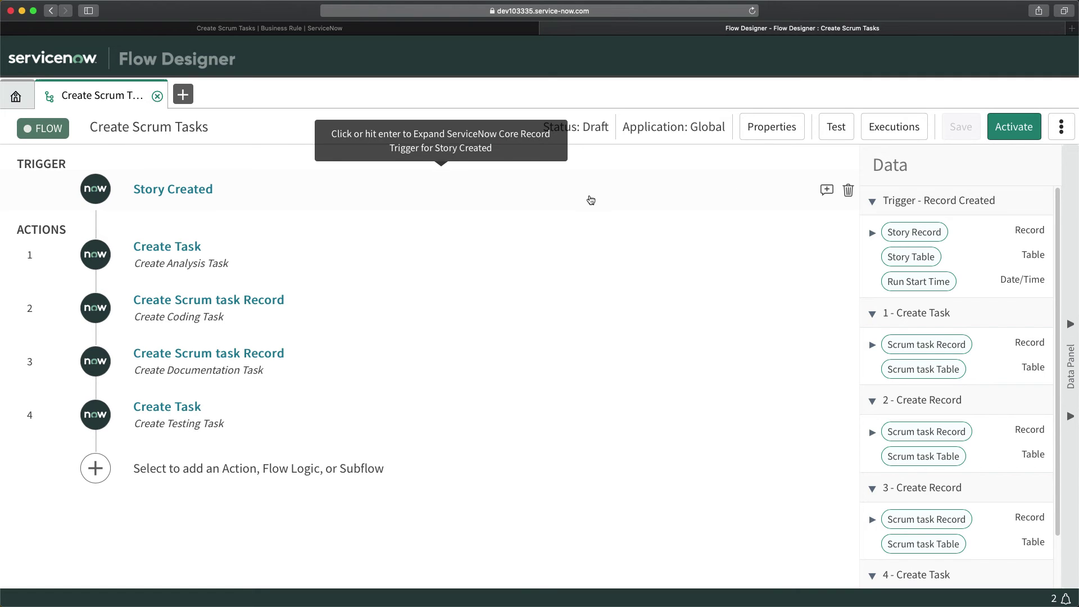
click(837, 135)
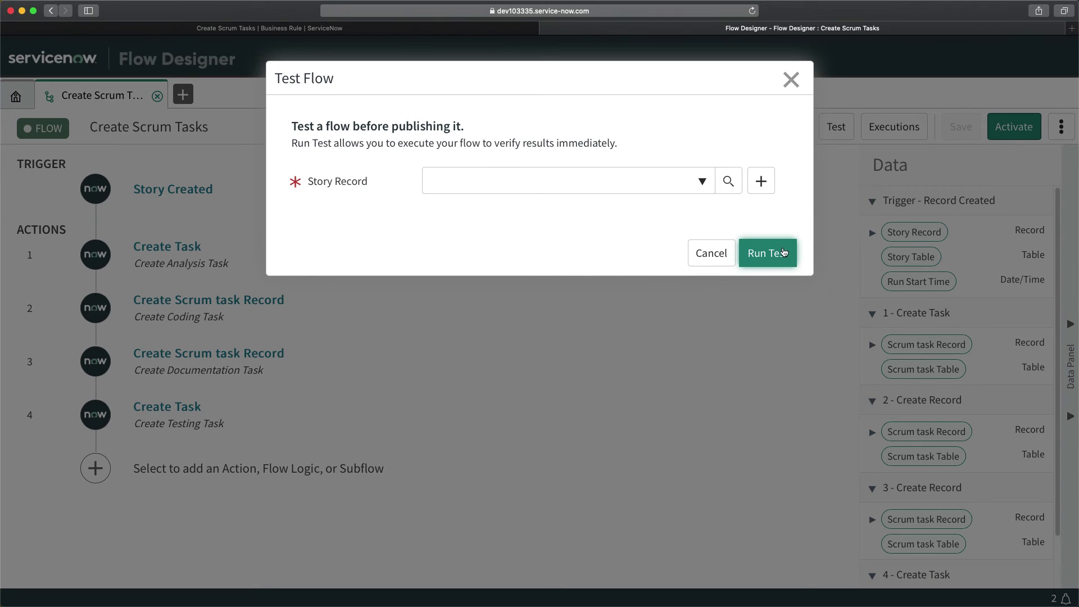
click(792, 79)
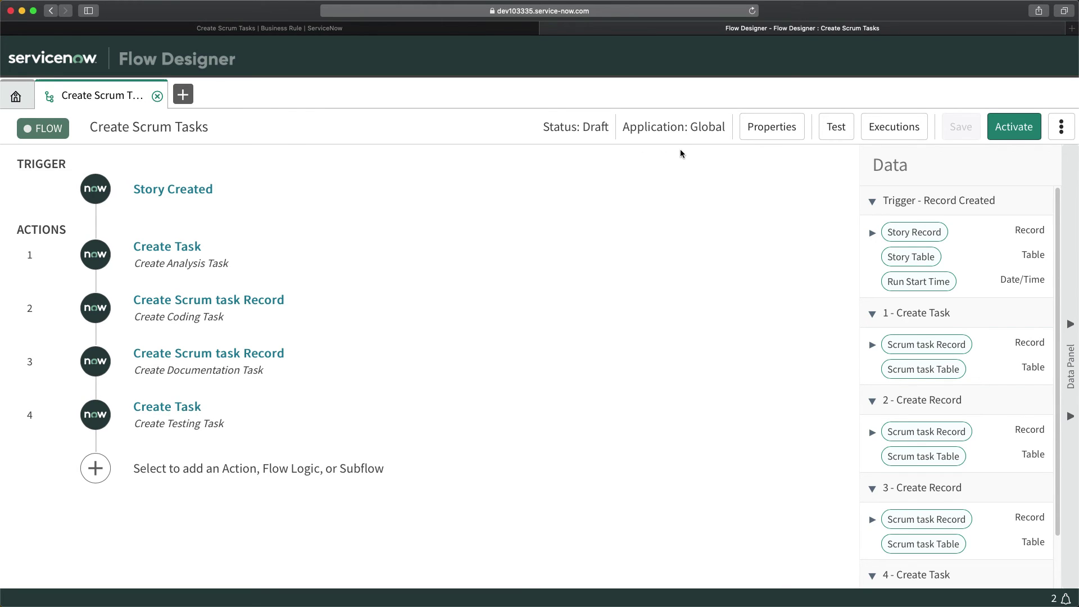
click(1015, 128)
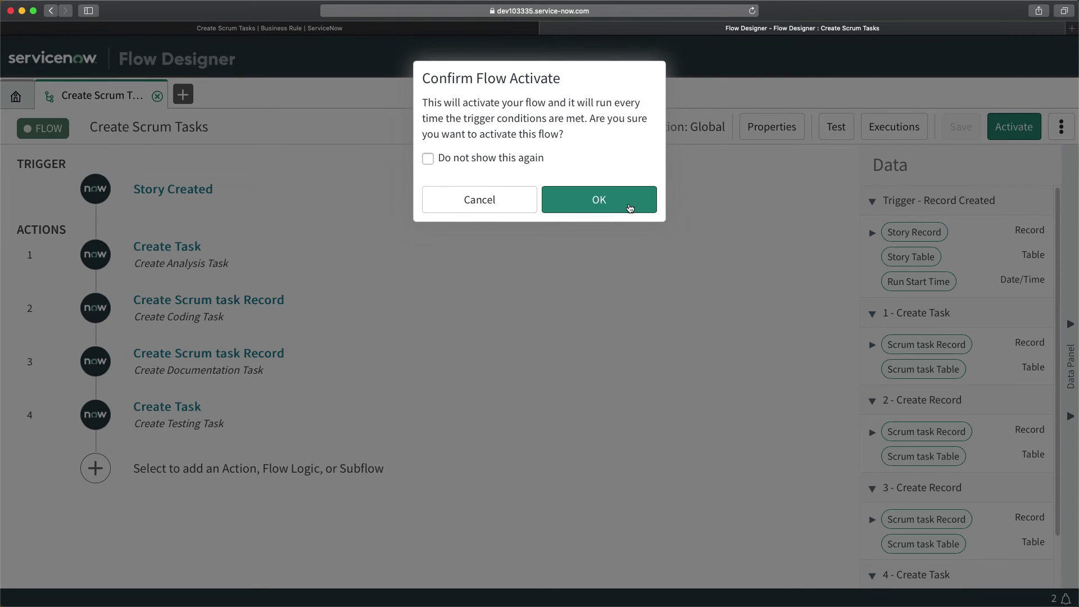
click(602, 204)
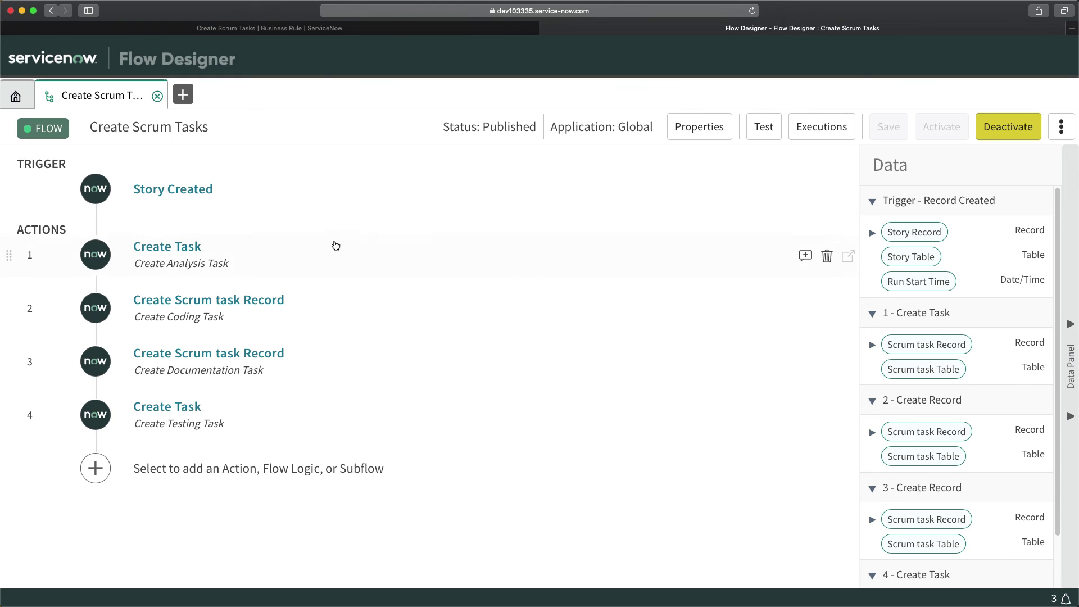
Compare the configuration of the step 1 Create Task action with the step 2 Create Record action
click(293, 31)
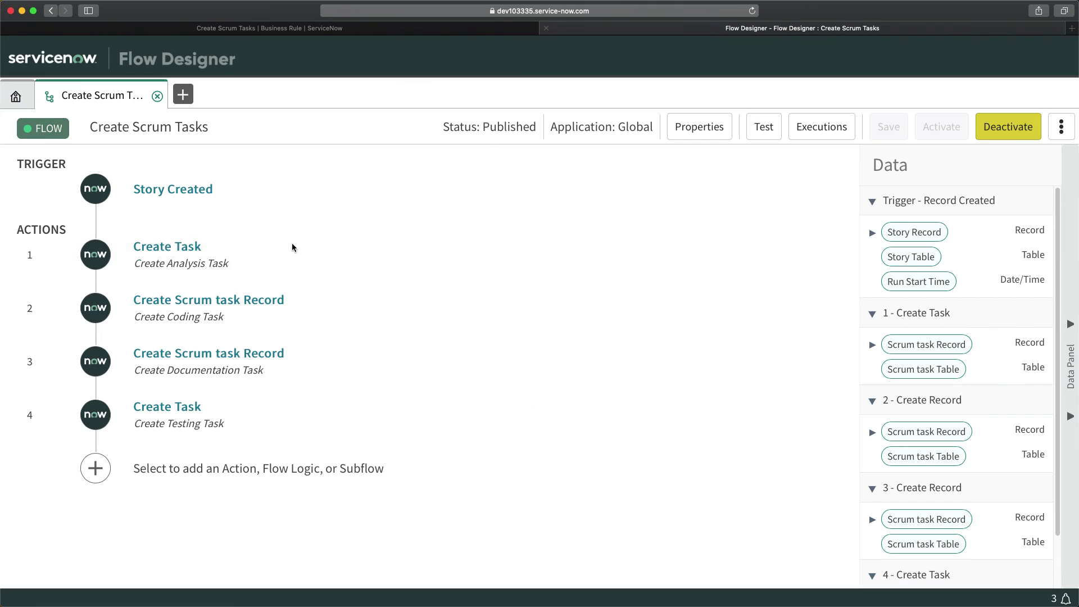
click(707, 31)
click(169, 248)
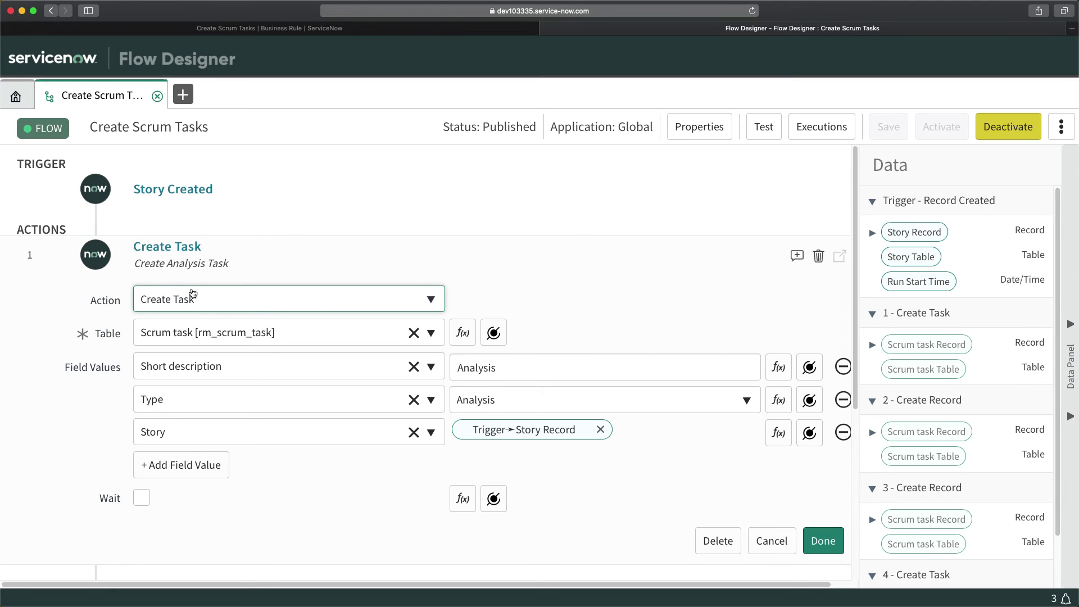
click(818, 540)
click(218, 301)
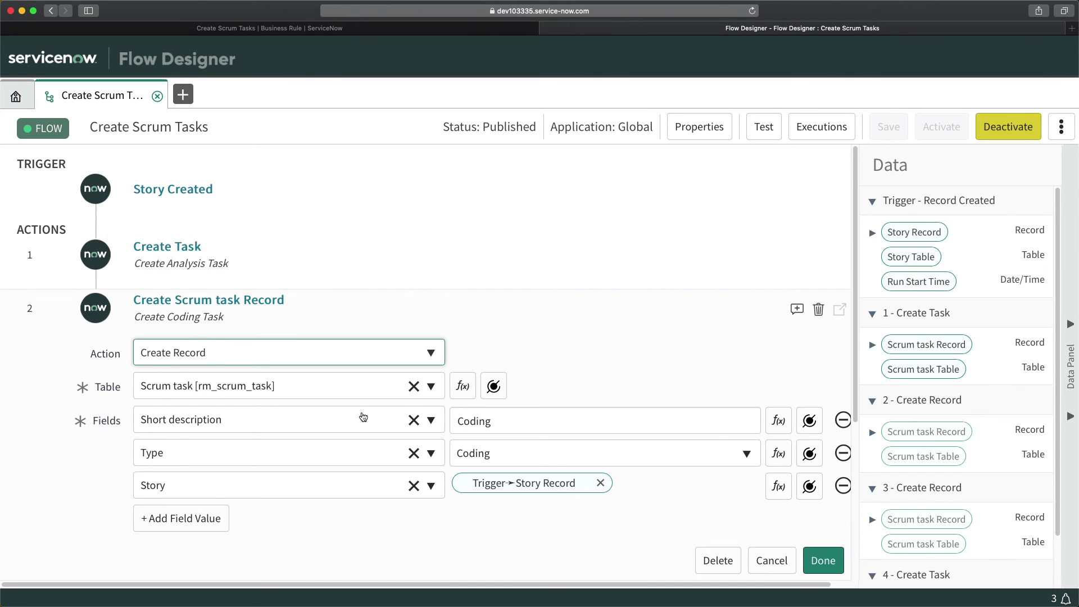
click(178, 247)
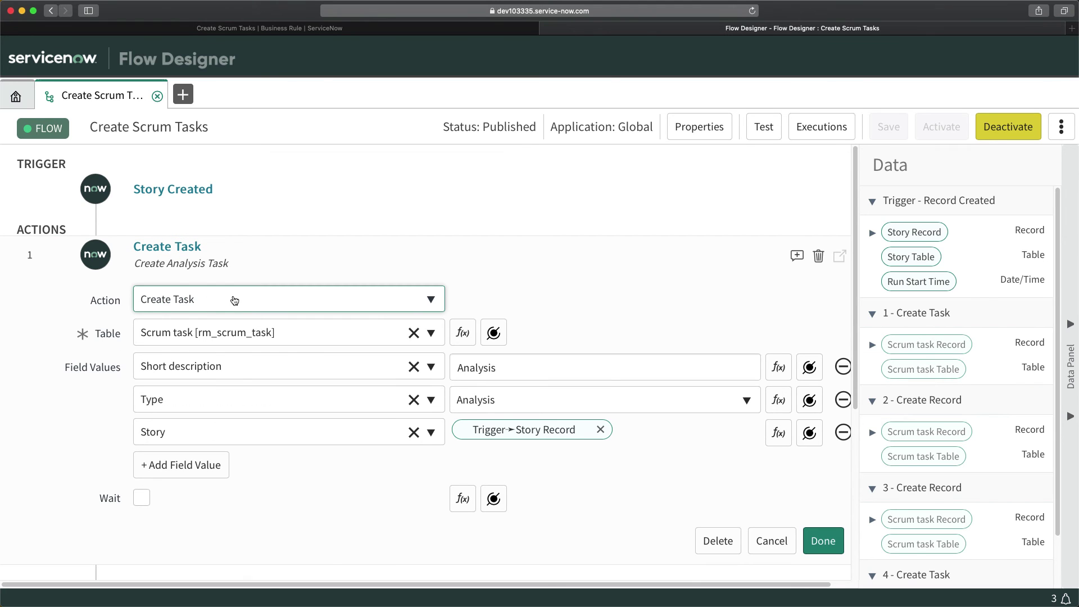
click(819, 541)
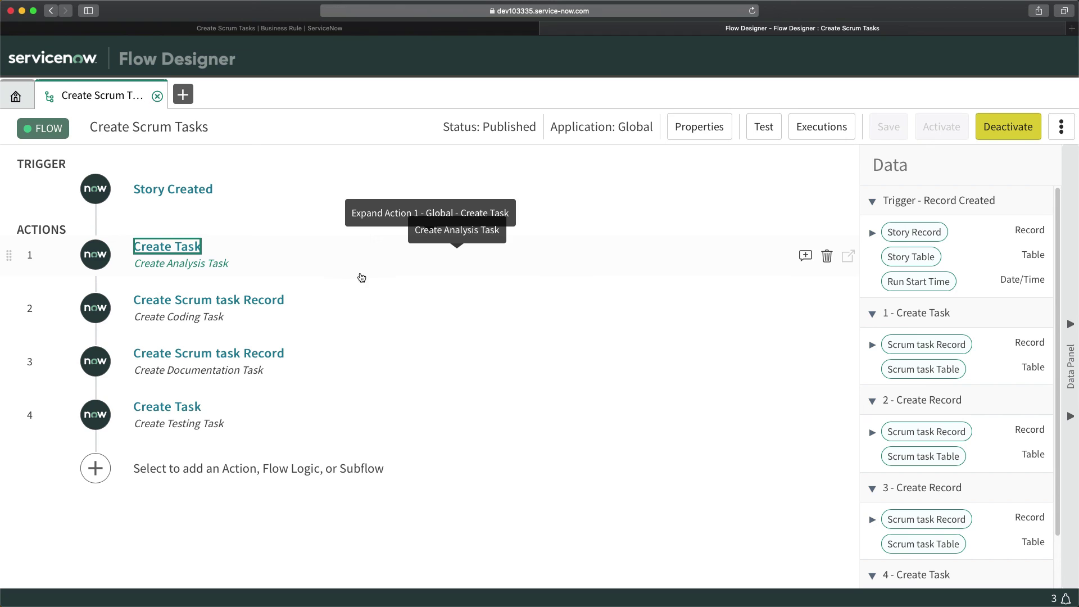
Return to the business rule page, filter the navigator for "agile" and open the Stories list
click(250, 28)
scroll(54, 434, down, 5)
scroll(53, 281, up, 5)
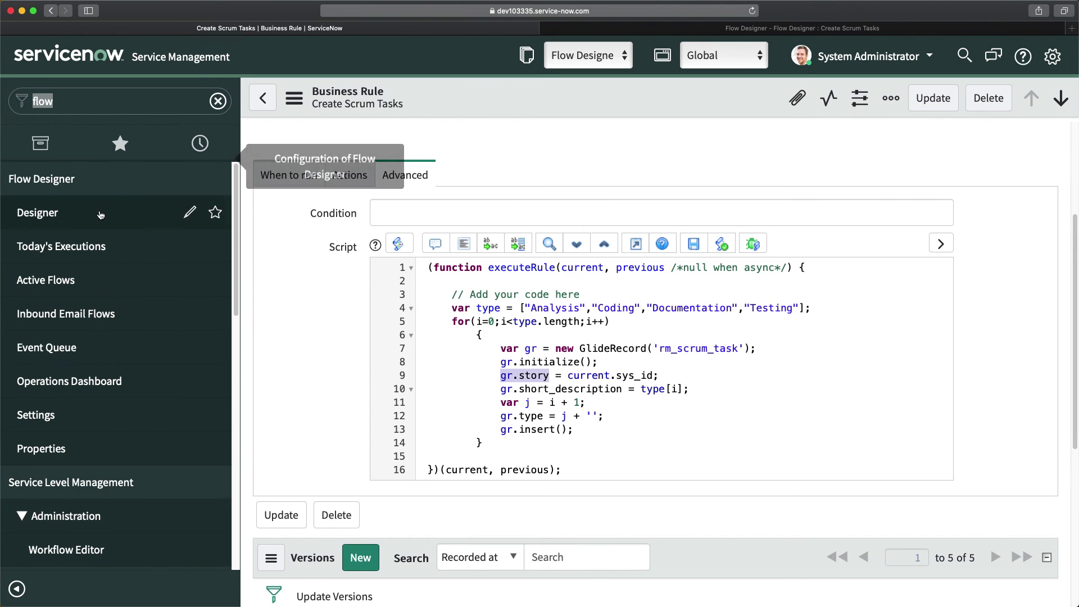
key(BackSpace)
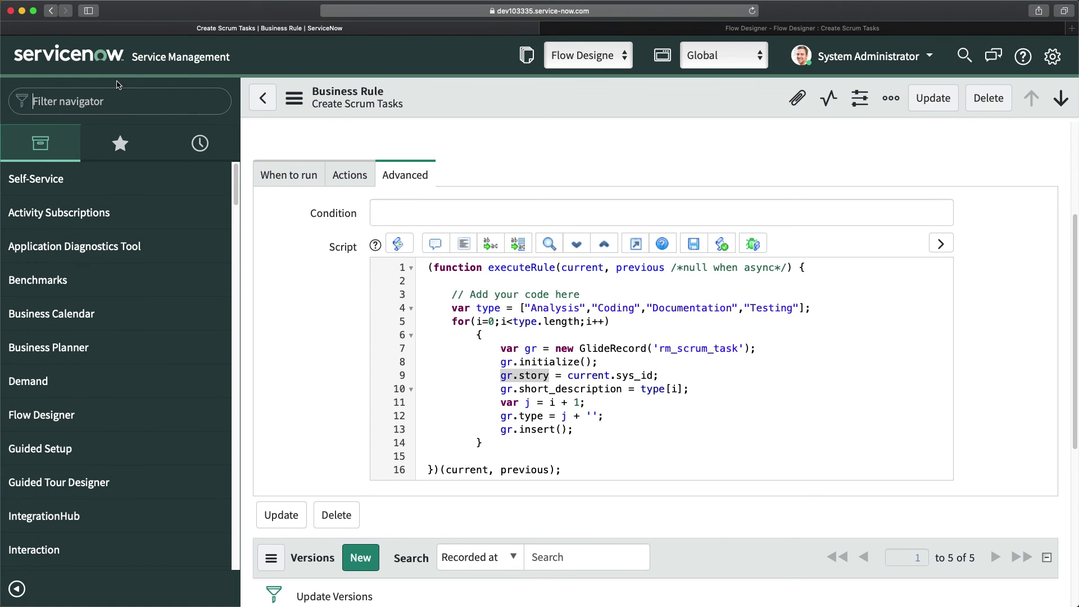
click(120, 101)
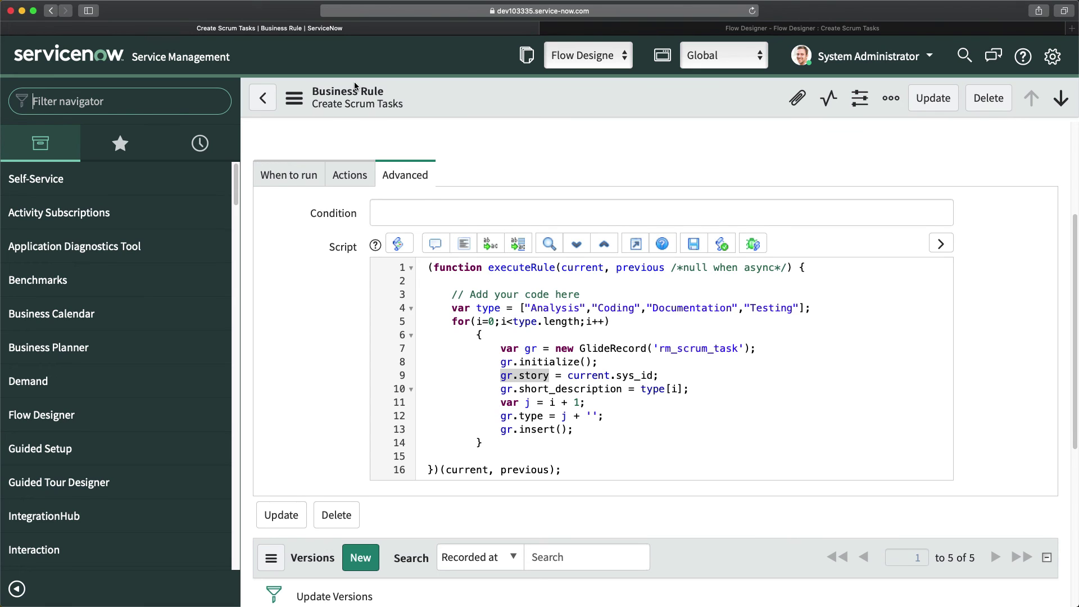
text(gile)
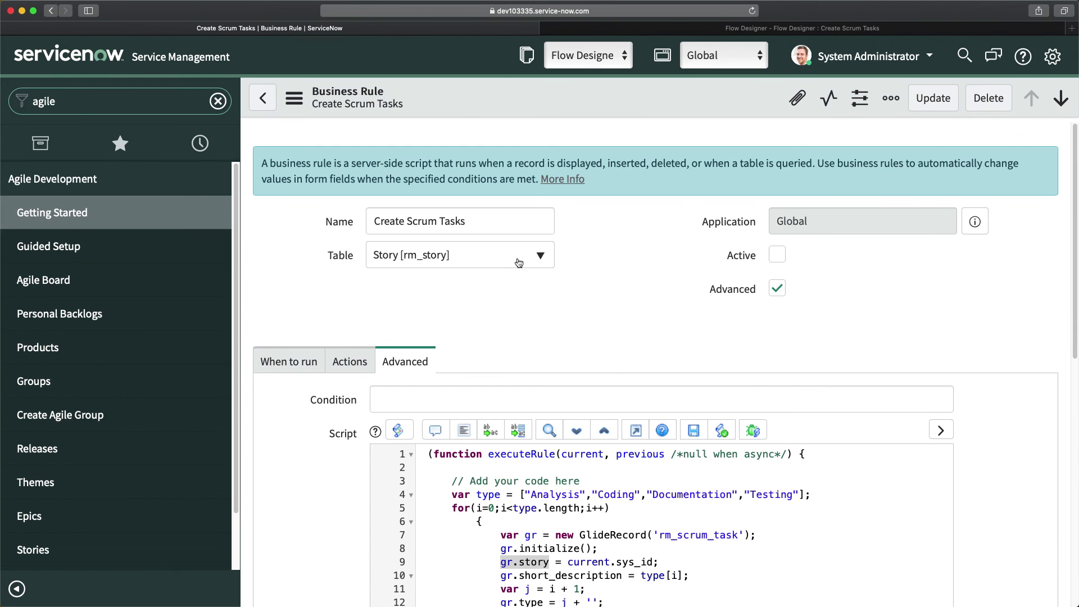
scroll(64, 344, down, 2)
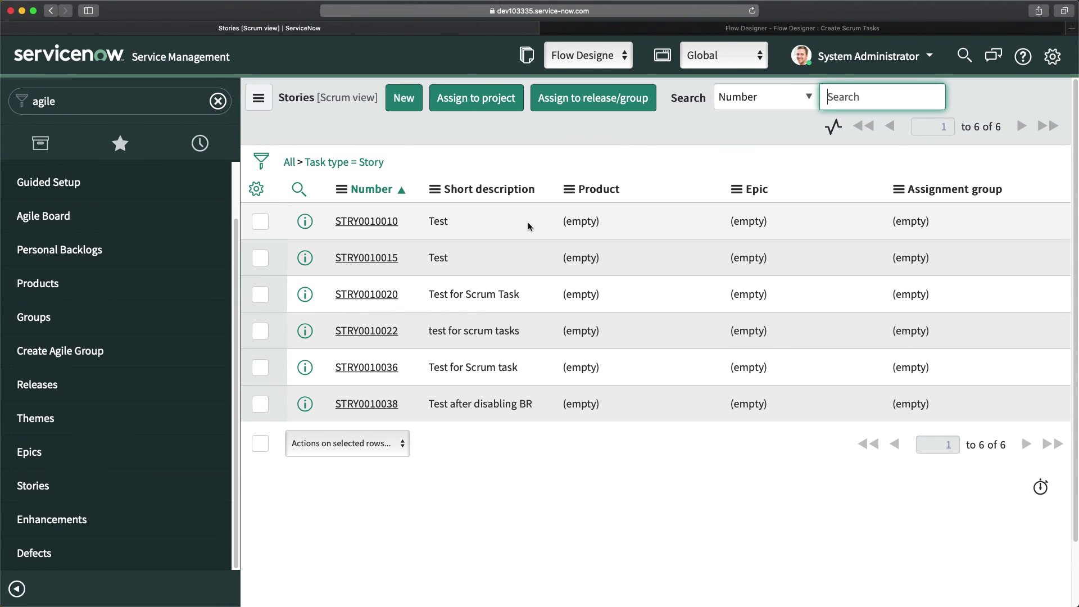
Create a new story with the short description "Create Task after Flow" and save it
click(407, 103)
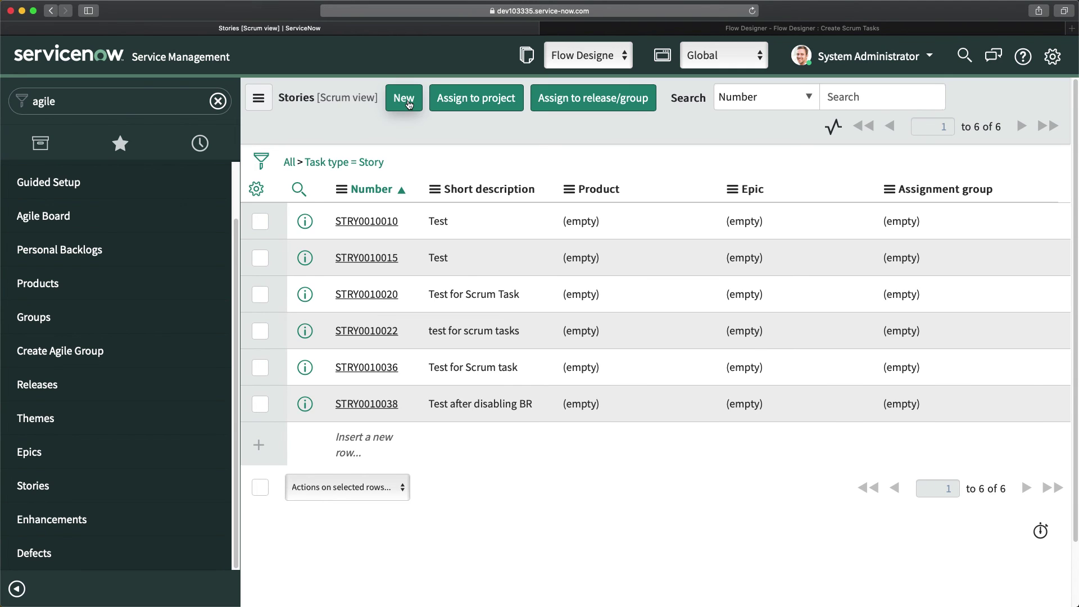
click(480, 390)
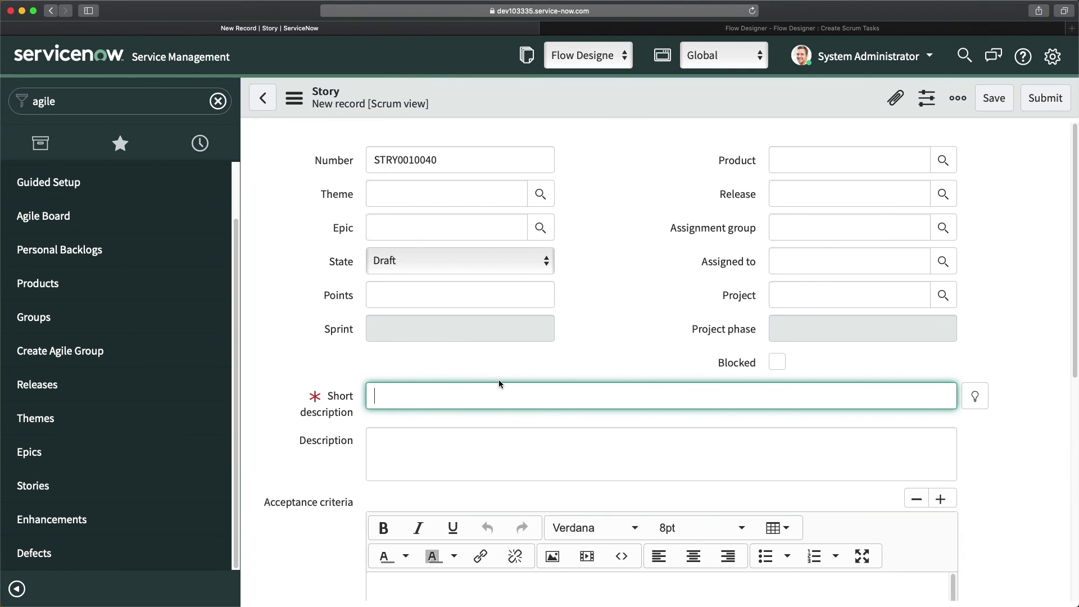
text(Create Task after Flow)
click(638, 164)
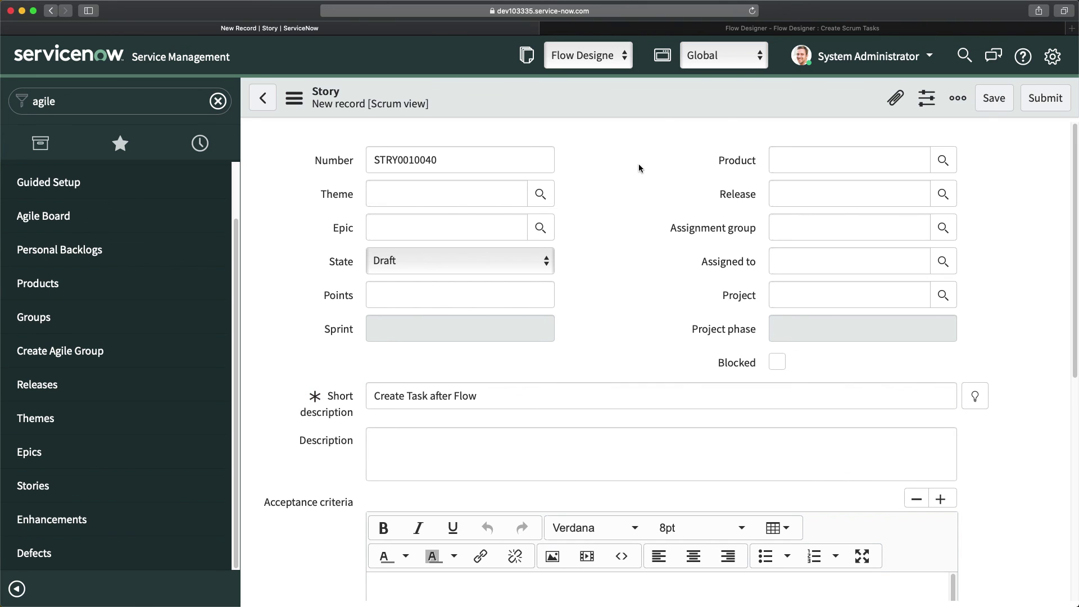
right_click(612, 95)
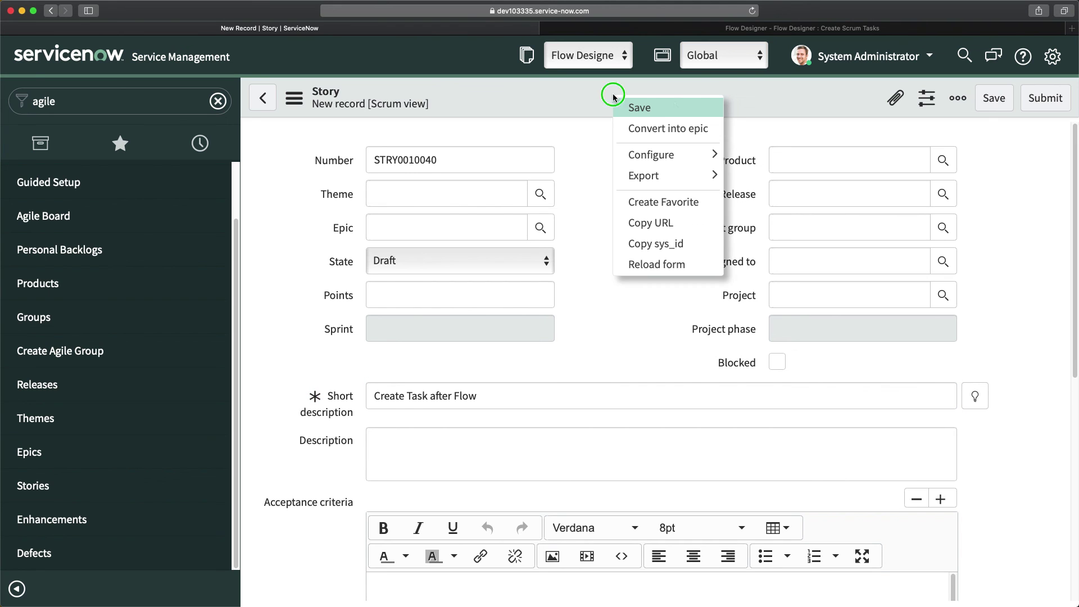
click(652, 103)
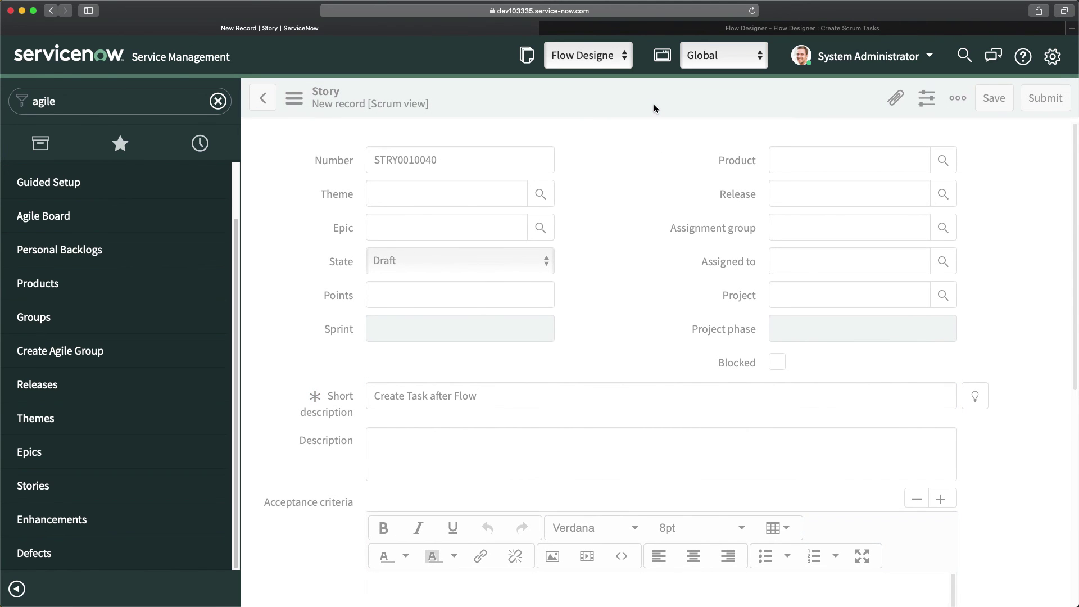
Refresh the new story's Scrum tasks related list and check the tasks generated by the flow
scroll(449, 201, down, 15)
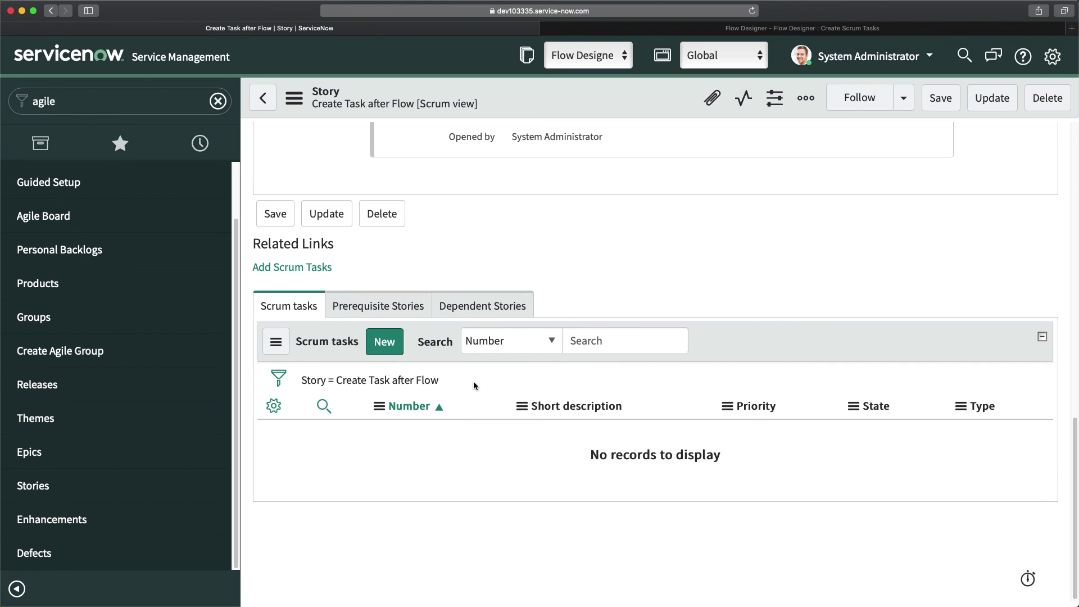
click(275, 341)
click(248, 371)
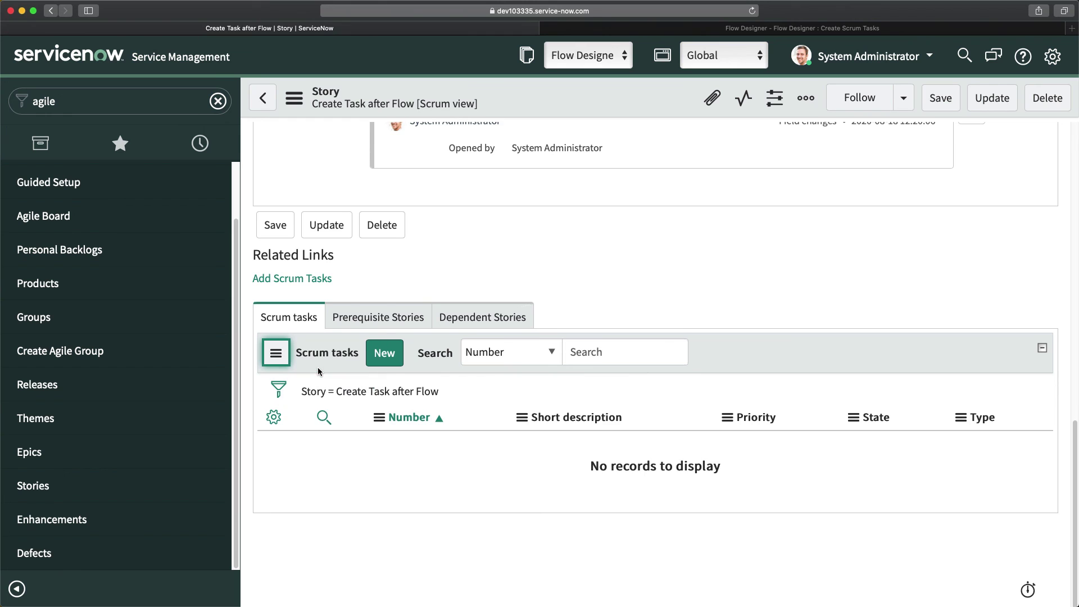
scroll(607, 498, down, 1)
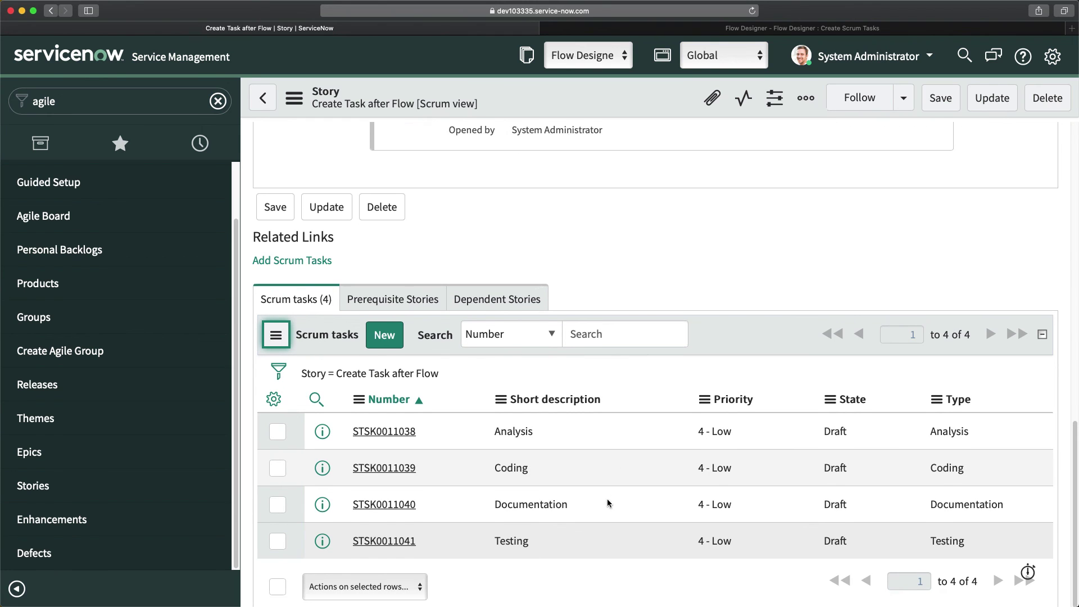